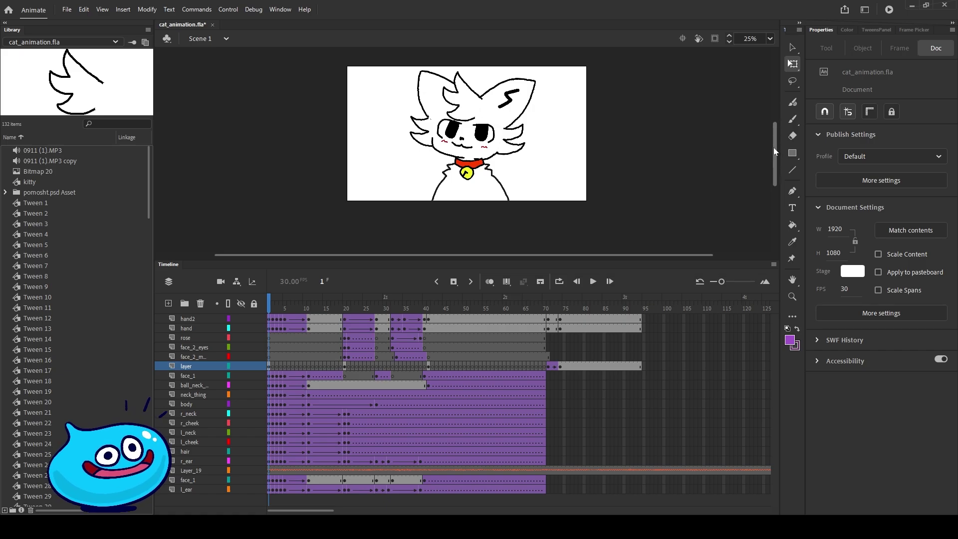
- Delete Layer_19 from the timeline
left_click_drag(773, 146, 772, 135)
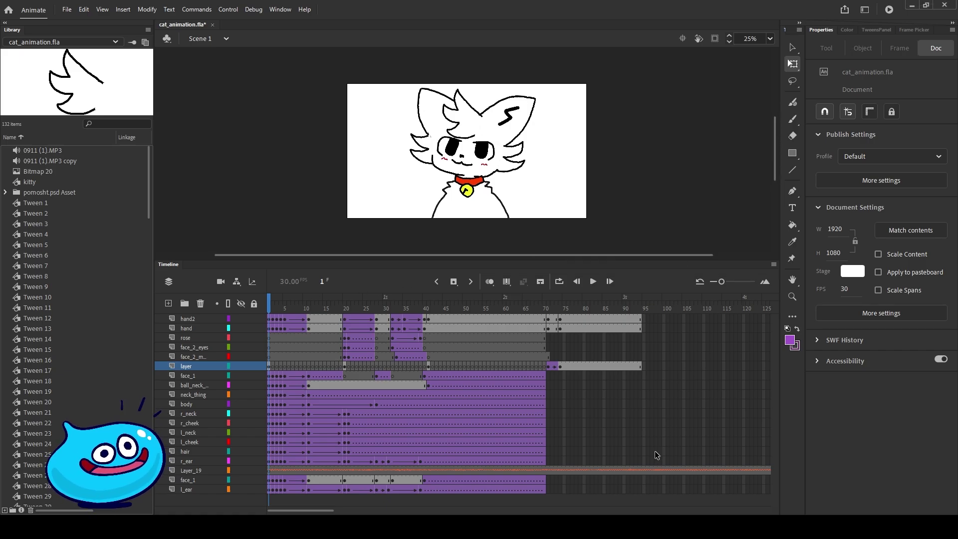
left_click(201, 471)
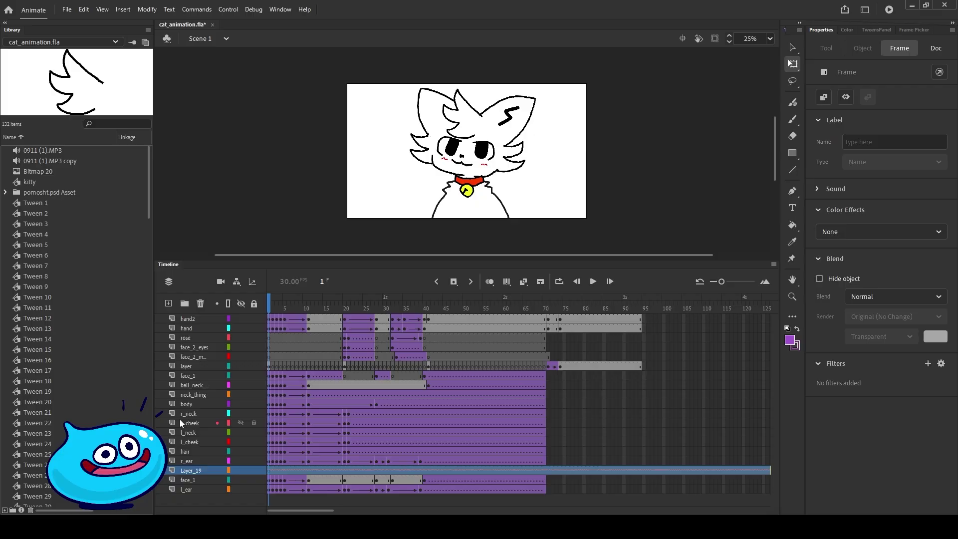
left_click(200, 304)
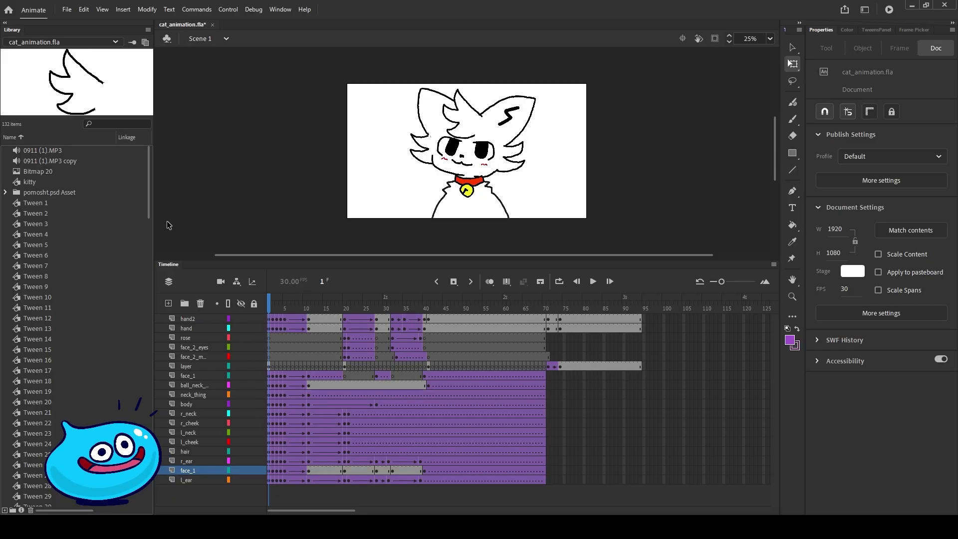
- Preview the animation from its first frame as a test movie and close the preview
mouse_move(274, 301)
left_mouse_down()
mouse_move(314, 300)
mouse_move(270, 301)
left_mouse_up()
key("ctrl+Return")
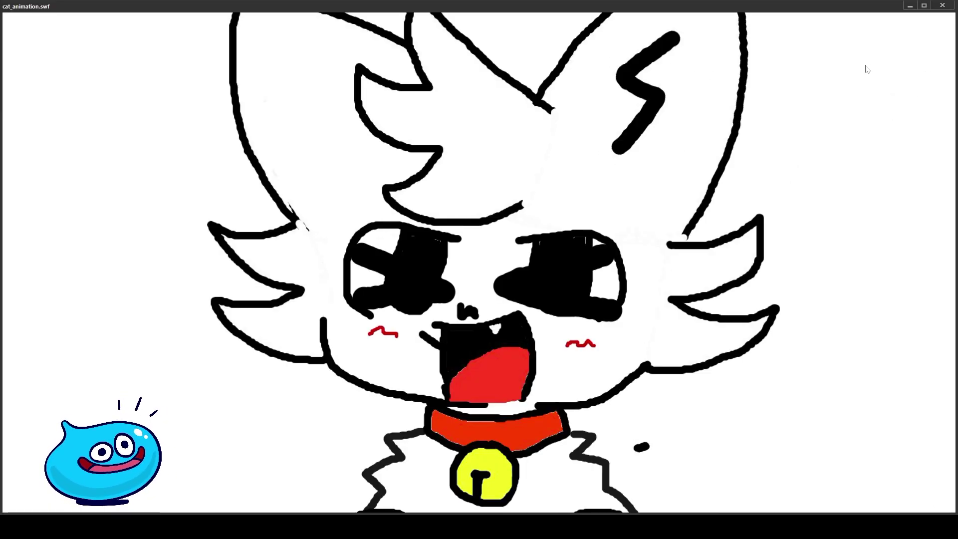
left_click(942, 6)
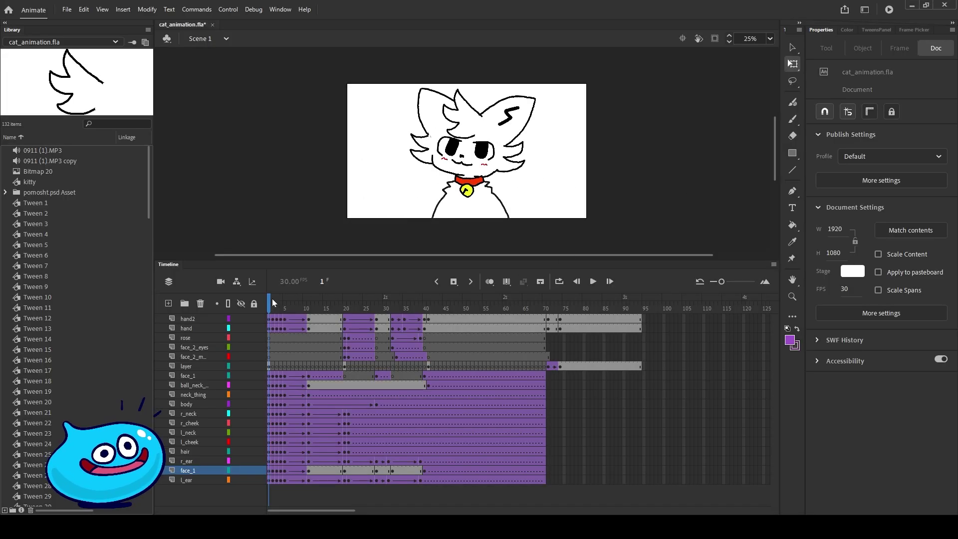
- Scrub through the cat animation with an enlarged stage view, and preview it once more as a test movie
left_click_drag(271, 301, 305, 318)
key("ctrl+=")
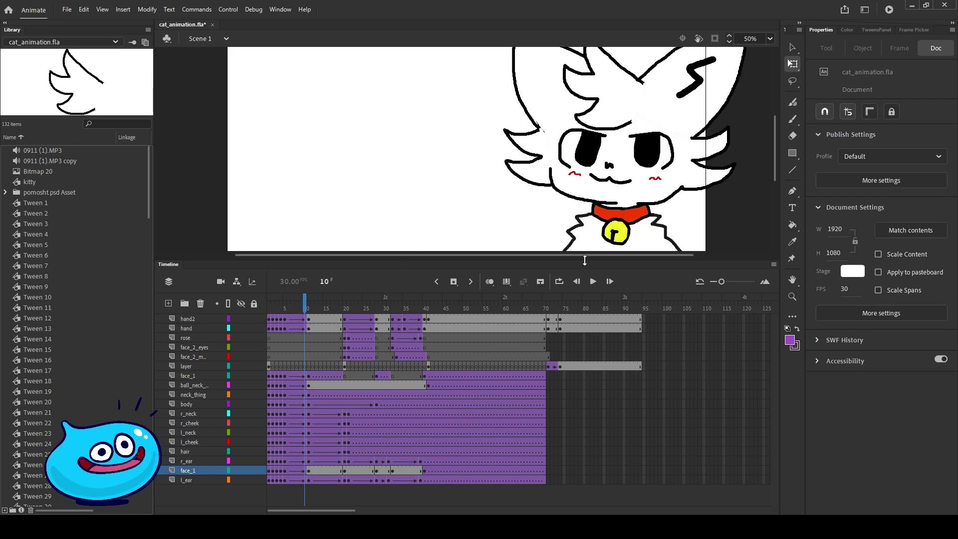
left_click_drag(585, 260, 589, 354)
left_click_drag(305, 399, 436, 415)
left_click_drag(499, 428, 363, 418)
key("ctrl+Return")
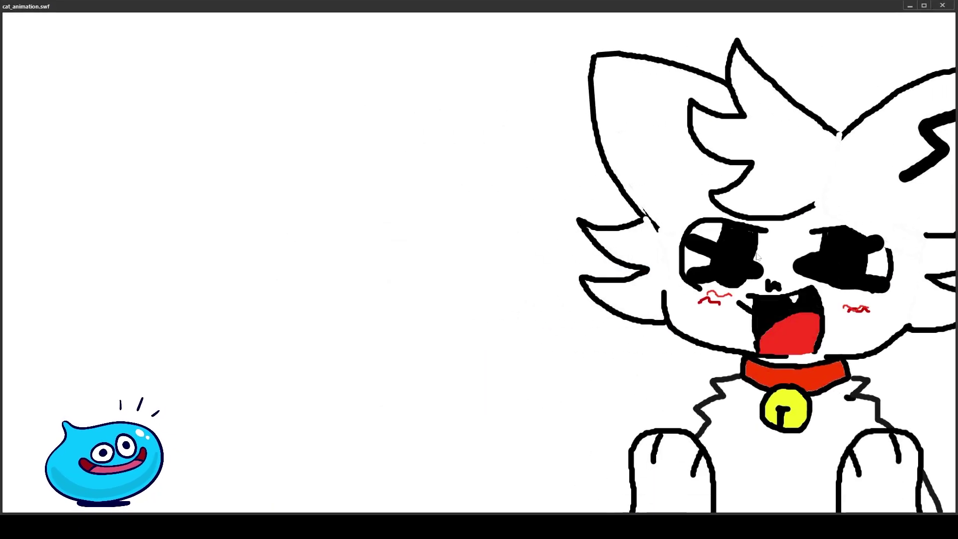
left_click(942, 5)
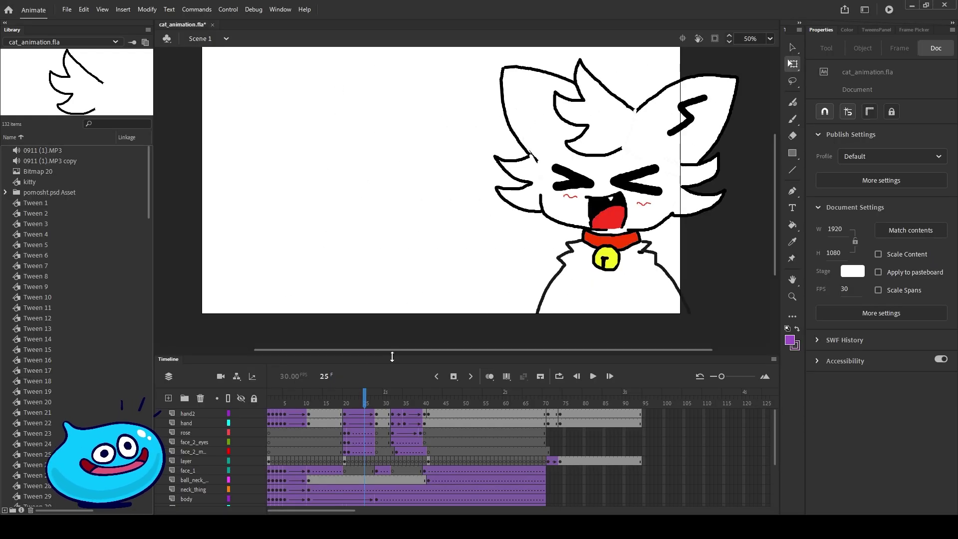
- Go to frame 28 and examine the symbol type options of the face and ear instances
left_click_drag(392, 356, 392, 271)
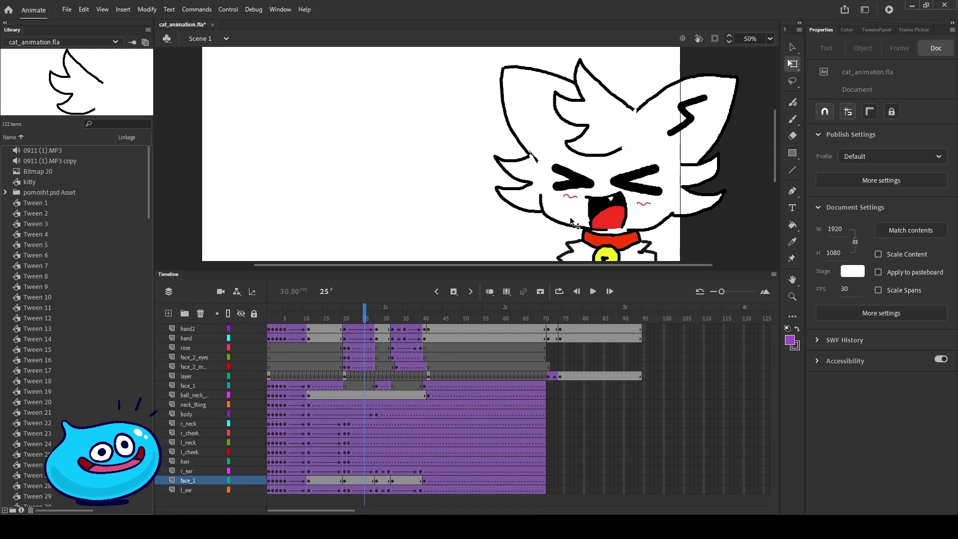
mouse_move(368, 313)
left_mouse_down()
mouse_move(293, 327)
mouse_move(357, 337)
mouse_move(379, 316)
left_mouse_up()
left_click(583, 178)
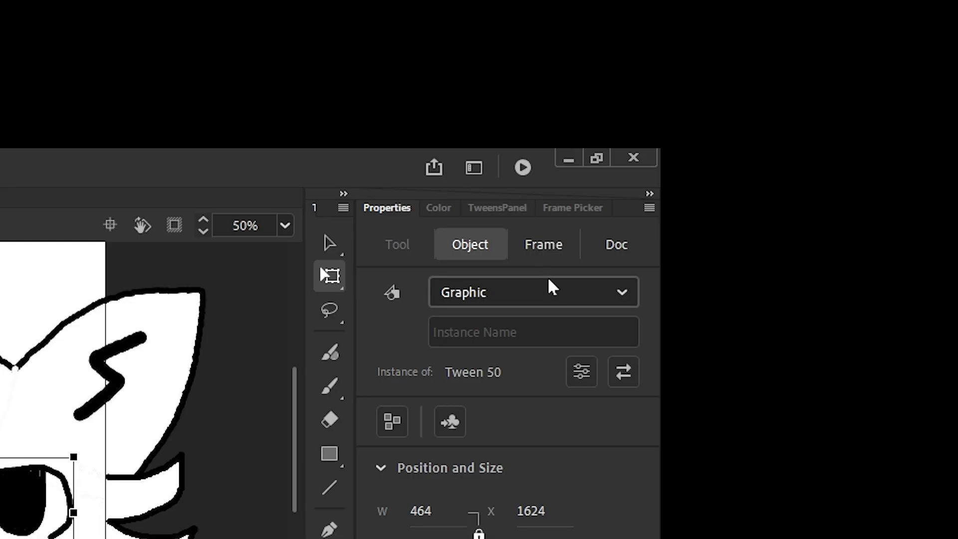
left_click(622, 293)
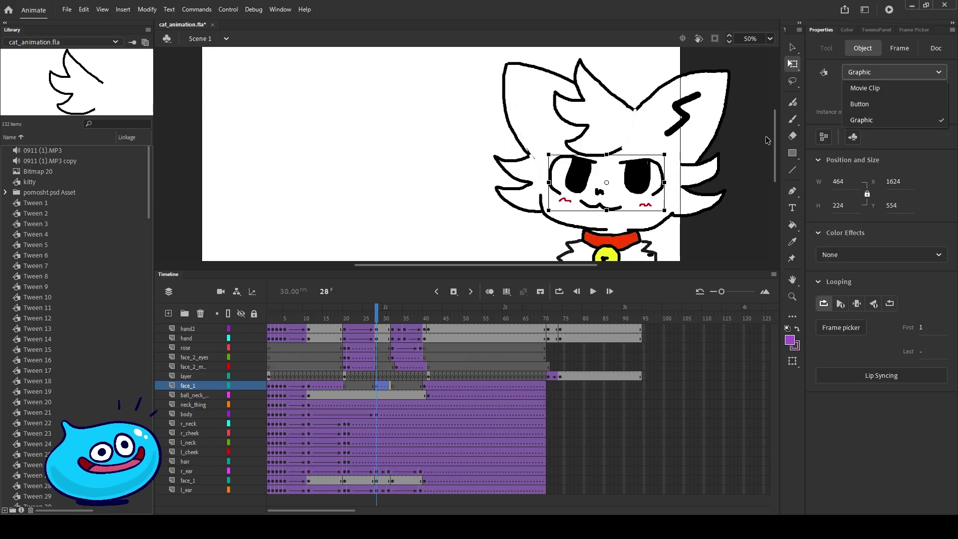
left_click_drag(775, 135, 783, 129)
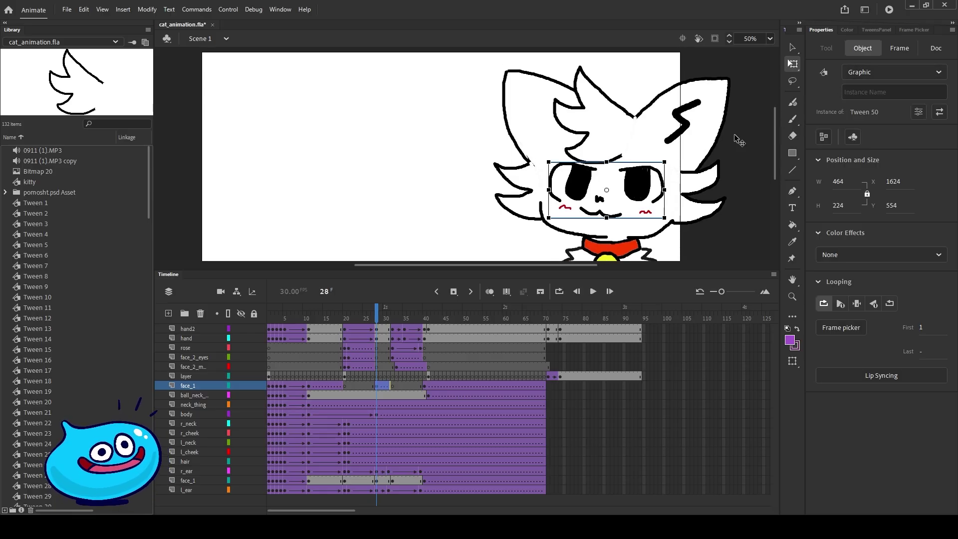
left_click(717, 145)
left_click(905, 71)
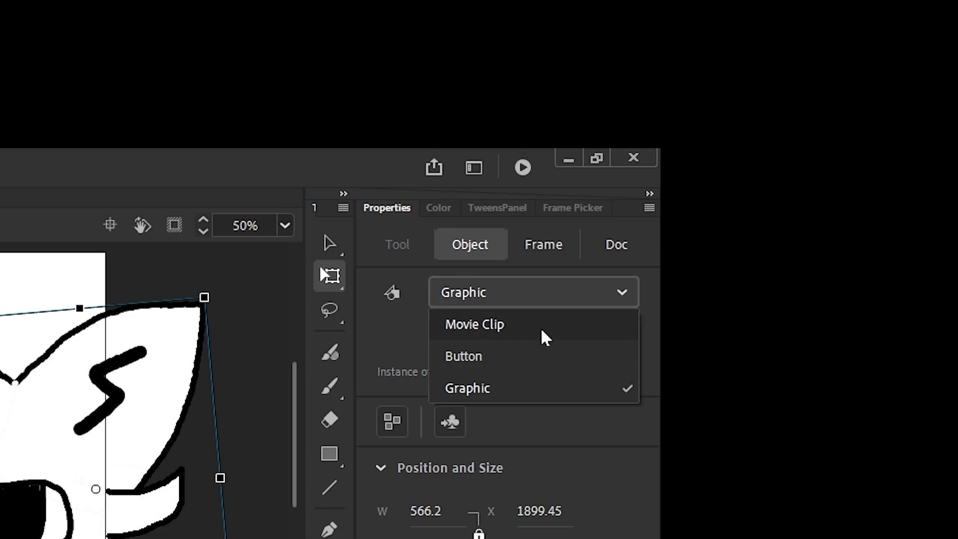
left_click(501, 384)
left_click(544, 297)
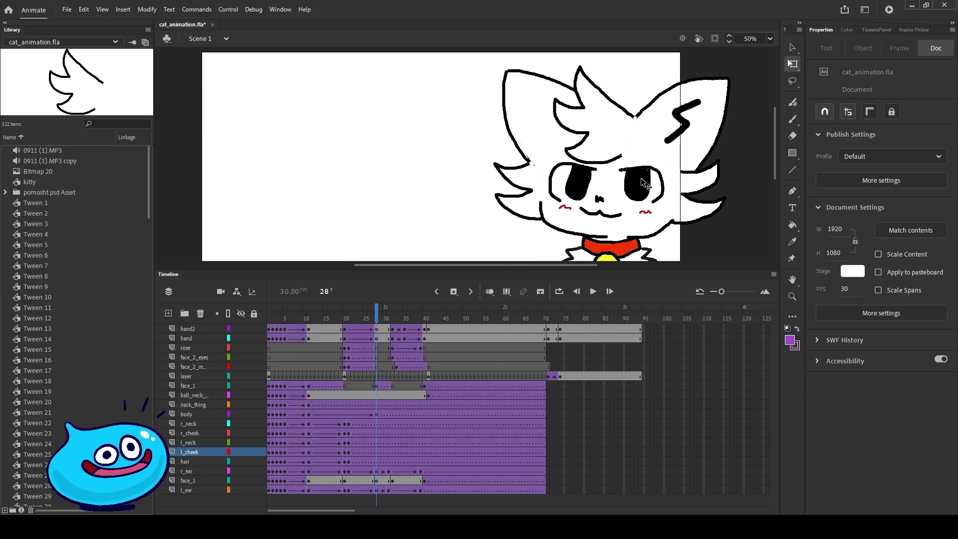
- Set the face instance on the face_1 layer at frame 28 to the Movie Clip type
left_click(647, 184)
left_click(904, 75)
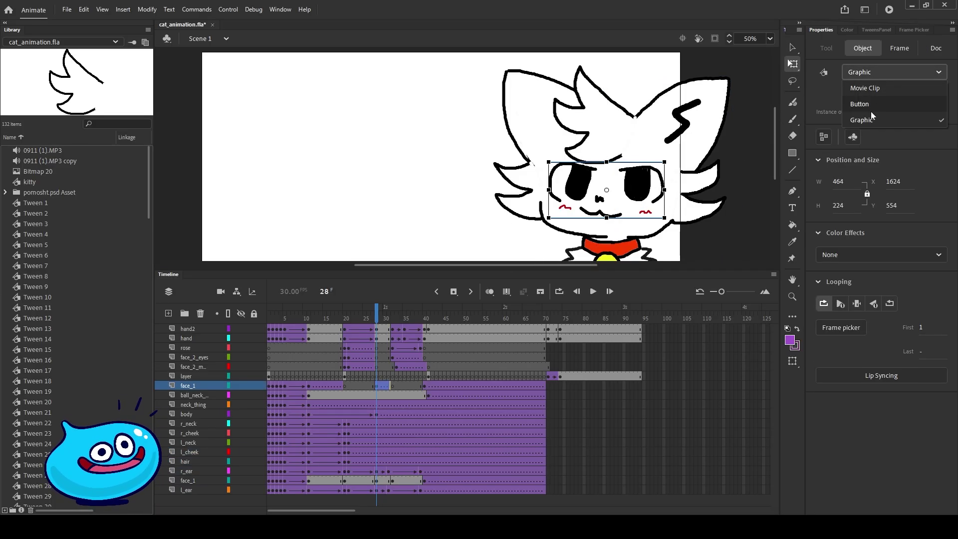
left_click(882, 88)
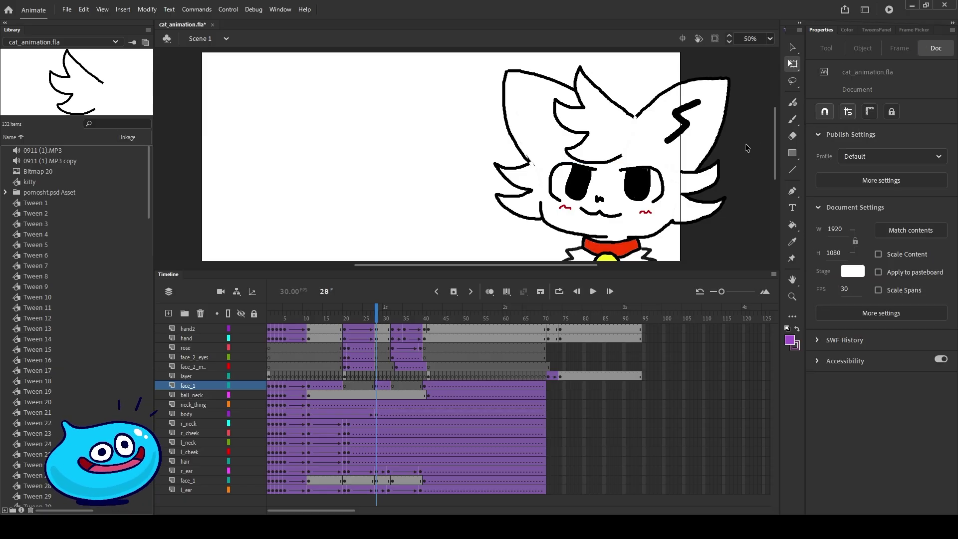
- Run the test movie twice, scrubbing the opening frames between the two previews, and return to frame 1
key("ctrl+Return")
left_click(944, 9)
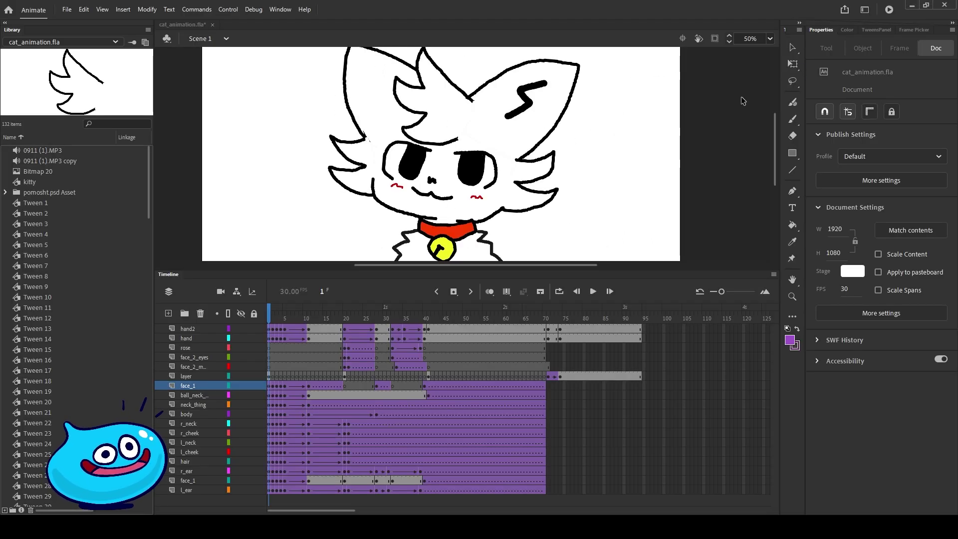
left_click(280, 313)
left_click_drag(279, 314, 348, 314)
key("ctrl+Return")
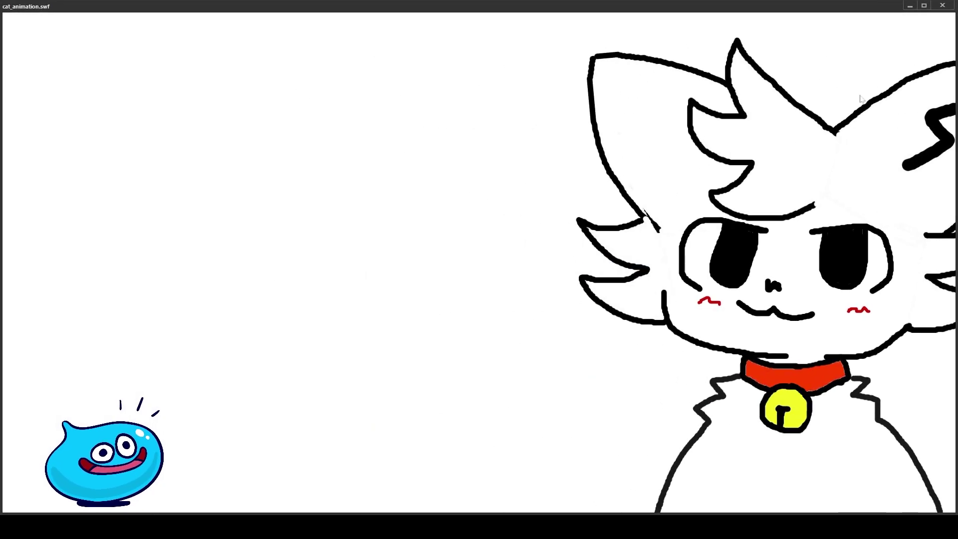
left_click(942, 6)
key("shift+comma")
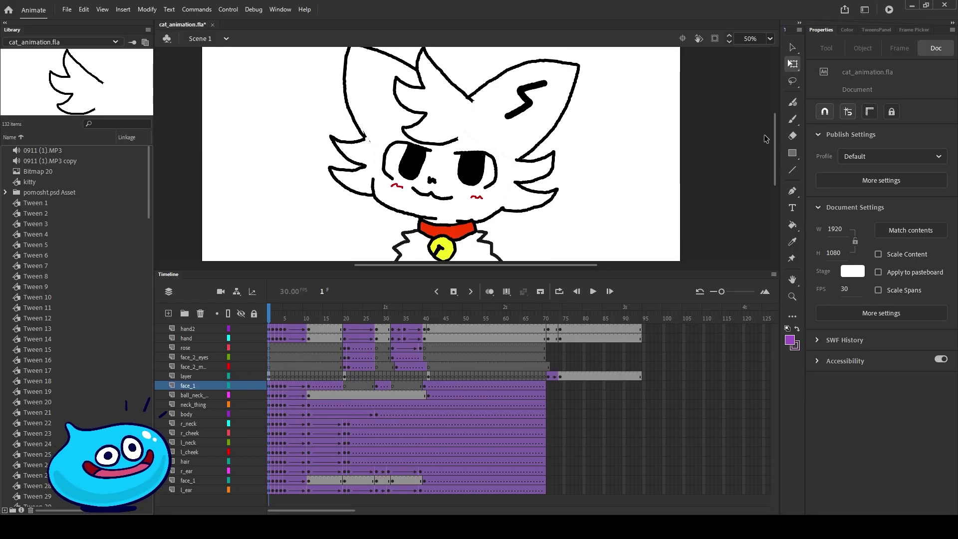
- Inspect the closed eyes at frame 37 and review the layer keyframes in the resized timeline
left_click_drag(303, 313, 436, 308)
left_click(640, 160)
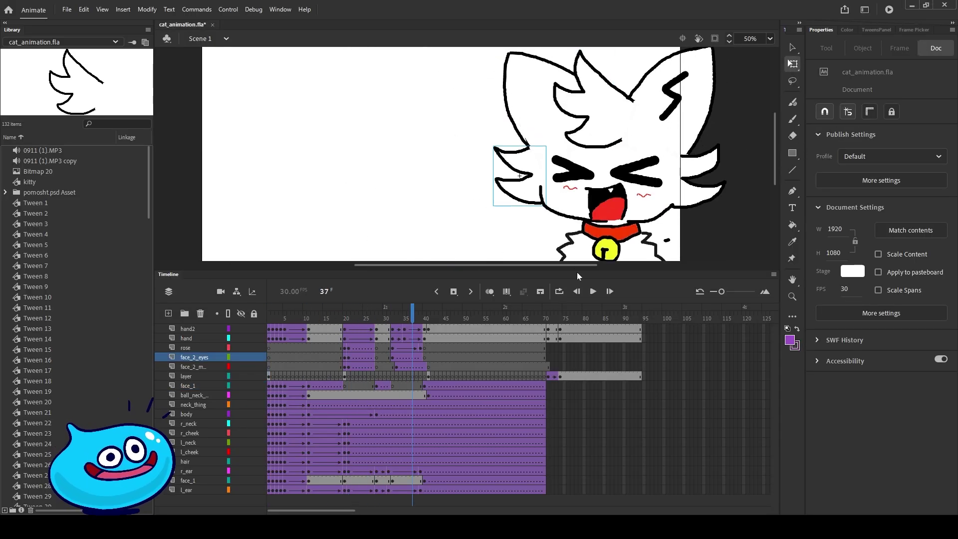
left_click_drag(578, 270, 578, 277)
left_click_drag(772, 149, 772, 155)
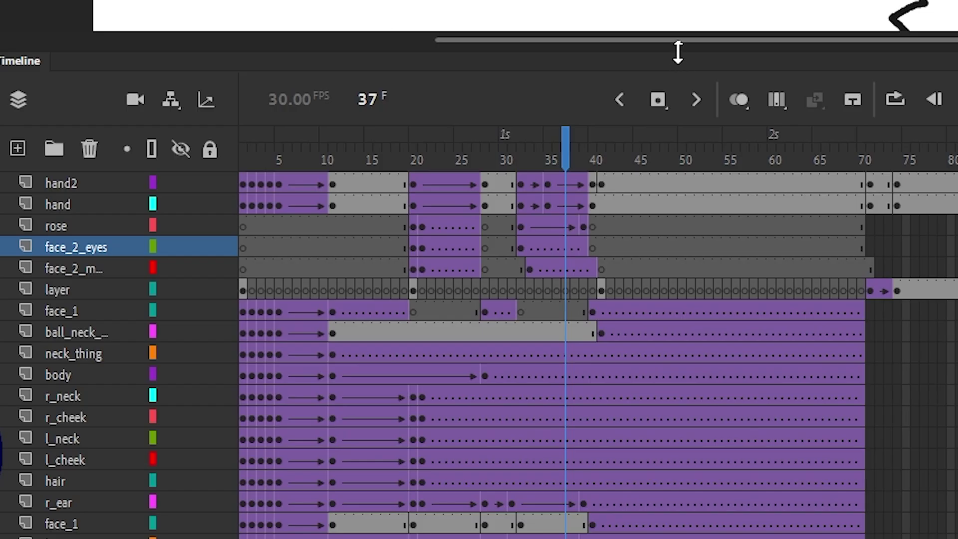
left_click_drag(678, 53, 677, 0)
left_click_drag(566, 73, 702, 160)
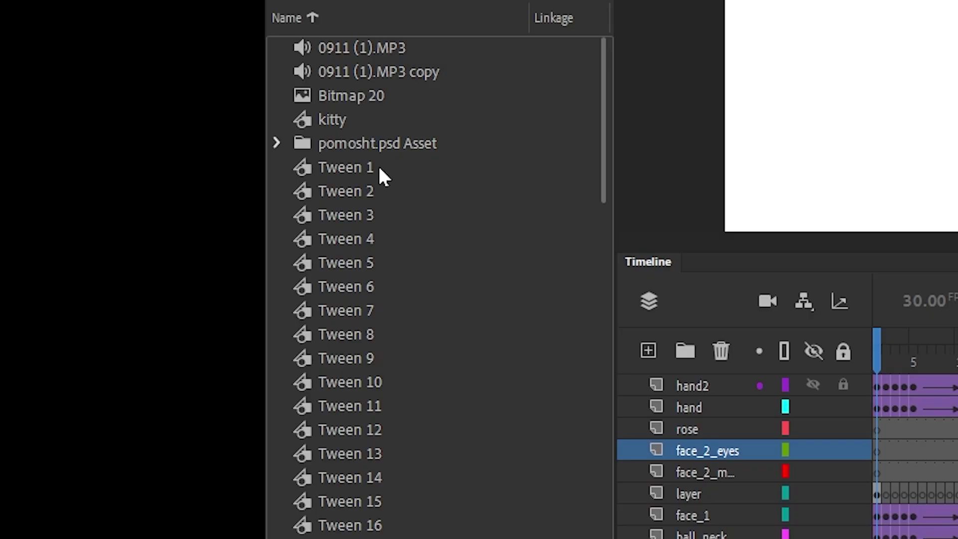
- Preview the Tween 3 symbol from the library and adjust the timeline height to fit all layers
left_click(379, 169)
left_click(569, 215)
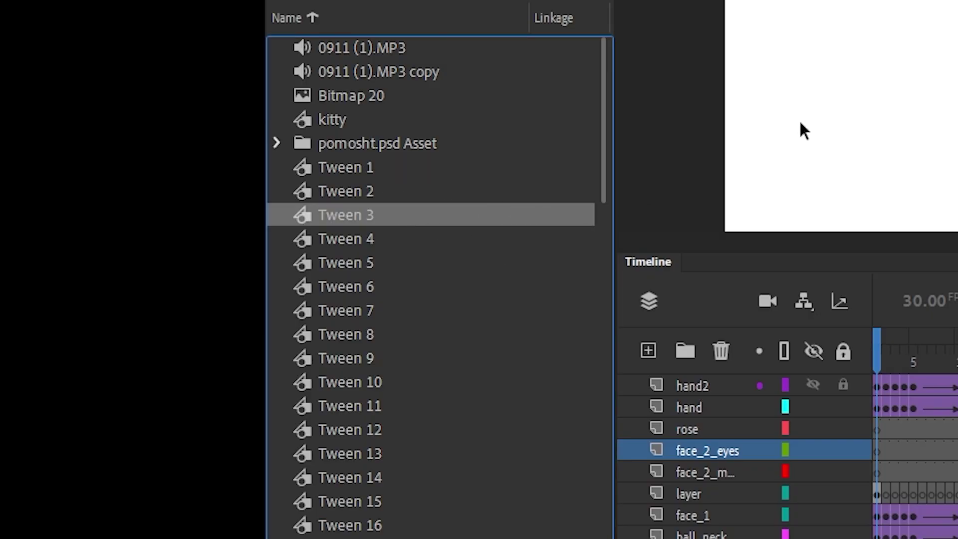
left_click_drag(606, 138, 592, 349)
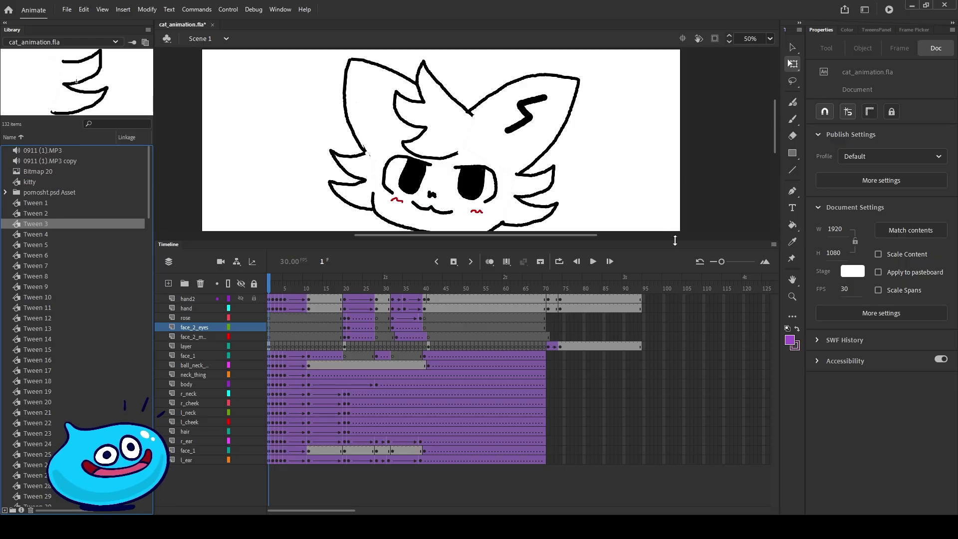
left_click_drag(675, 240, 674, 264)
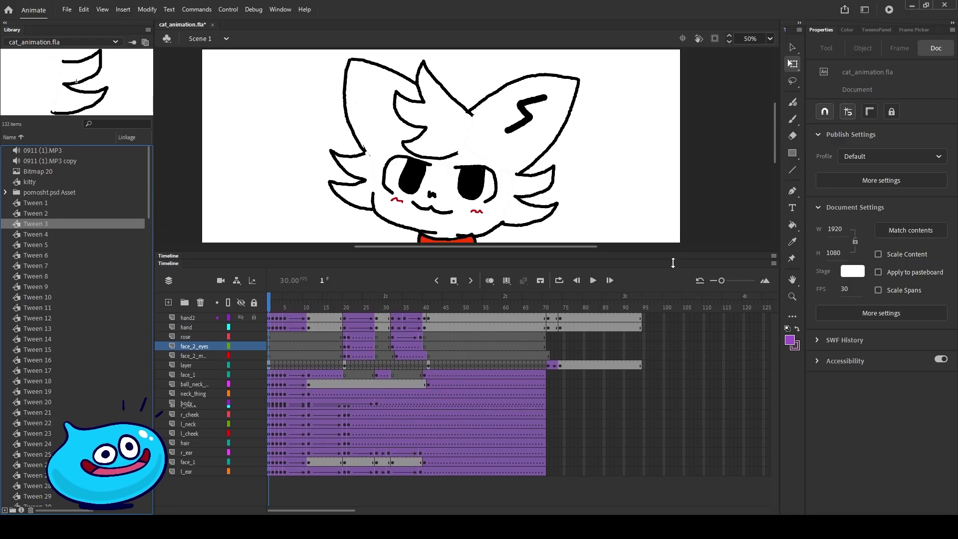
- Play and scrub the timeline through frames 44, 67 and 70 to review the face motion, and return to frame 1
left_click_drag(401, 309, 442, 312)
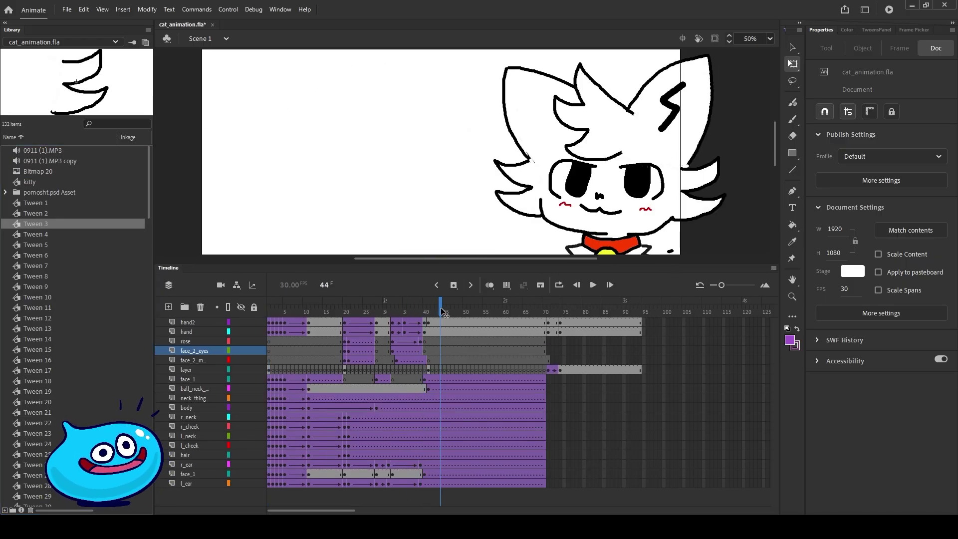
left_click(641, 185)
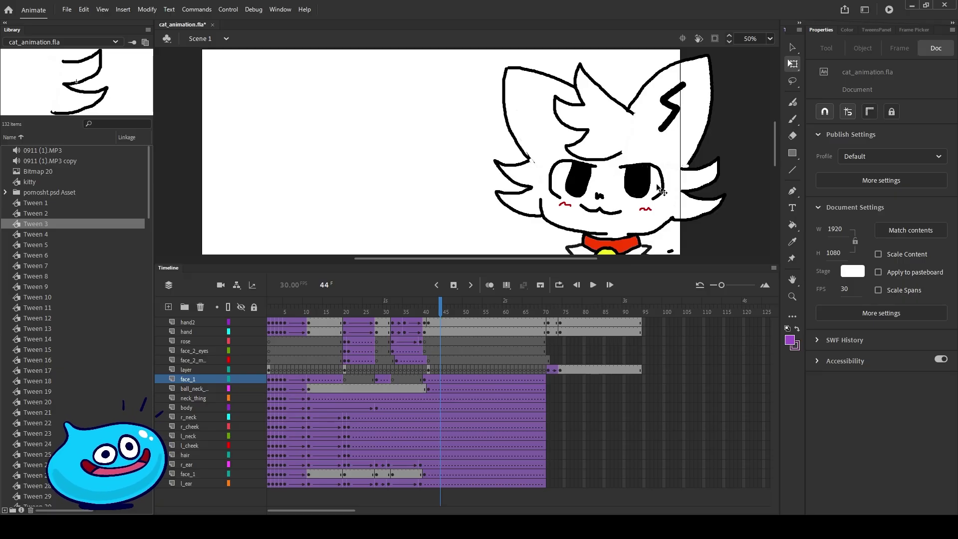
key("Return")
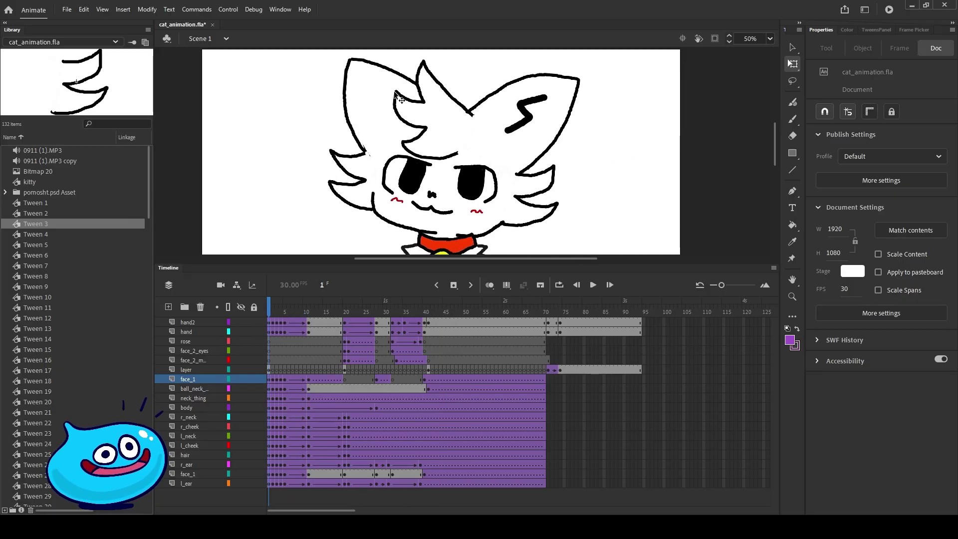
left_click_drag(305, 305, 469, 334)
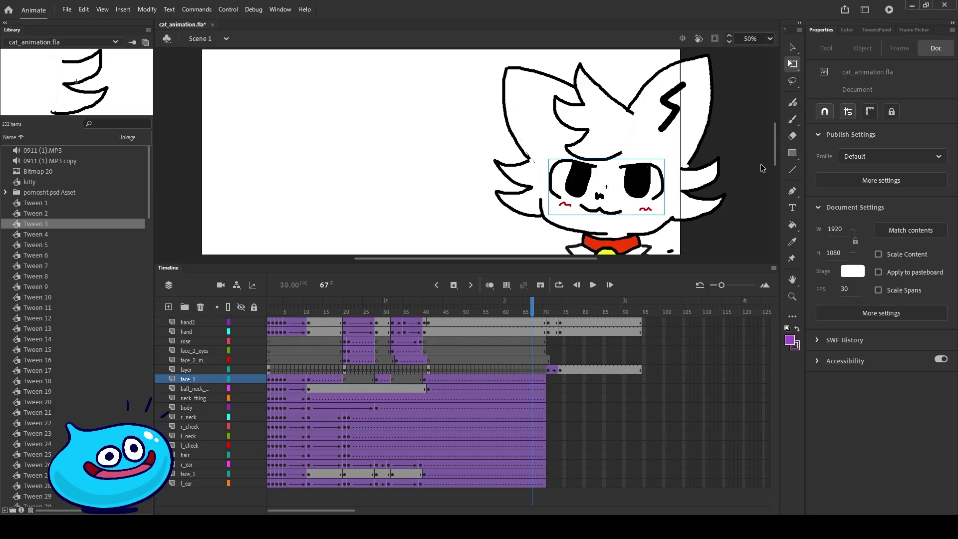
left_click(540, 307)
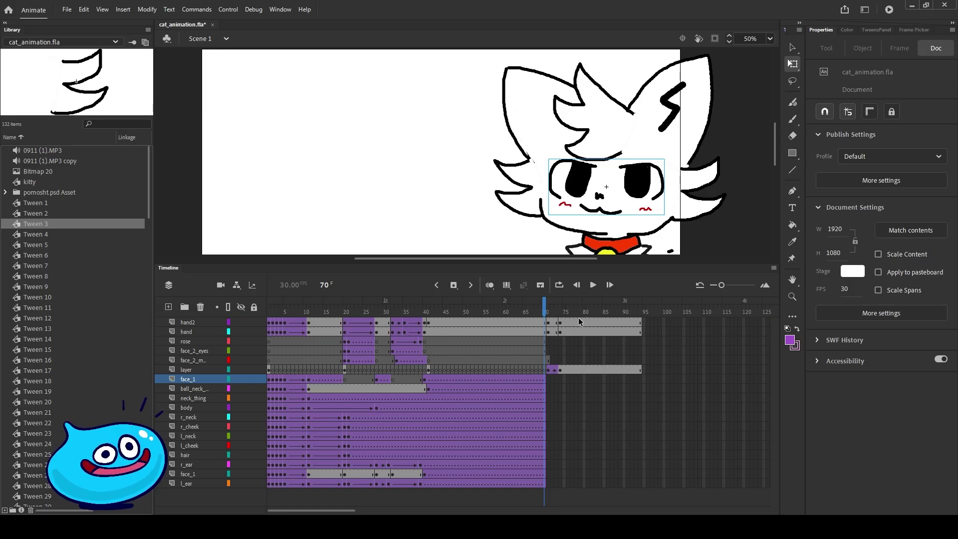
left_click_drag(452, 339, 239, 360)
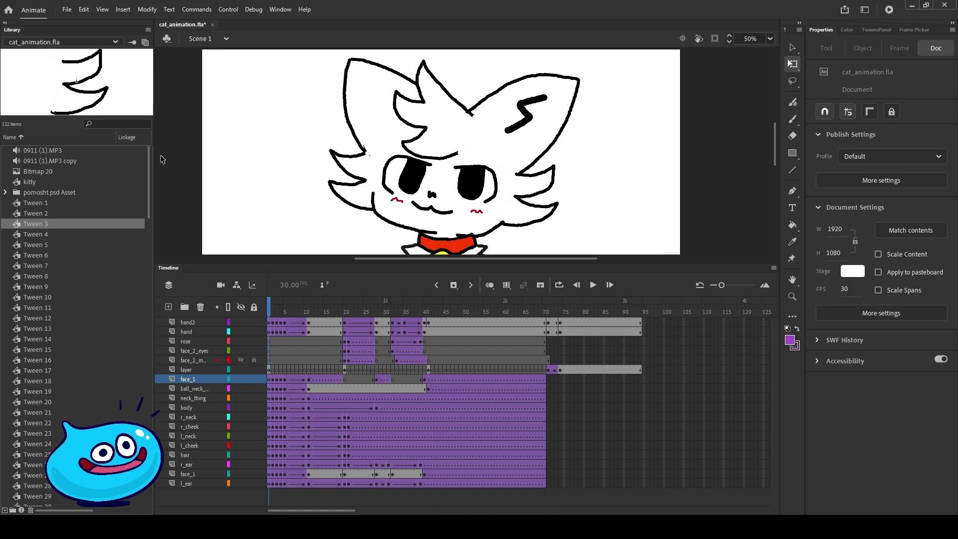
- Preview the bitmaps in the pomosht.psd Asset library folder, from body through rose, and collapse the folder
left_click(227, 179)
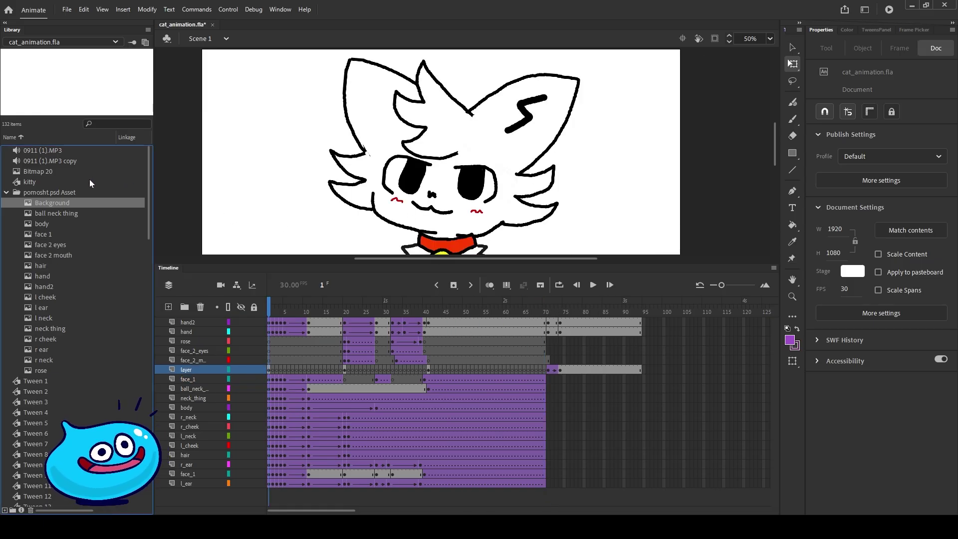
left_click(76, 224)
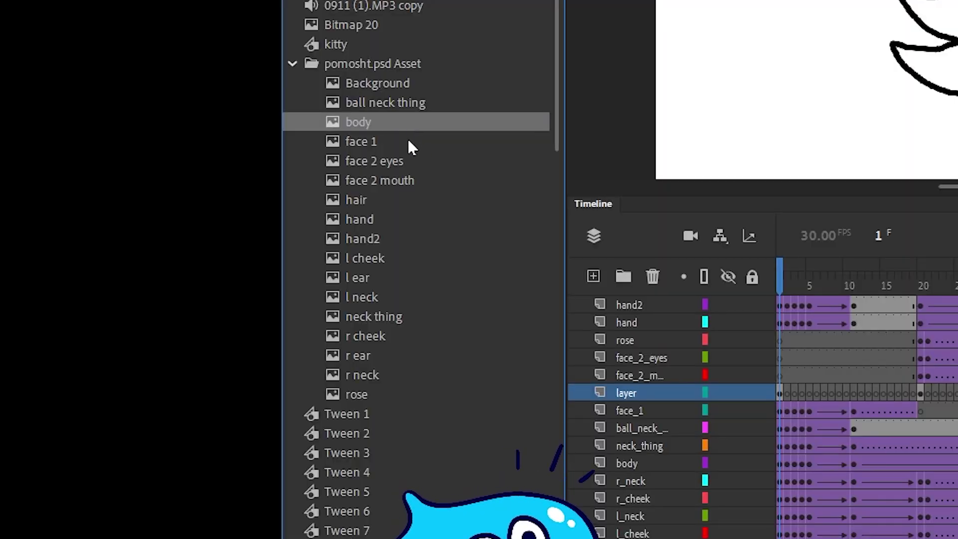
left_click(68, 234)
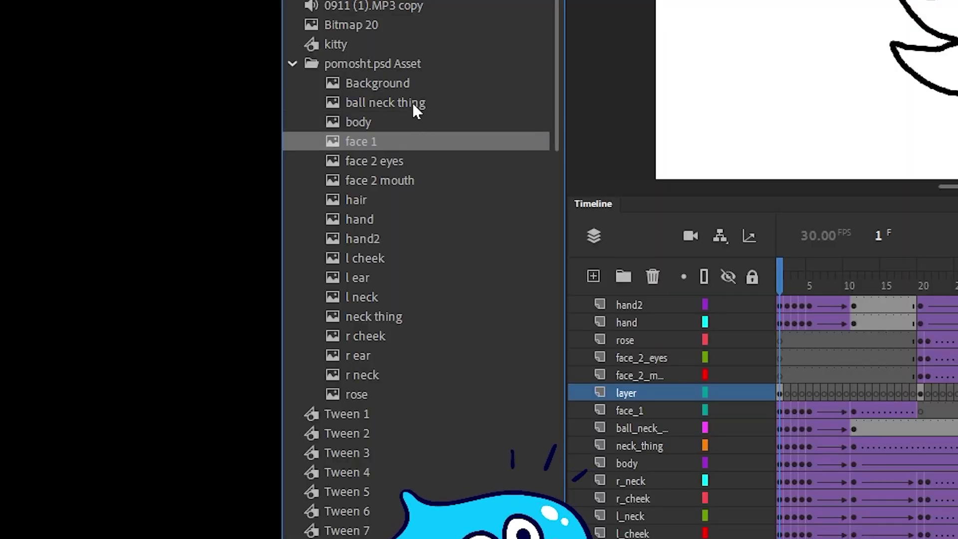
left_click(402, 159)
left_click(408, 178)
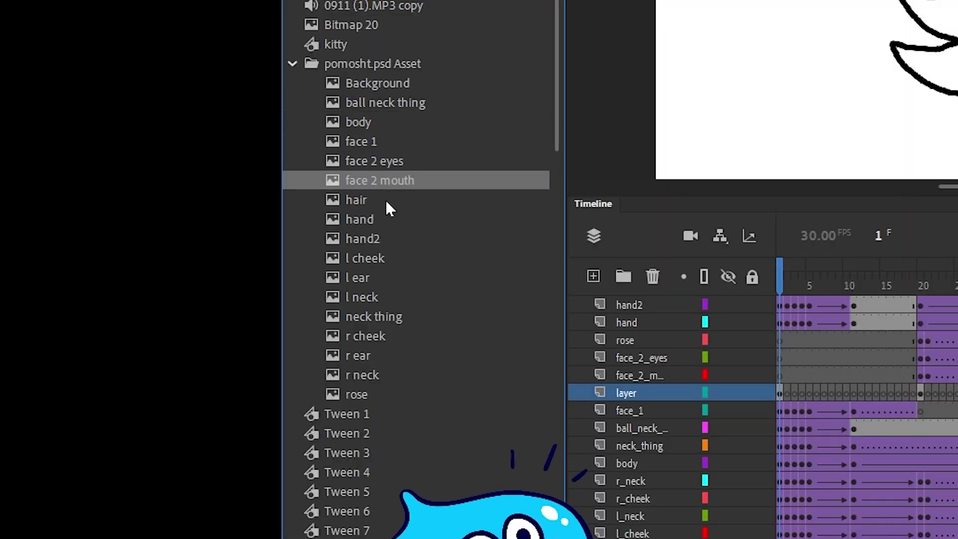
left_click(382, 201)
left_click(380, 220)
left_click(386, 237)
left_click(388, 258)
left_click(370, 276)
left_click(369, 297)
left_click(372, 316)
left_click(372, 336)
left_click(372, 355)
left_click(372, 374)
left_click(369, 394)
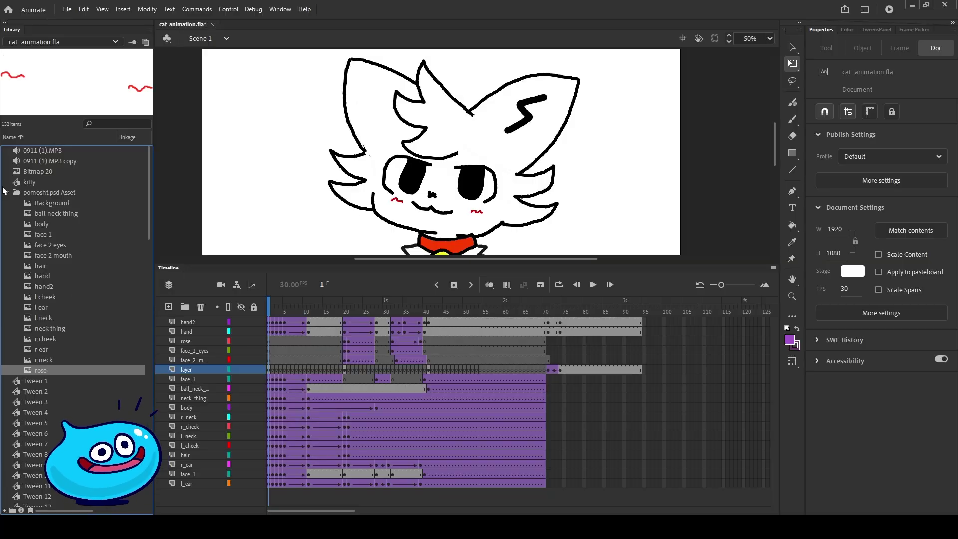
left_click(5, 192)
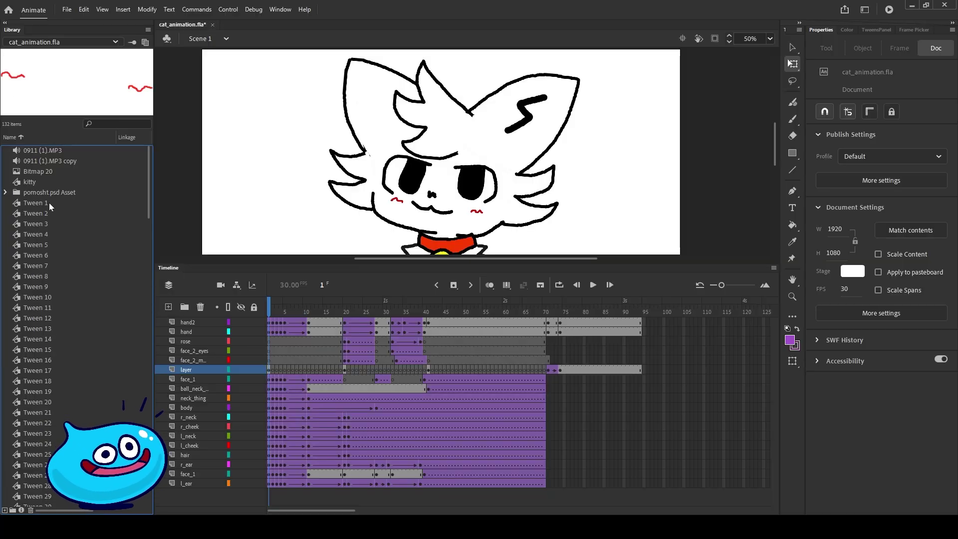
- Preview the library symbols from Tween 1 through Tween 5 and browse further down the symbol list
left_click(63, 203)
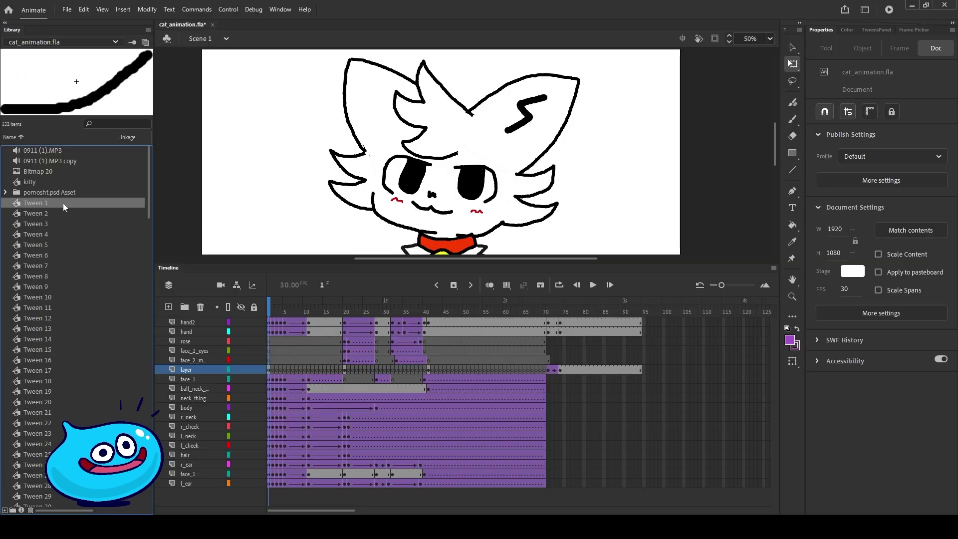
left_click(96, 215)
key("Down")
key("Down")
key("Down")
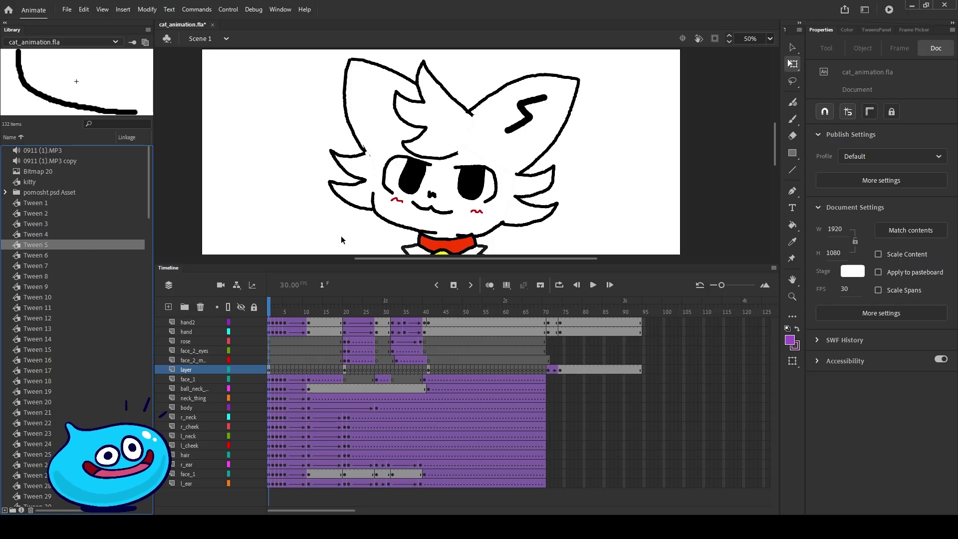
left_click_drag(150, 183, 148, 409)
- Compare the previews of the first six Tween symbols in the library, from Tween 1 through Tween 6
left_click(47, 208)
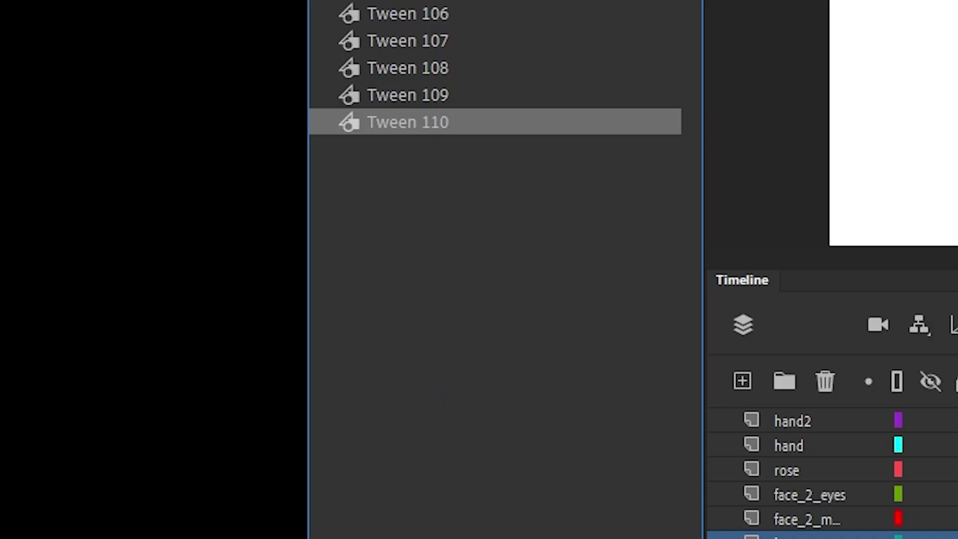
left_click_drag(693, 538, 702, 3)
left_click(398, 112)
key("Down")
key("Down")
key("Down")
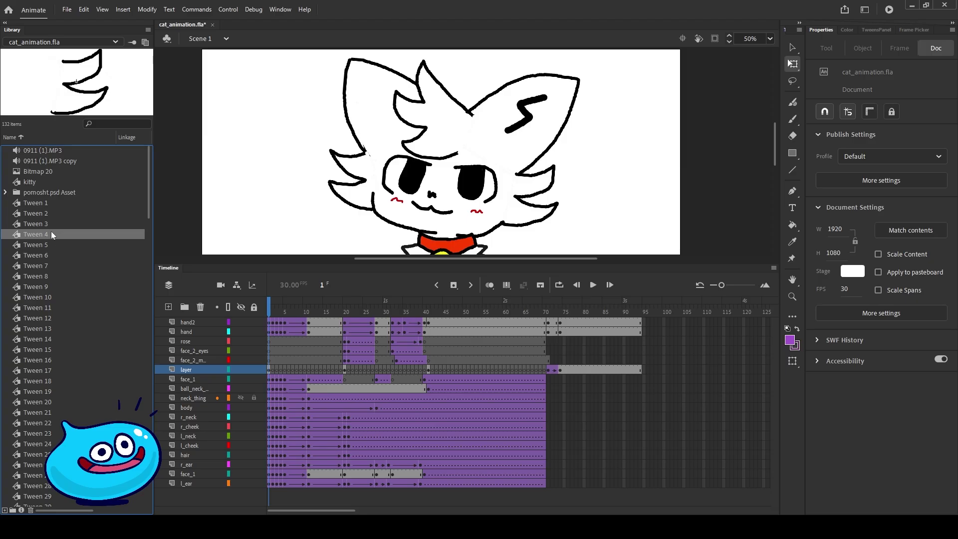
left_click(51, 243)
left_click(53, 255)
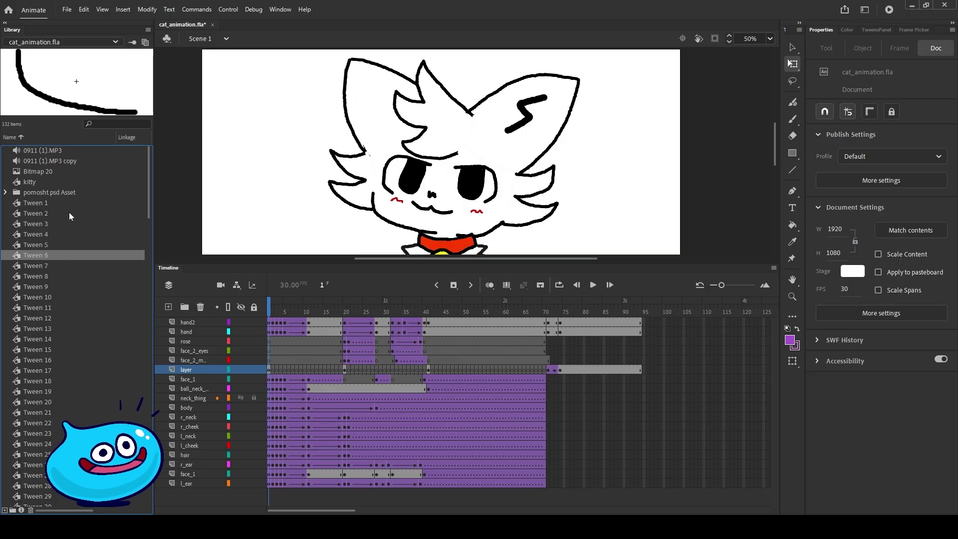
left_click(51, 204)
left_click(52, 213)
left_click(56, 223)
left_click(58, 234)
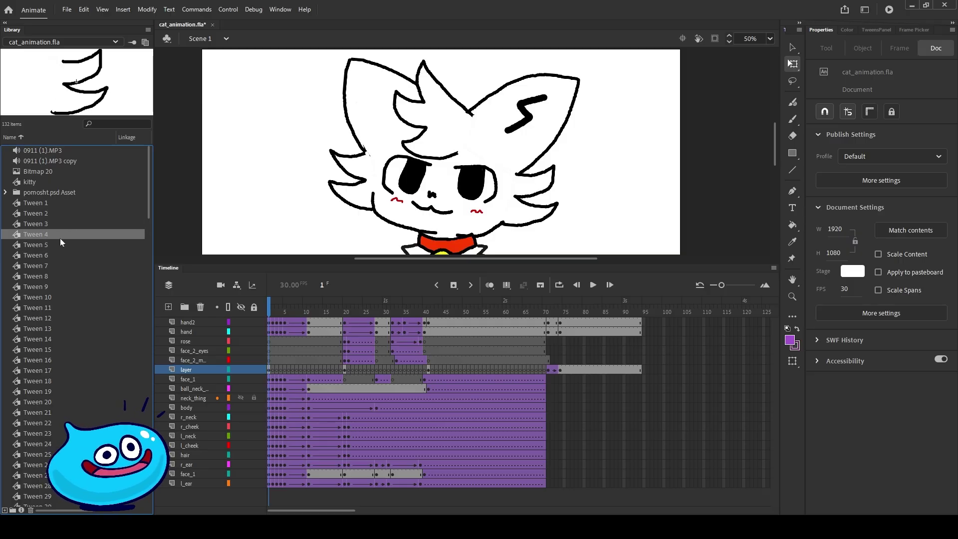
left_click(60, 246)
left_click(68, 255)
left_click_drag(147, 191, 192, 134)
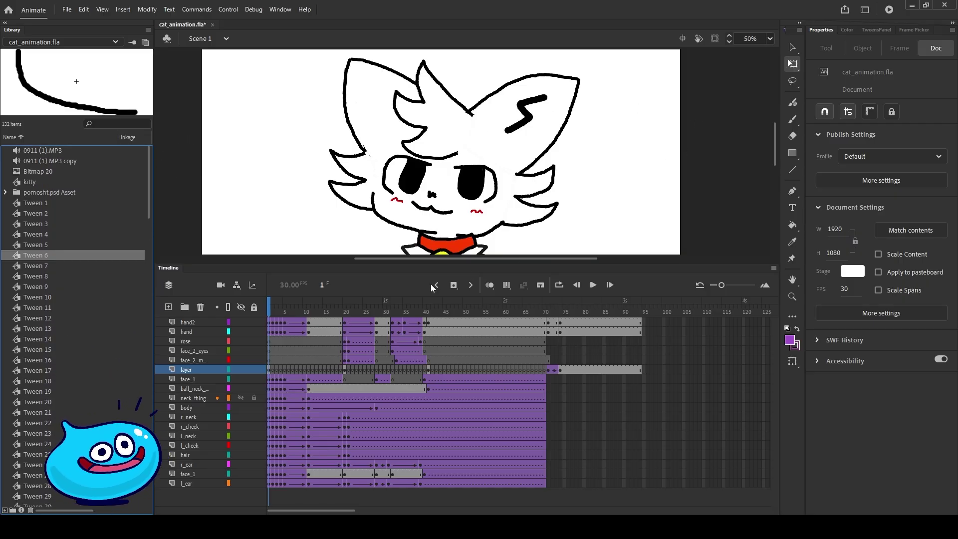
- Add a new layer above the hand2 layer and return to frame 1
left_click(286, 322)
left_click_drag(286, 310, 304, 310)
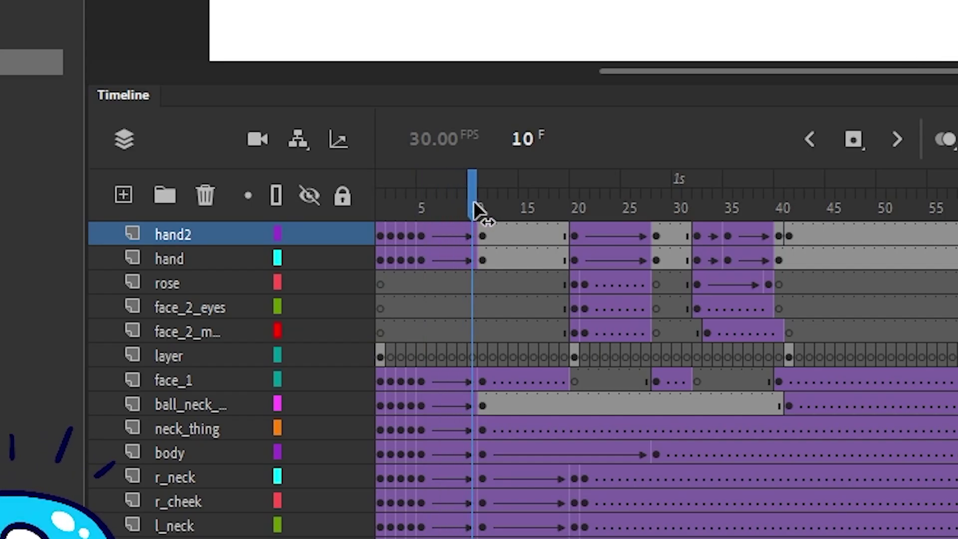
left_click_drag(429, 201, 484, 203)
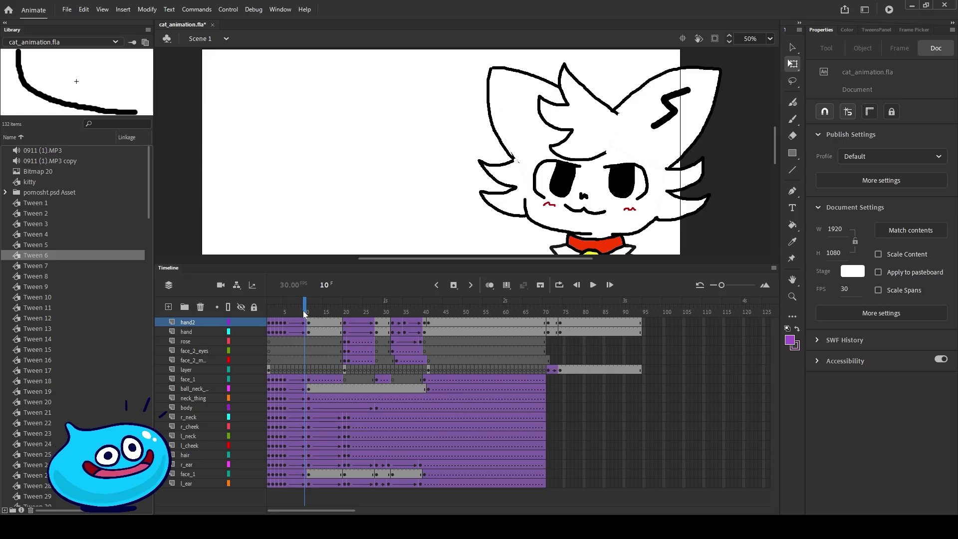
left_click(169, 307)
left_click_drag(307, 310, 268, 308)
- Draw a black smiley face about 217 by 195 px beside the cat with the Classic Brush on the new layer
left_click(790, 339)
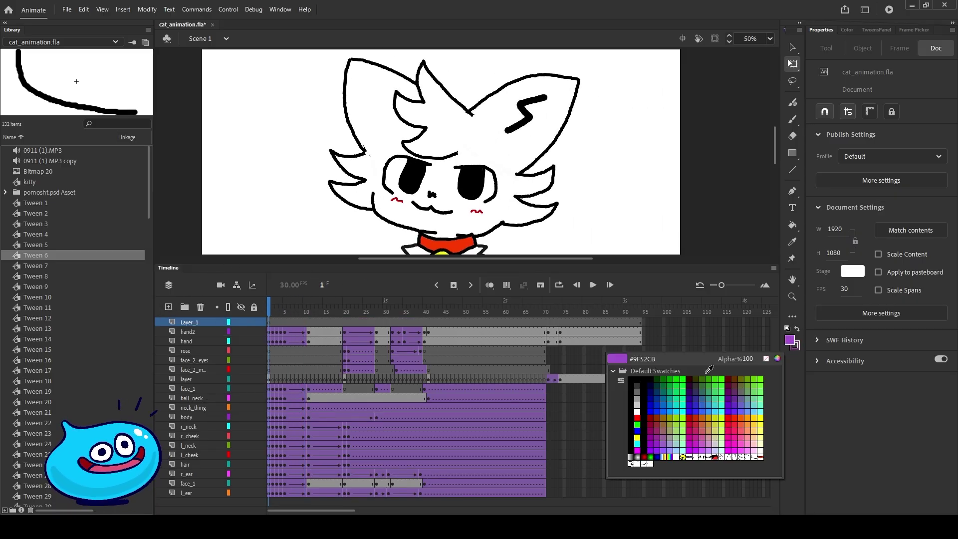
left_click(631, 377)
left_click(792, 119)
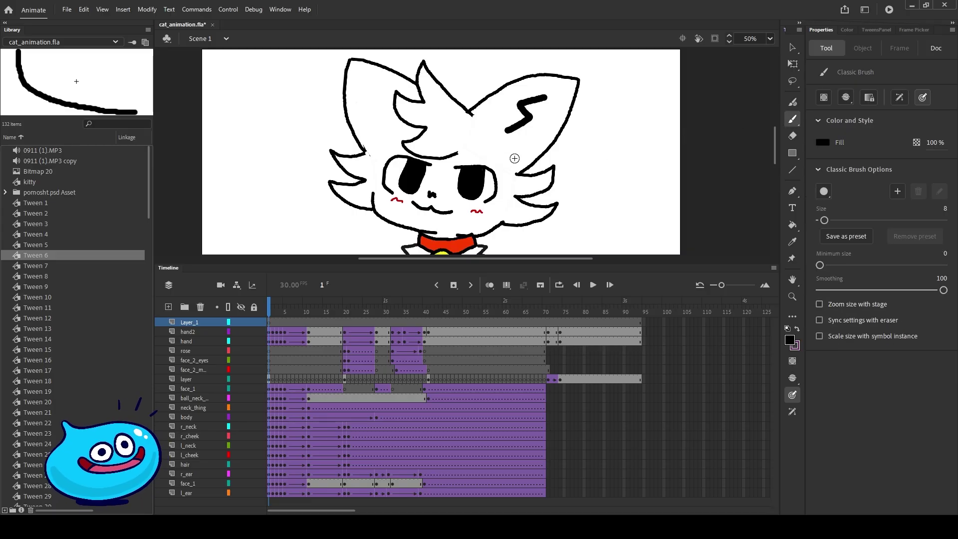
mouse_move(273, 136)
left_mouse_down()
mouse_move(264, 176)
mouse_move(244, 146)
left_mouse_up()
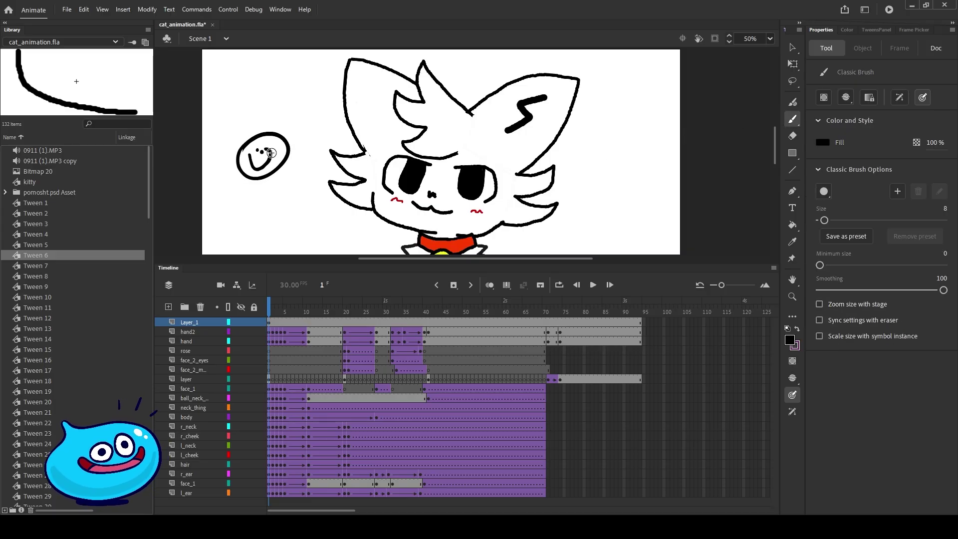
- Select all strokes of the smiley drawing and group them
left_click(792, 48)
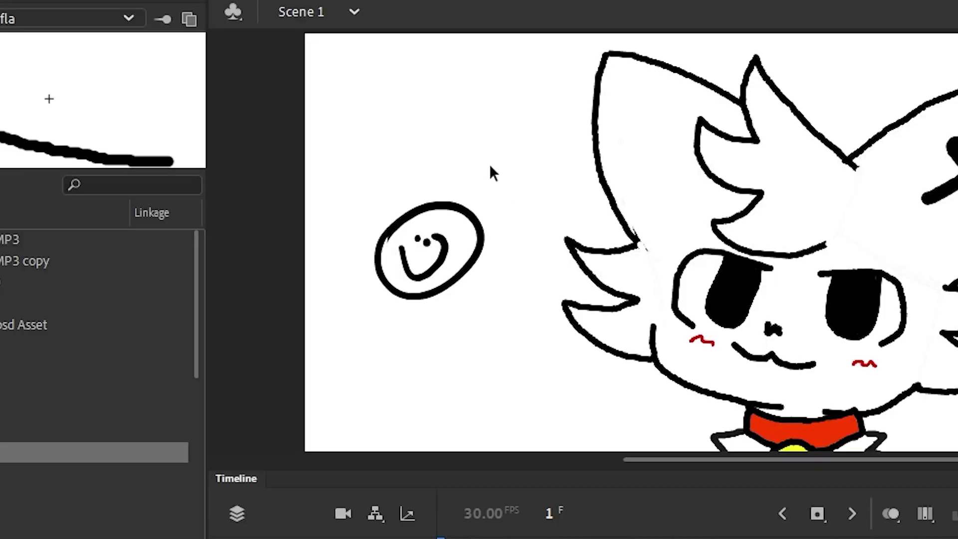
left_click(482, 247)
left_click(439, 243)
left_click_drag(505, 158, 340, 357)
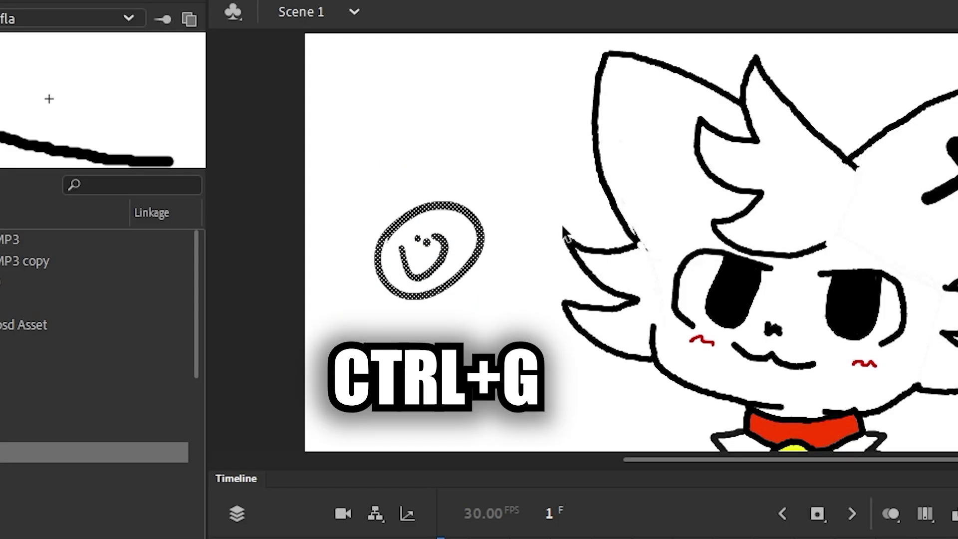
key("ctrl+g")
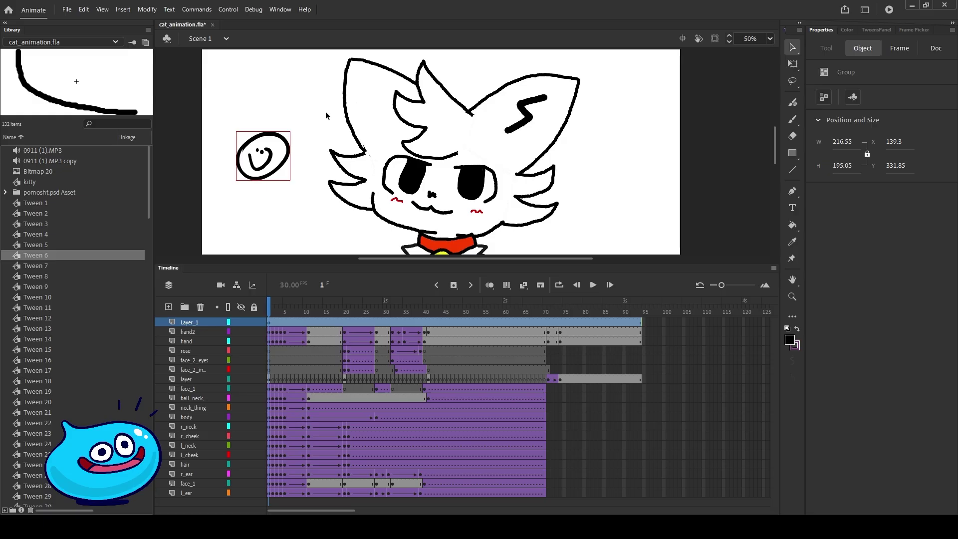
left_click(298, 113)
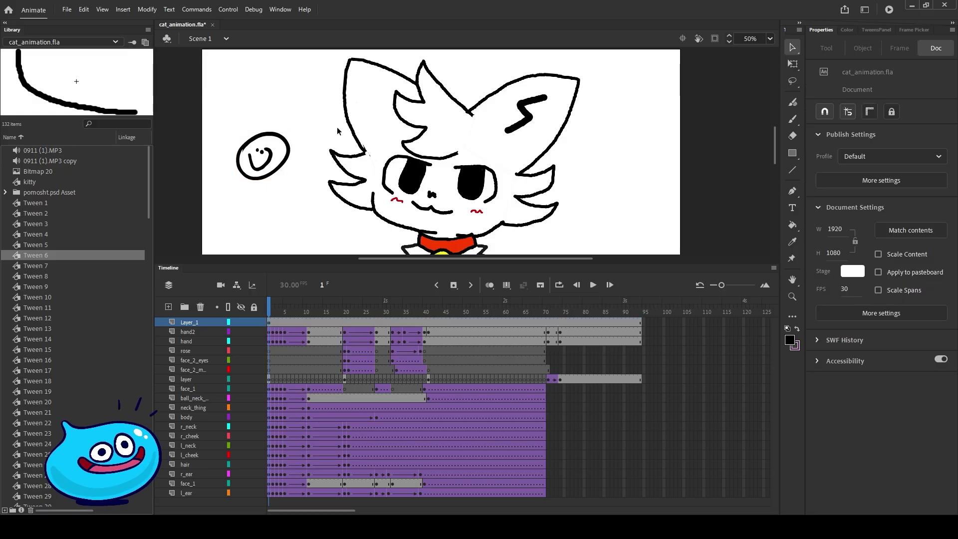
- Insert a keyframe at frame 10 of Layer_1 and move the grouped smiley upward there
left_click(286, 144)
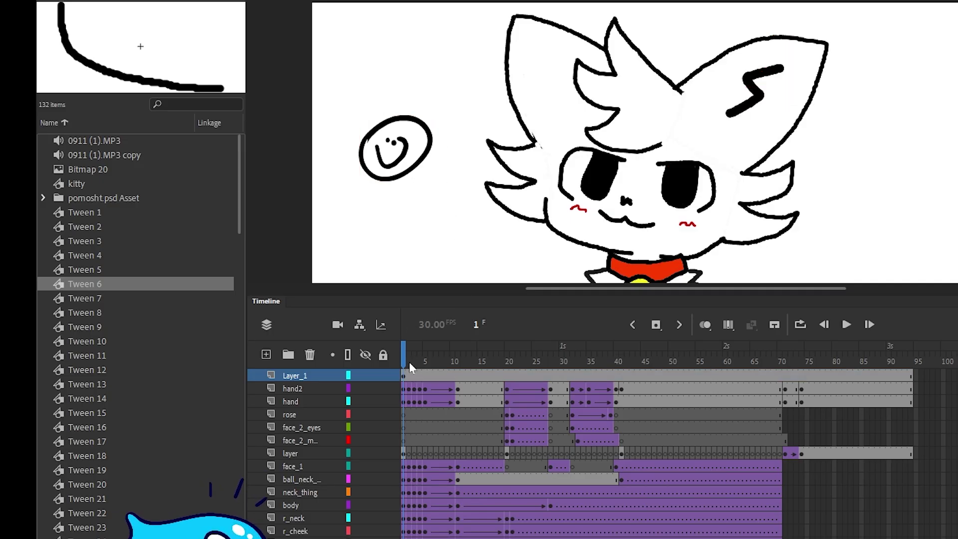
left_click(454, 375)
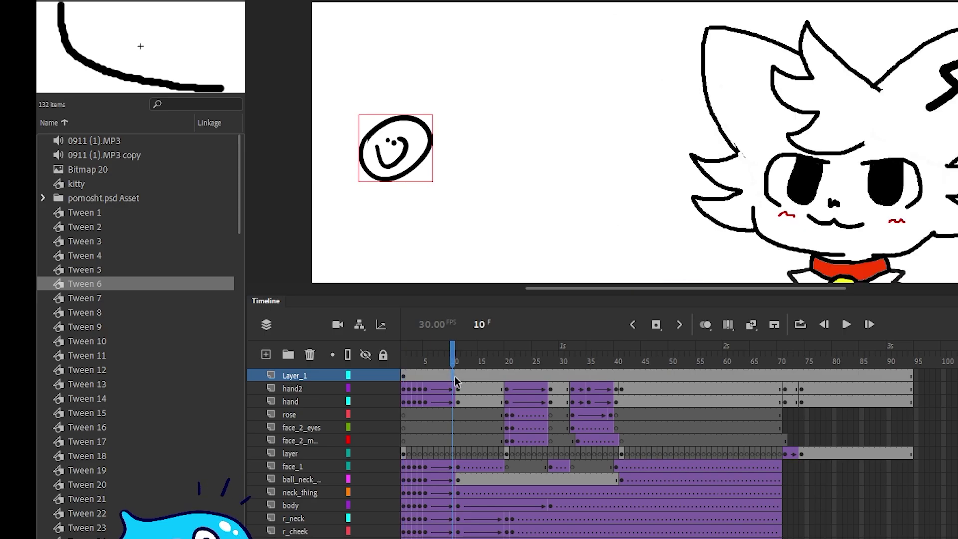
left_click_drag(433, 157, 426, 67)
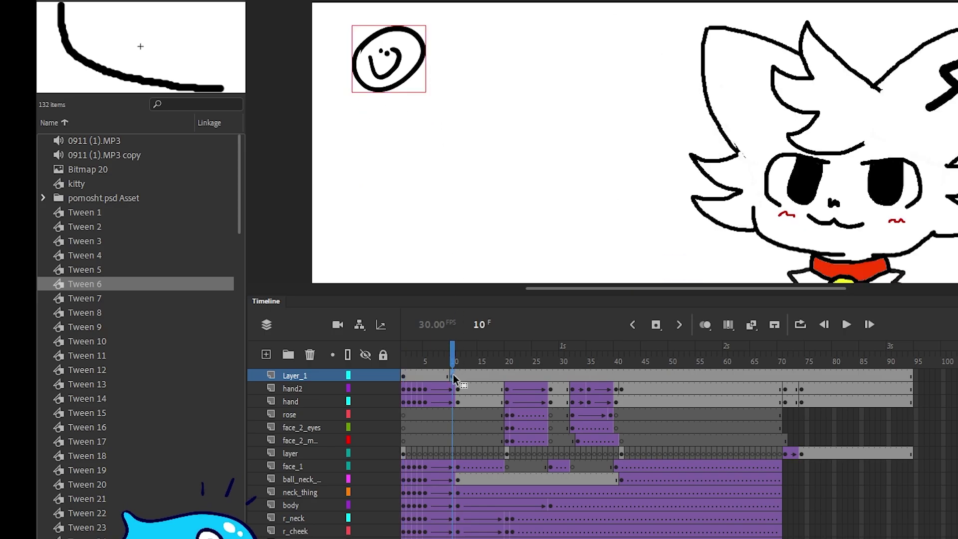
- Create a classic tween from frame 1 to frame 10 on Layer_1, letting the frame content be converted to symbols
left_click_drag(454, 360, 419, 368)
left_click(403, 373)
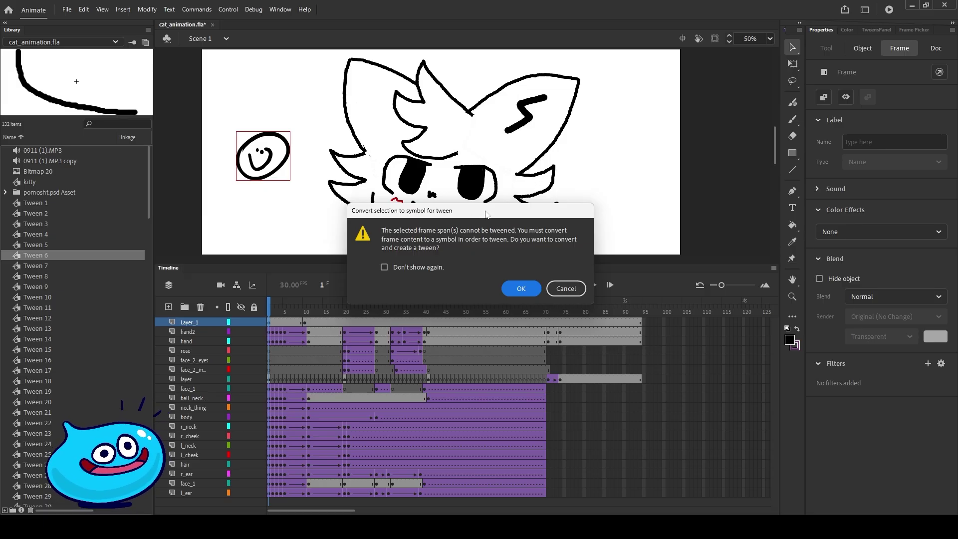
left_click_drag(488, 215, 474, 208)
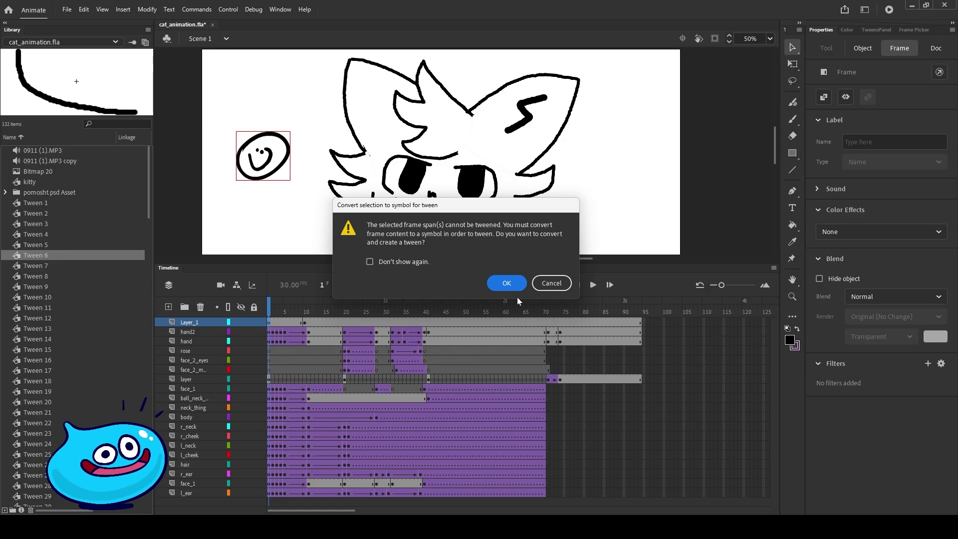
left_click(558, 285)
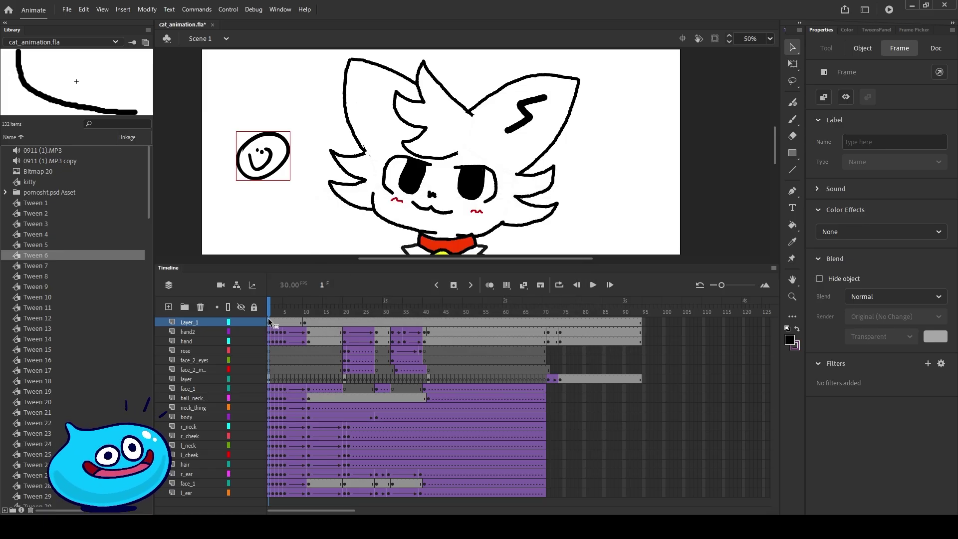
left_click(524, 285)
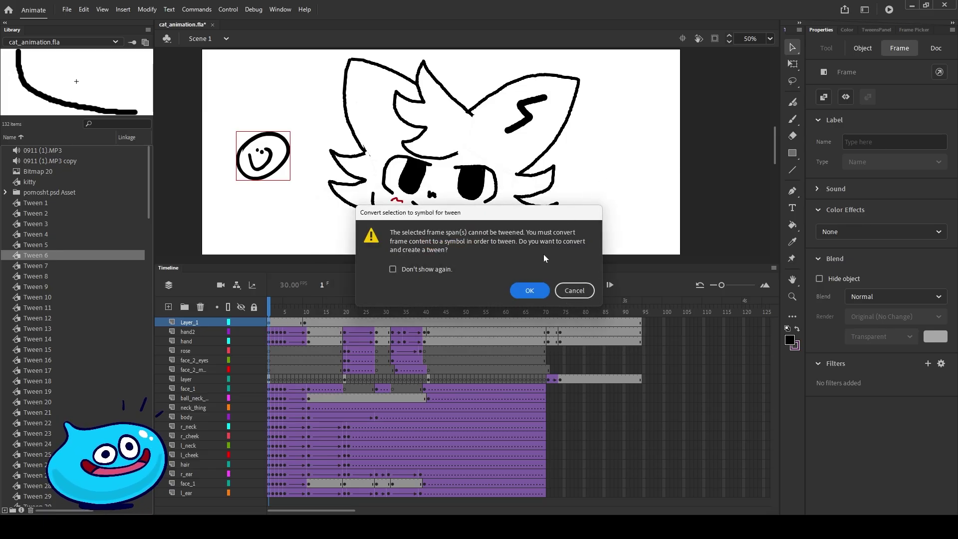
left_click(529, 290)
- Preview the Tween 112 symbol at the end of the library list and return to the start of the list
left_click_drag(149, 210, 148, 490)
left_click(56, 501)
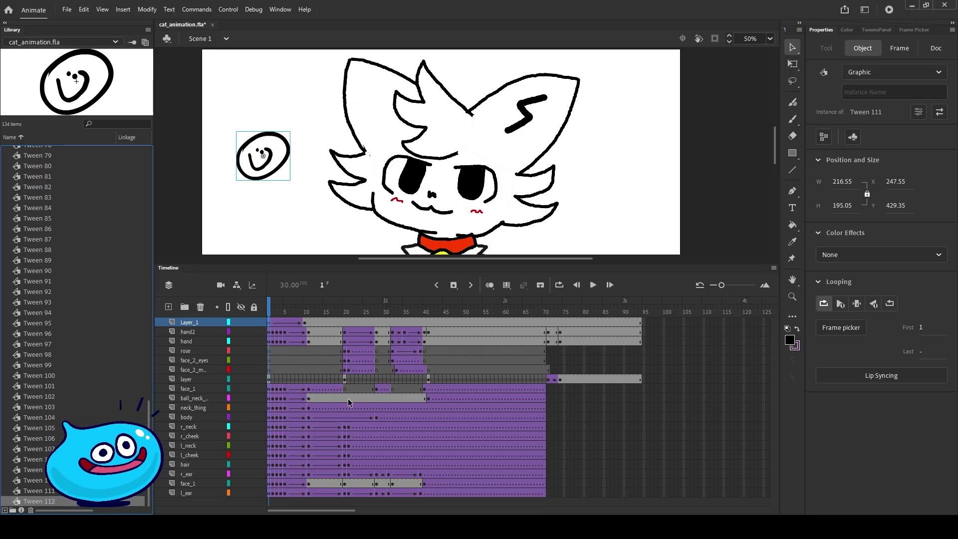
left_click_drag(148, 430, 116, 182)
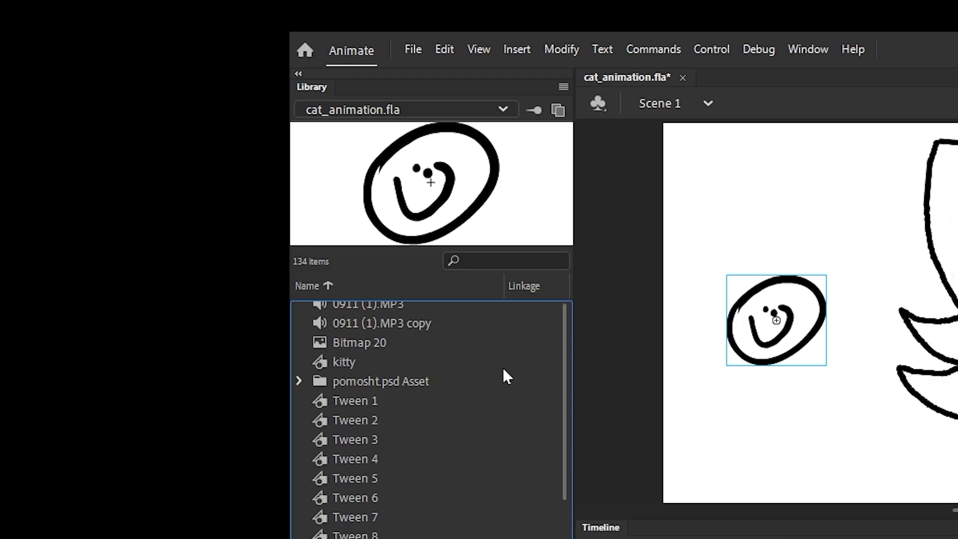
- Go through the library previews one at a time from Tween 1 to Tween 8
left_click(390, 407)
key("Down")
key("Up")
key("Down")
key("Down")
key("Down")
key("Down")
key("Up")
key("Up")
key("Down")
key("Down")
key("Down")
key("Down")
key("Down")
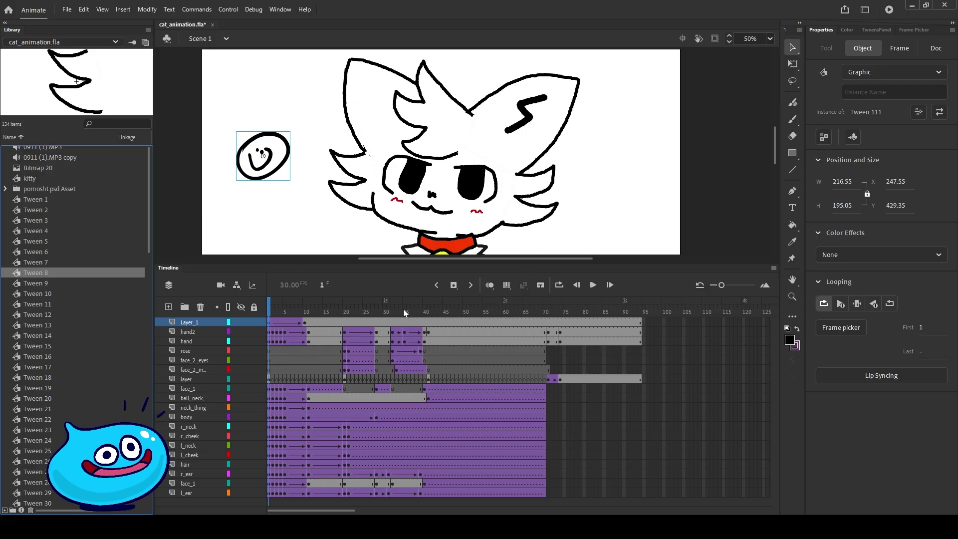
- Move to frame 8 and preview several Tween symbols further down the library list
left_click(296, 310)
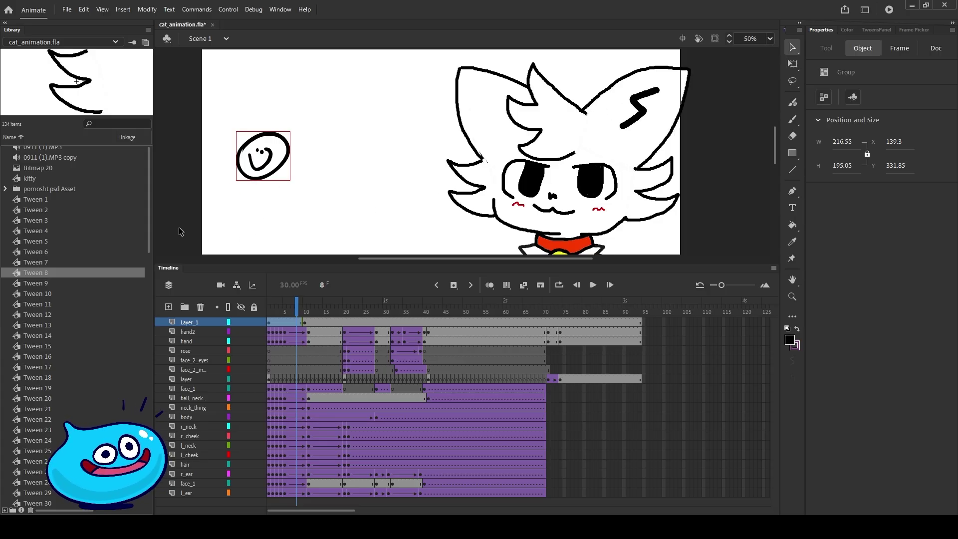
left_click_drag(149, 172, 131, 415)
left_click(39, 340)
left_click(43, 268)
left_click(71, 163)
left_click(43, 289)
left_click(47, 340)
left_click(50, 392)
left_click_drag(148, 401, 145, 170)
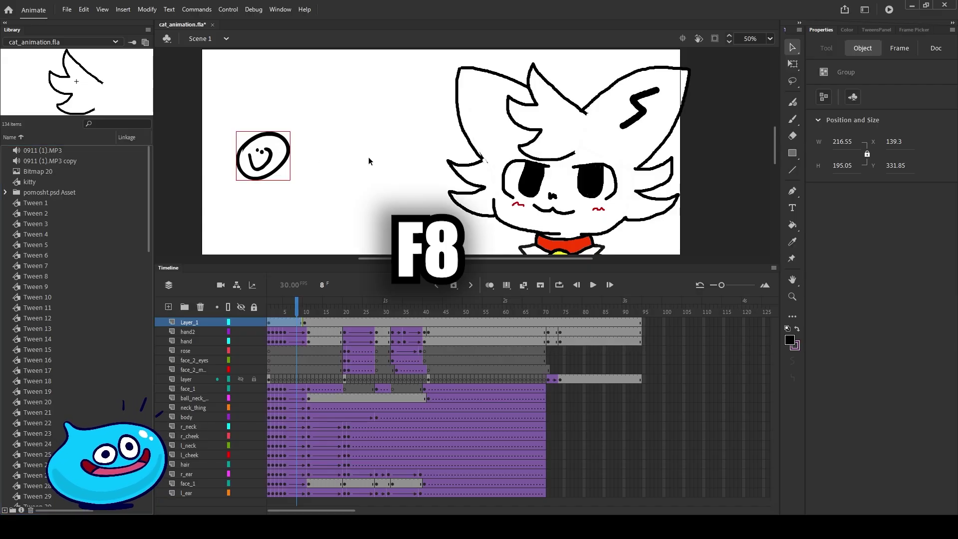
- Convert the grouped smiley into a Graphic symbol named goofy
key("F8")
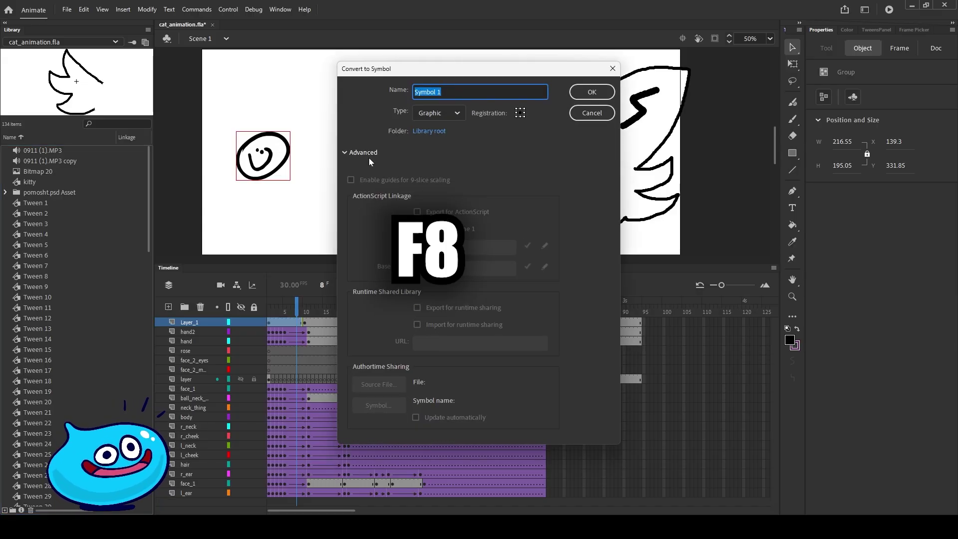
type("goofy")
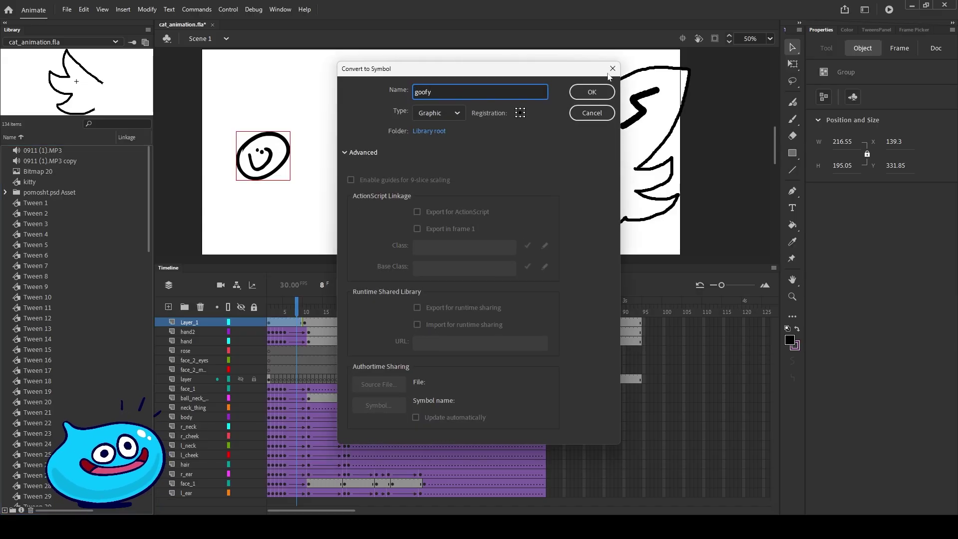
left_click(591, 92)
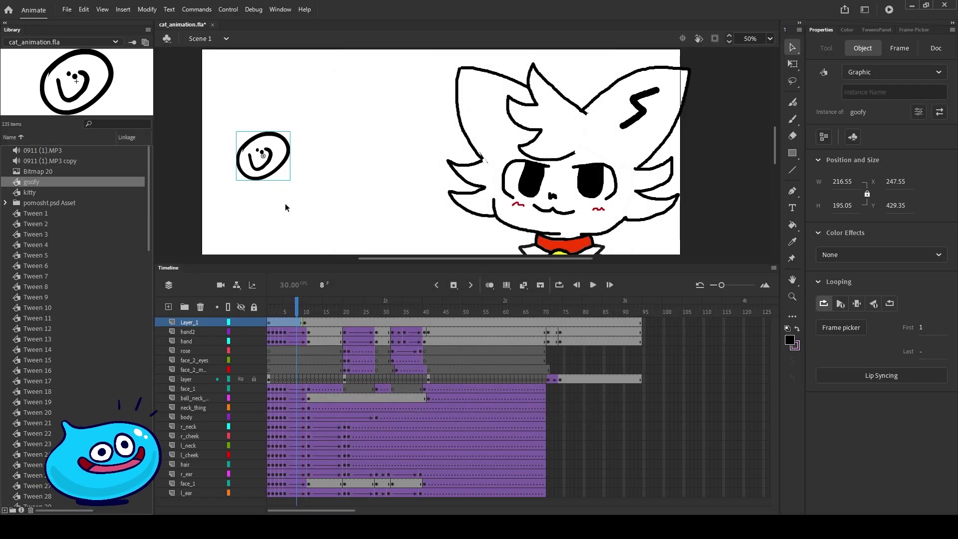
- Replace the frame 10 keyframe on Layer_1 with a new one and move the goofy symbol up there
left_click(306, 322)
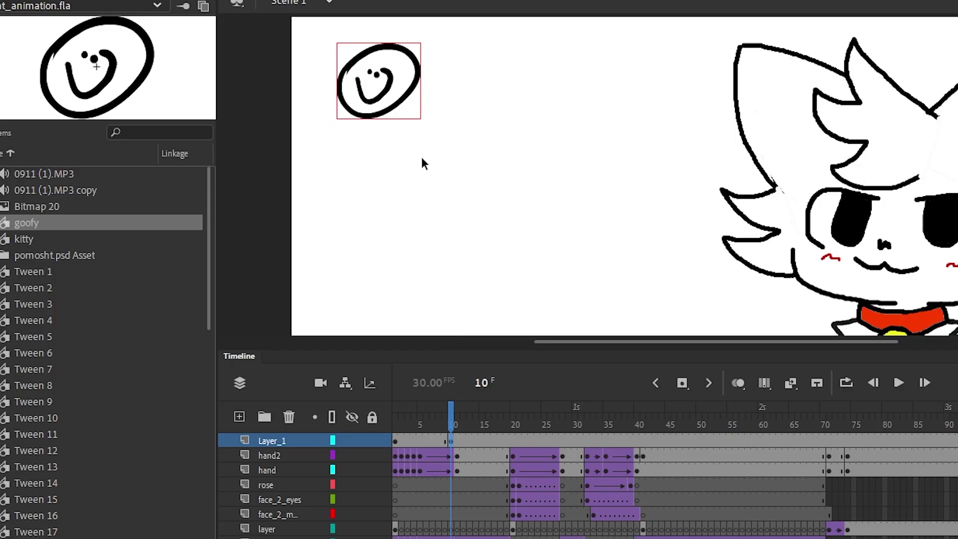
left_click(450, 418)
left_click(452, 441)
key("shift+F6")
key("F6")
left_click_drag(429, 172, 514, 85)
- Create a classic tween between the frame 1 and frame 10 keyframes of Layer_1
mouse_move(453, 422)
left_mouse_down()
mouse_move(438, 420)
mouse_move(442, 411)
left_mouse_up()
left_click(428, 440)
right_click(435, 437)
left_click(469, 403)
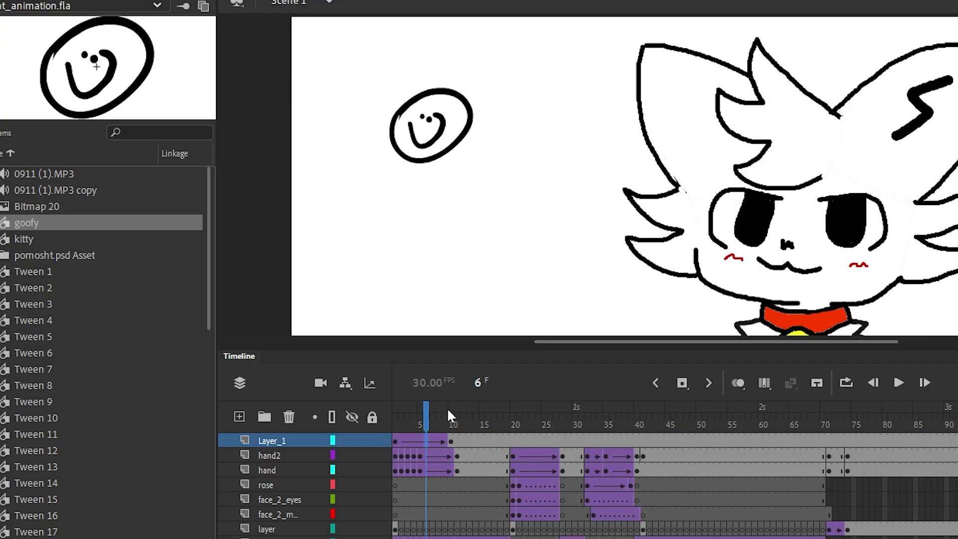
- Scrub the tween through frames 7 and 8 and check the goofy symbol in the library
mouse_move(428, 410)
left_mouse_down()
mouse_move(396, 416)
mouse_move(432, 417)
left_mouse_up()
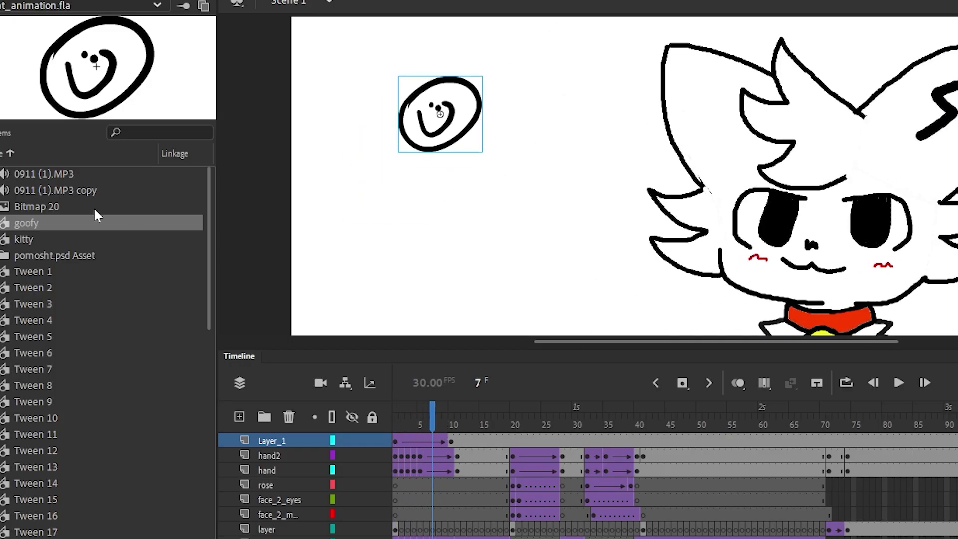
left_click(31, 221)
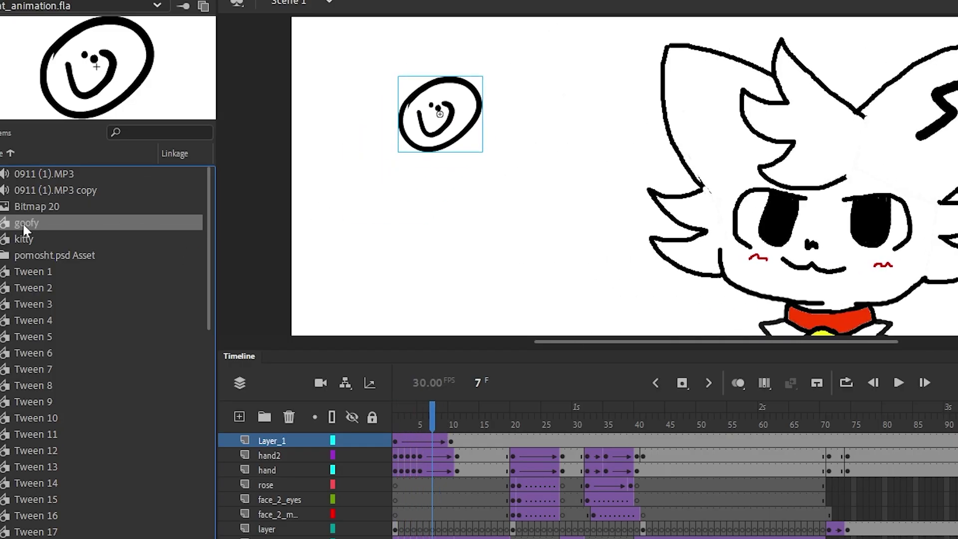
mouse_move(443, 429)
left_mouse_down()
mouse_move(413, 424)
mouse_move(439, 423)
left_mouse_up()
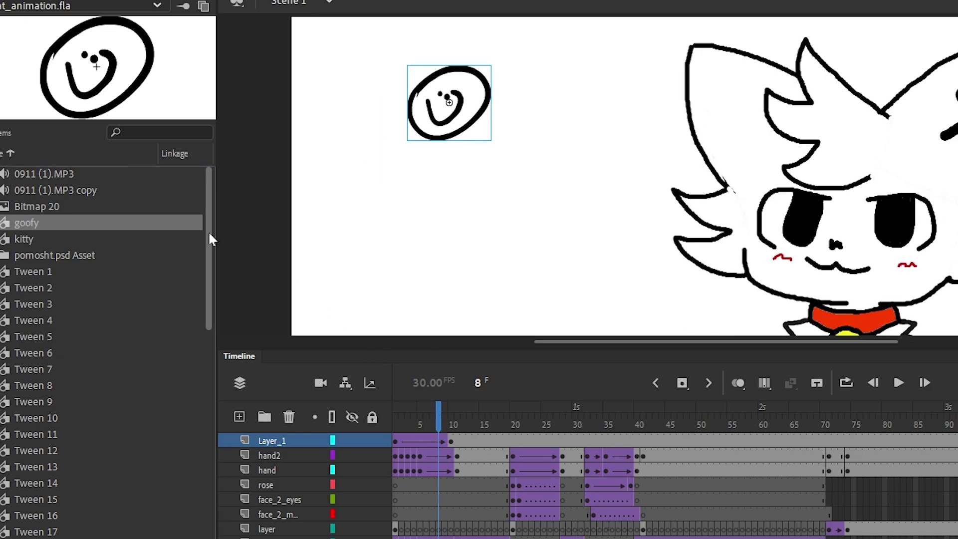
left_click_drag(209, 240, 216, 217)
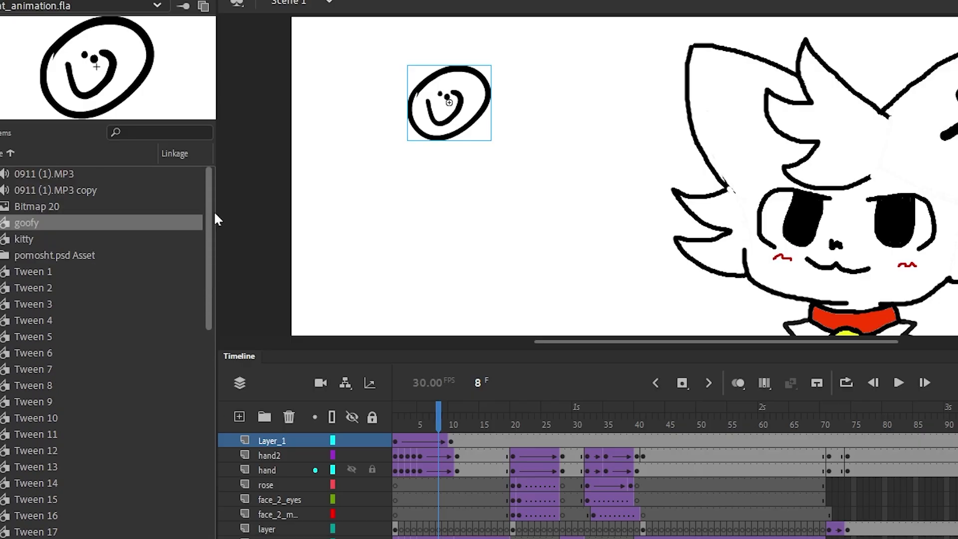
- Delete the test layer Layer_1 and remove the goofy symbol from the library
left_click(290, 417)
key("Delete")
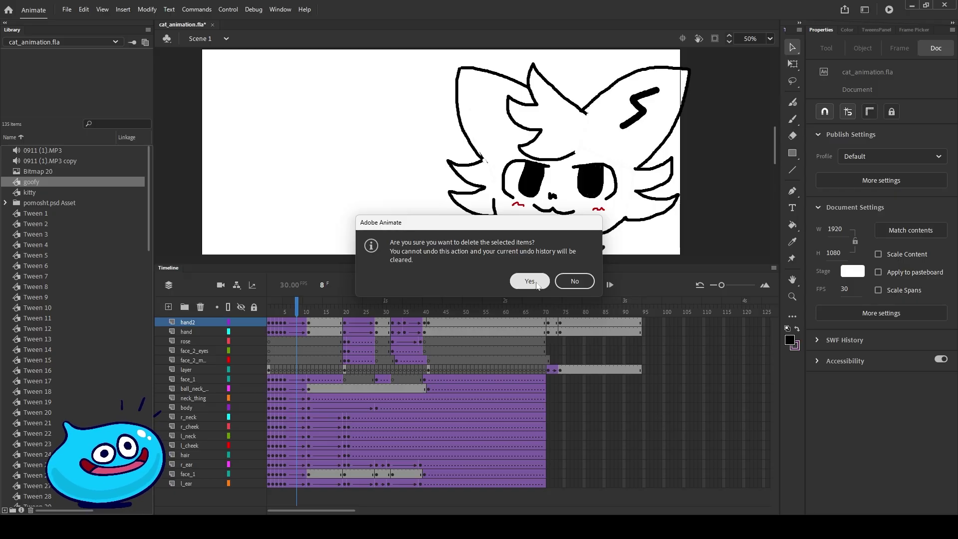
left_click(538, 285)
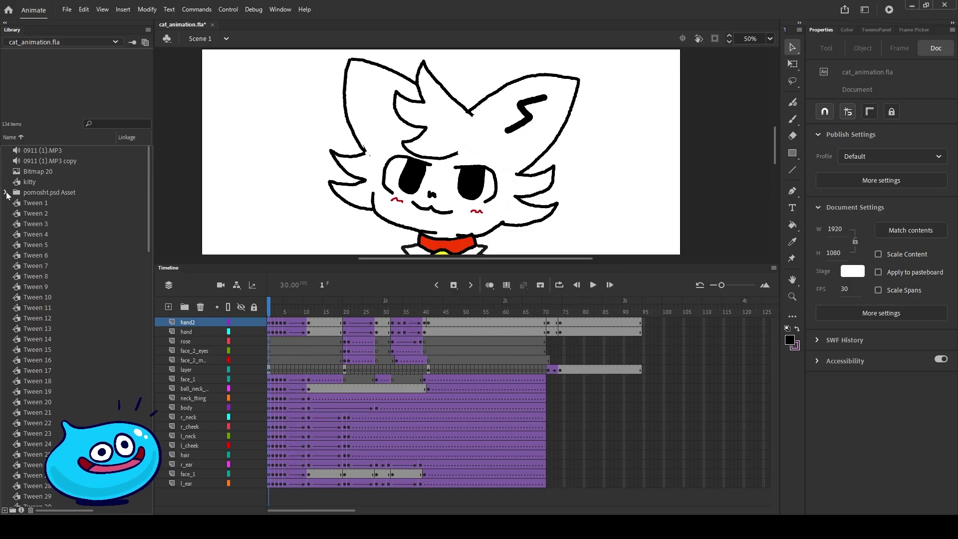
- Expand the pomosht.psd Asset folder and preview its bitmaps from hand down to rose
left_click(6, 192)
left_click(60, 277)
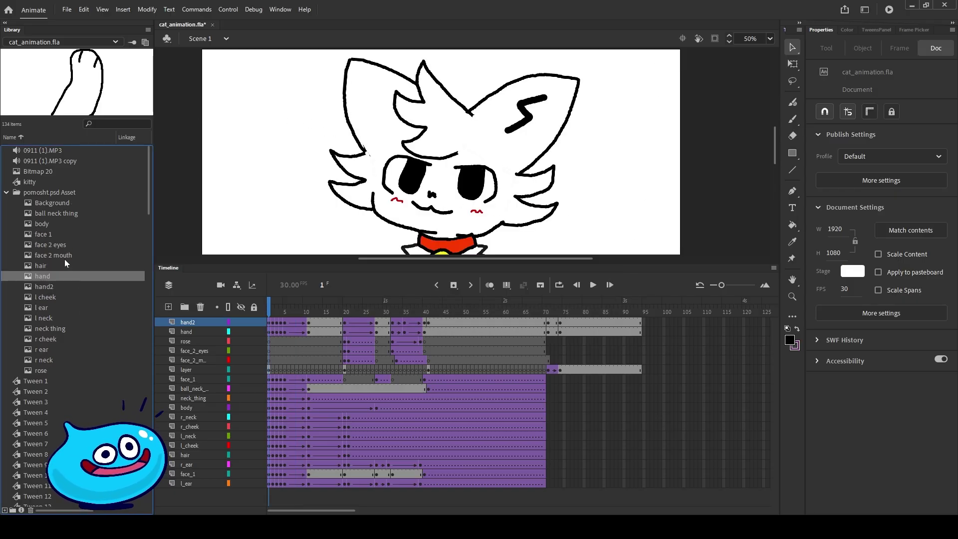
left_click(58, 285)
left_click(60, 297)
left_click(59, 307)
left_click(64, 318)
left_click(67, 328)
left_click(64, 338)
left_click(58, 350)
left_click(56, 360)
left_click(55, 370)
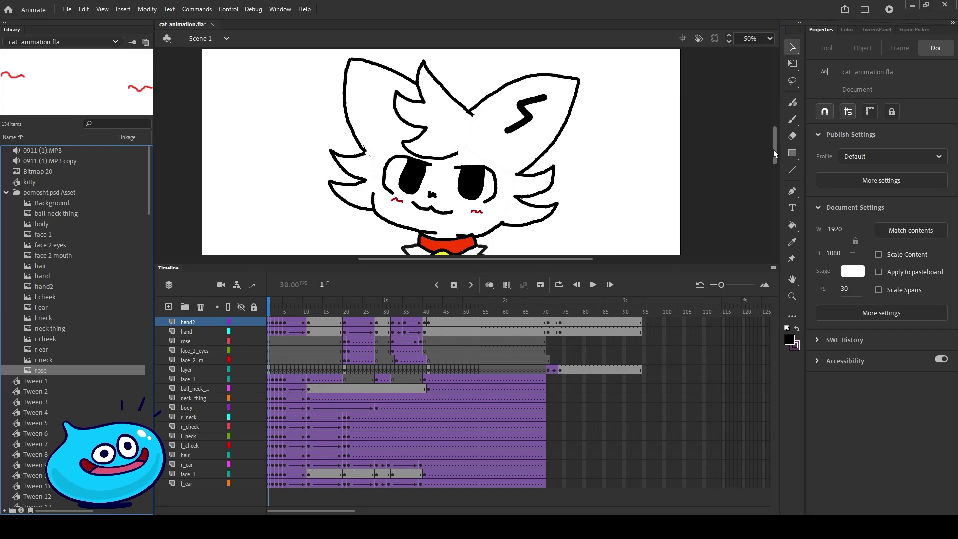
mouse_move(149, 177)
left_mouse_down()
mouse_move(148, 251)
mouse_move(149, 169)
left_mouse_up()
left_click_drag(776, 140, 776, 147)
scroll(776, 147, "up", 1)
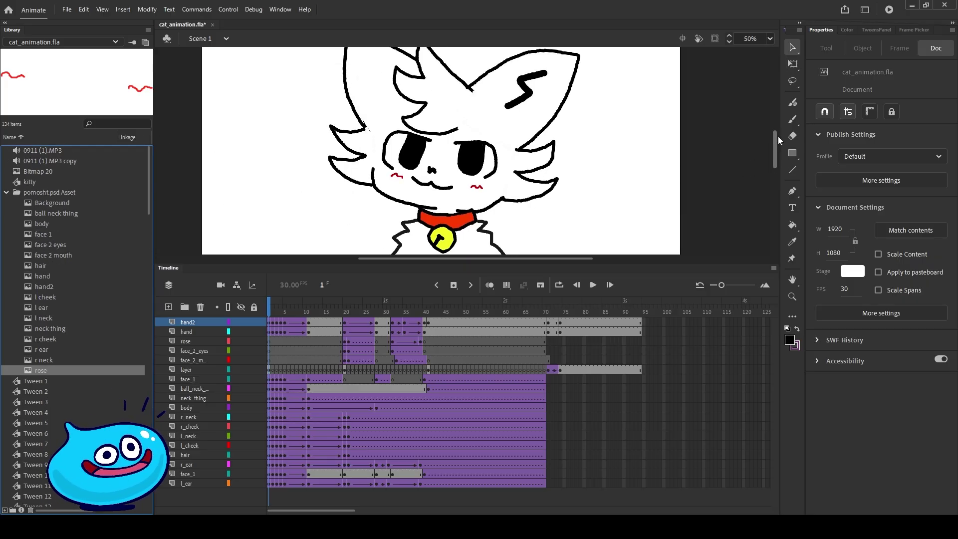
scroll(776, 140, "up", 2)
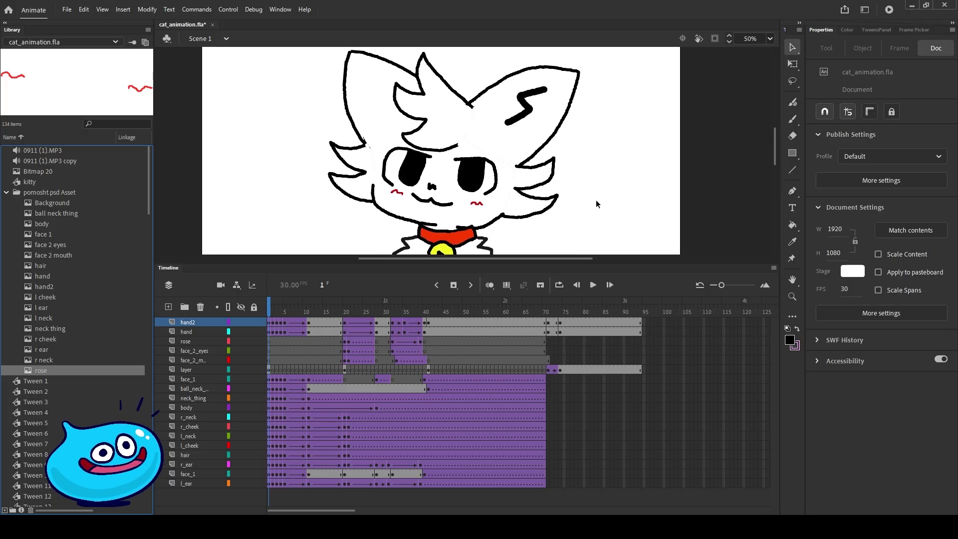
scroll(774, 140, "up", 2)
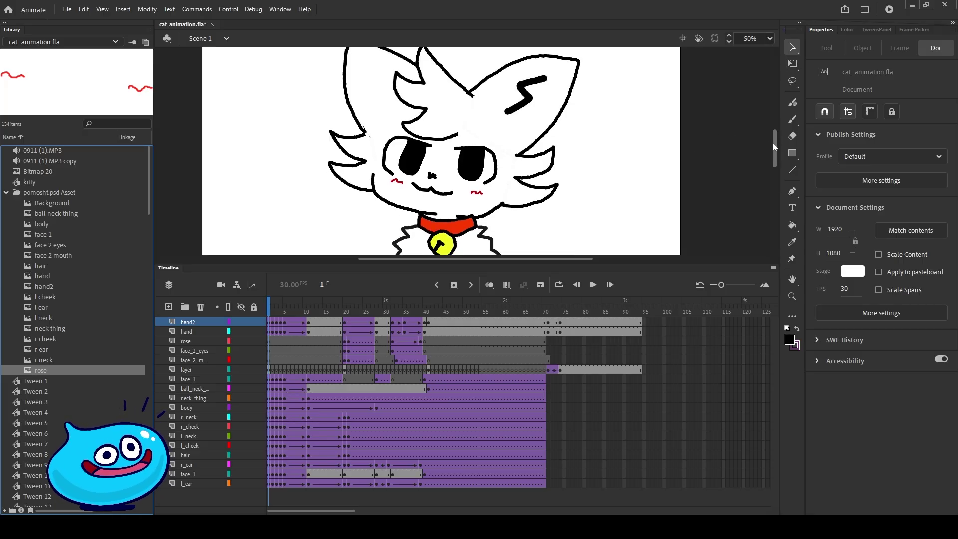
scroll(774, 139, "down", 1)
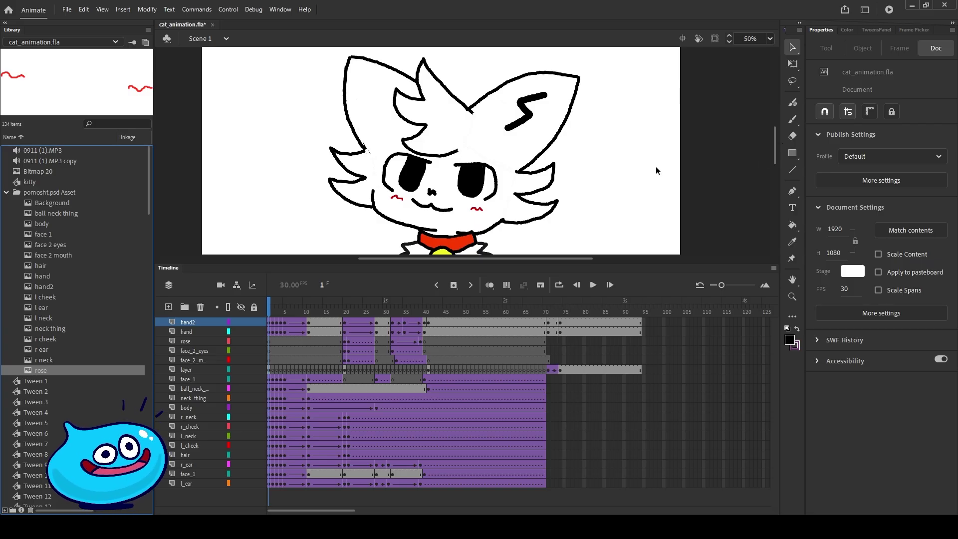
scroll(776, 134, "down", 2)
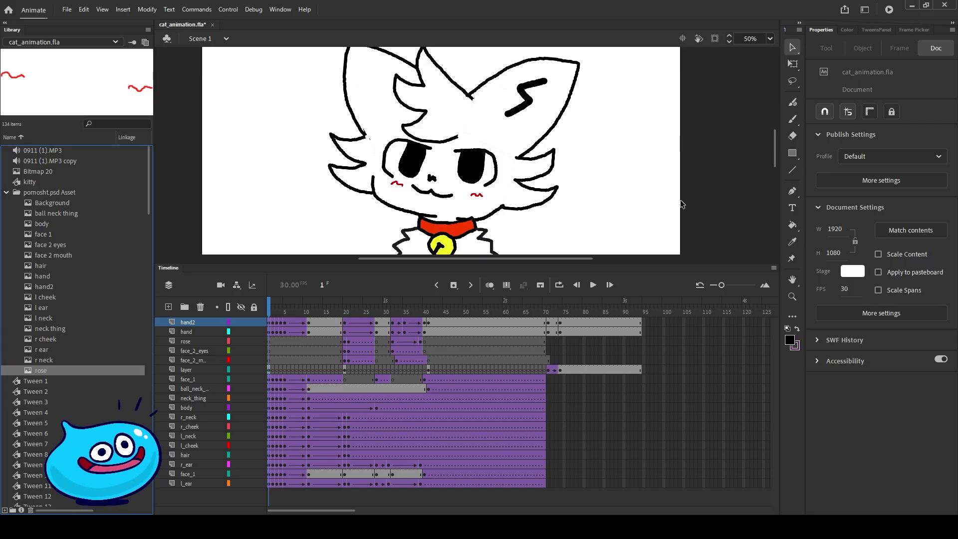
- Inspect the kitty instance on the stage and preview the Tween 6 symbol in the library
left_click_drag(606, 265, 606, 287)
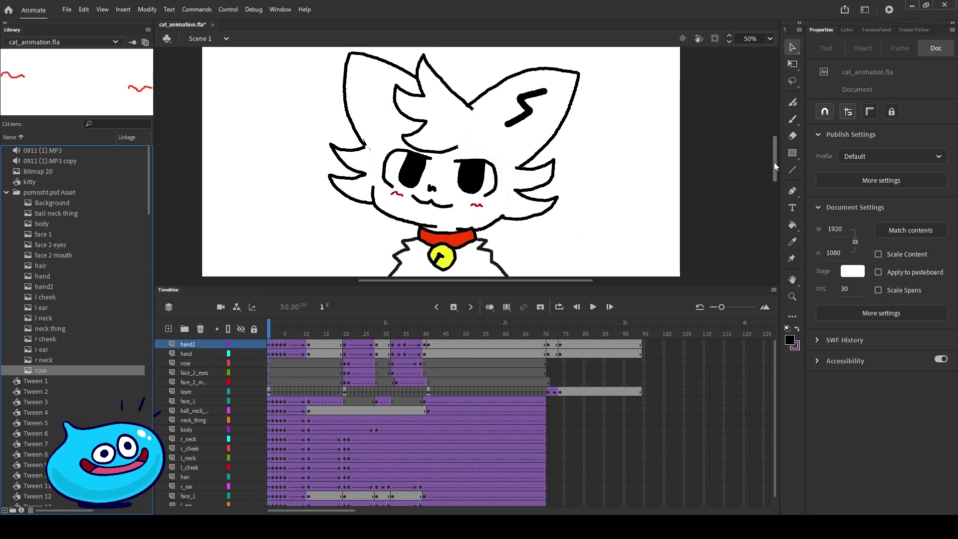
left_click(565, 110)
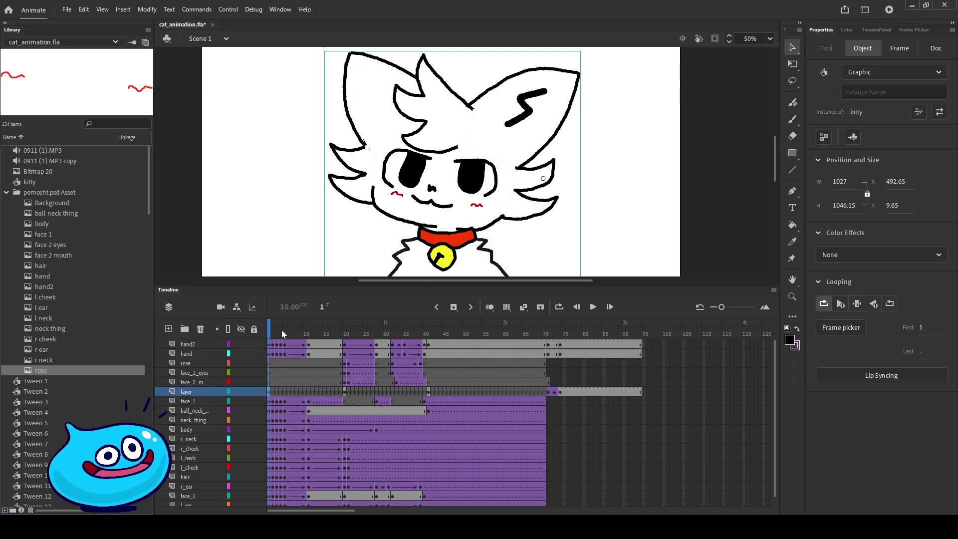
left_click_drag(283, 335, 303, 334)
left_click_drag(150, 174, 151, 300)
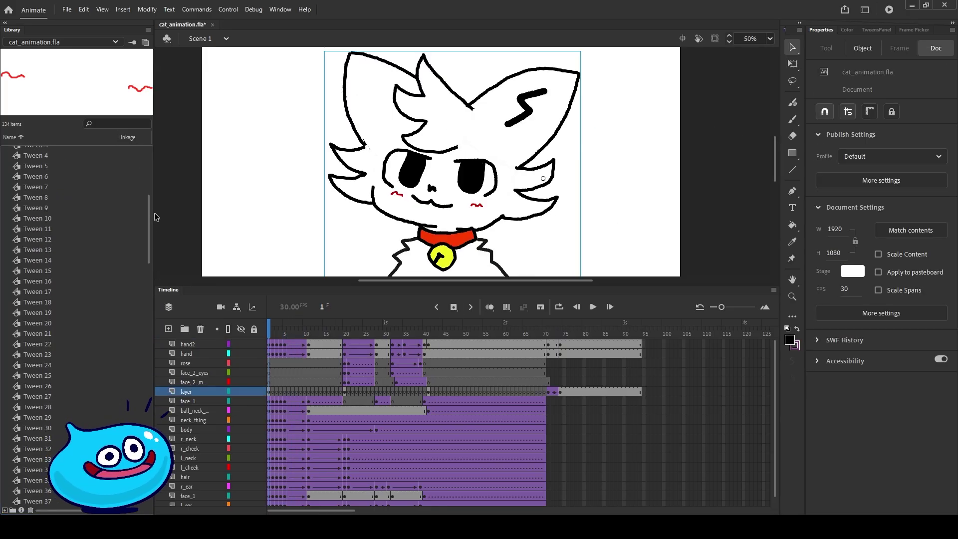
left_click(107, 343)
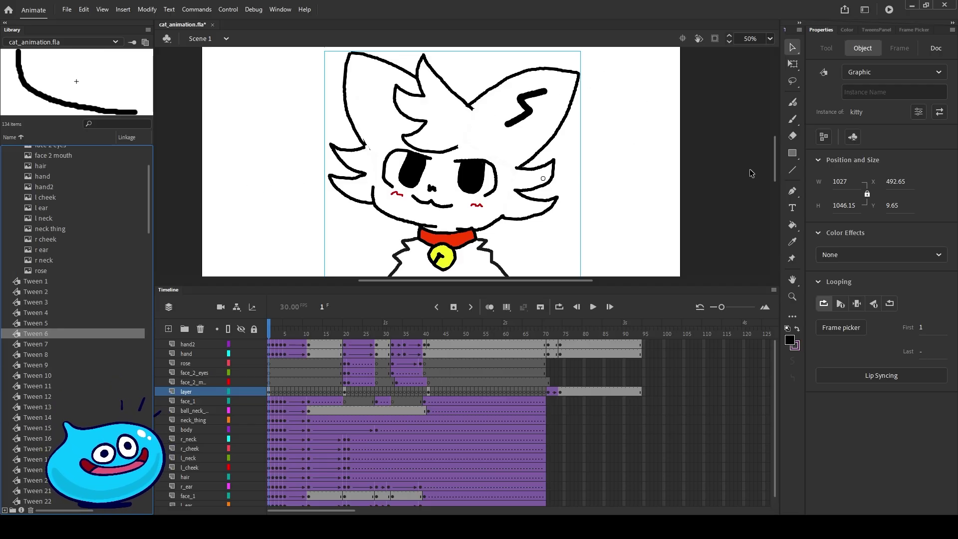
left_click(666, 204)
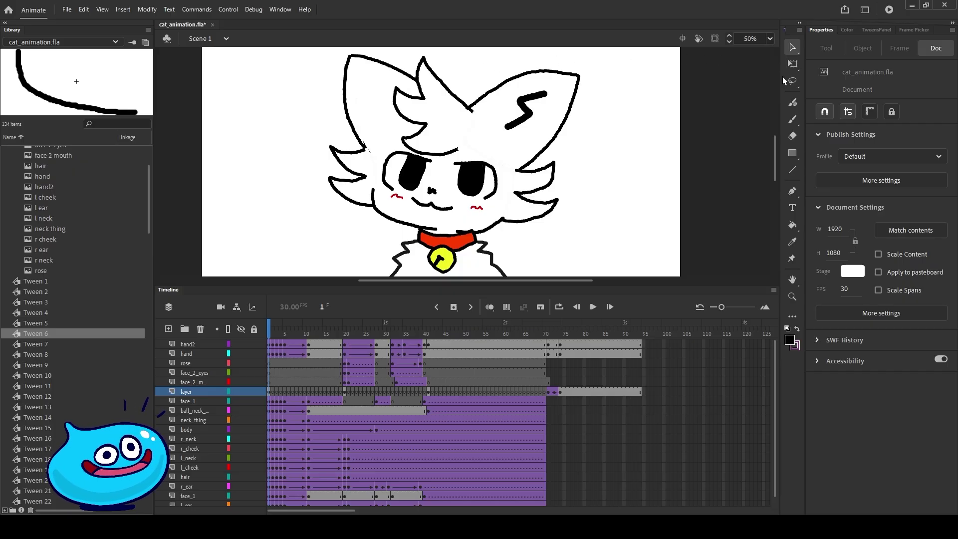
left_click_drag(776, 148, 776, 146)
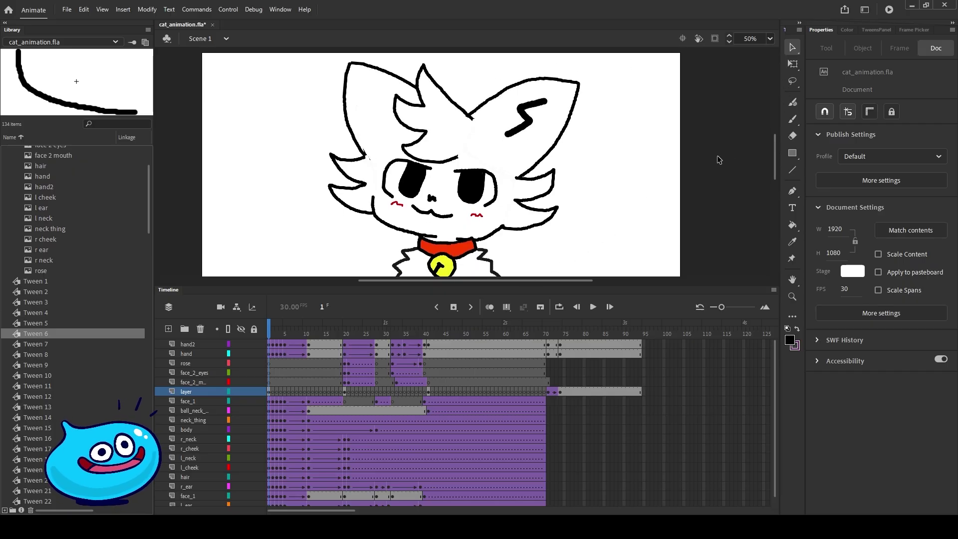
scroll(772, 149, "down", 1)
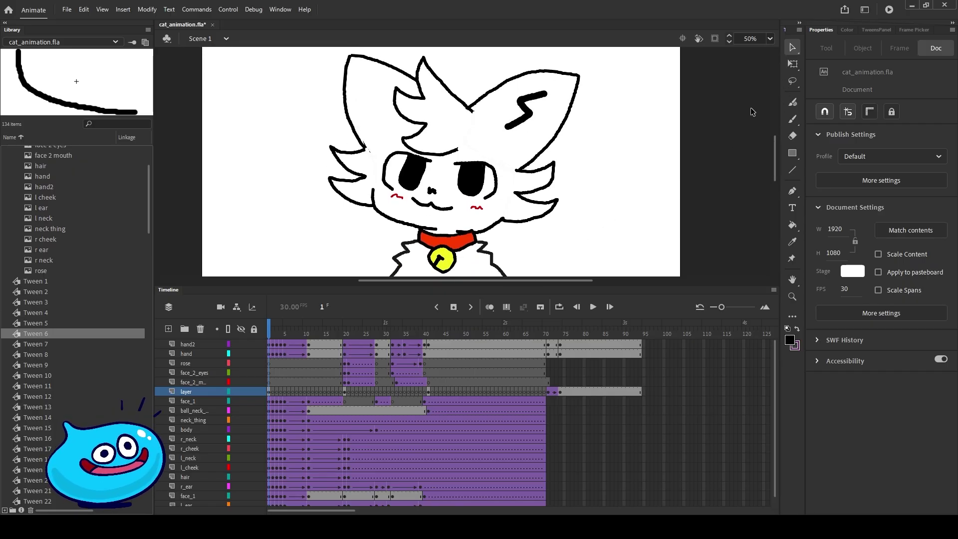
left_click(375, 175)
left_click_drag(269, 329, 268, 329)
left_click_drag(775, 392, 775, 401)
scroll(773, 394, "up", 1)
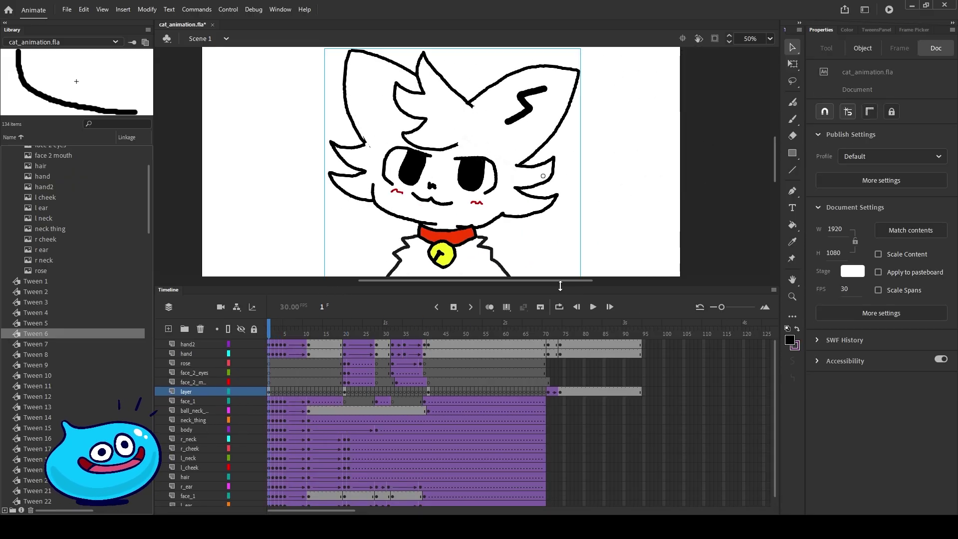
- Copy all layers of Scene 1, from hand2 down to l_ear
left_click_drag(568, 285, 569, 239)
left_click_drag(272, 296, 638, 456)
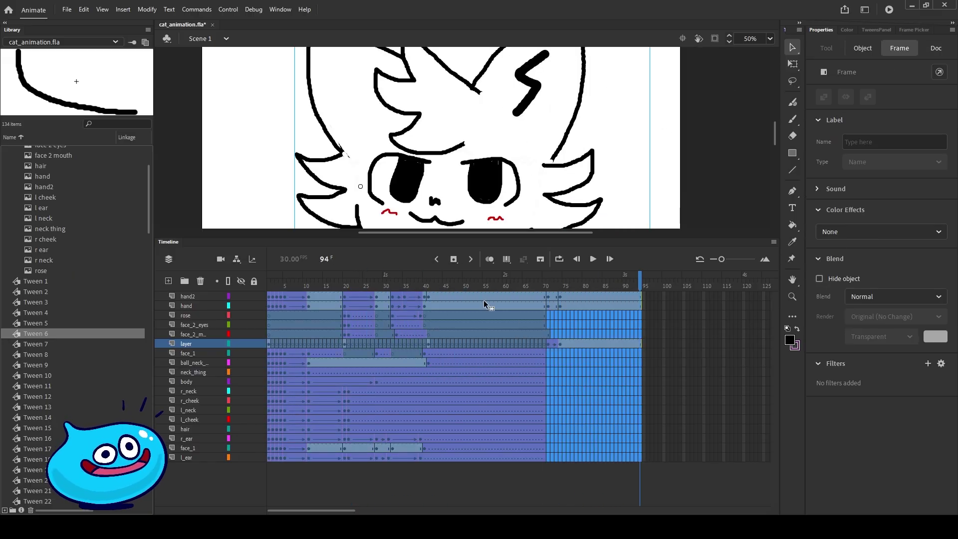
left_click(198, 295)
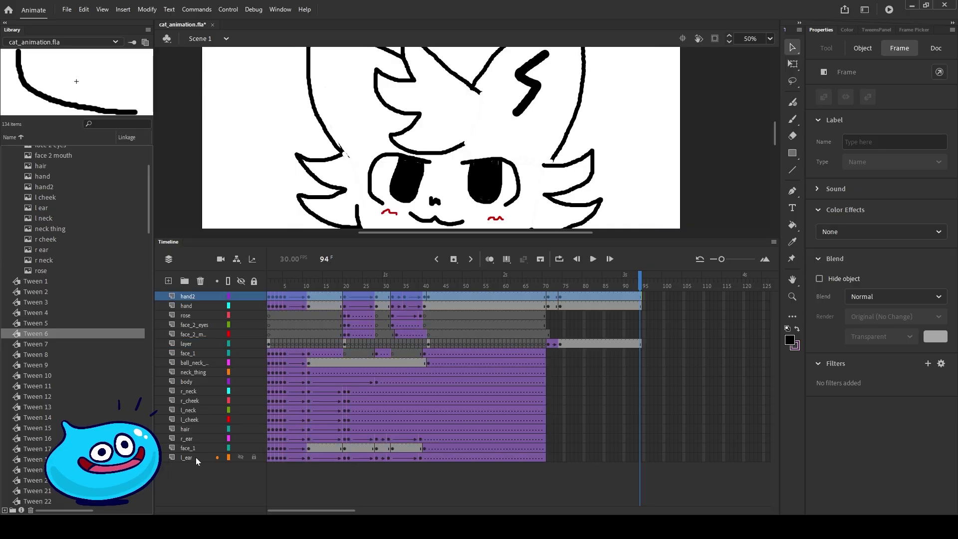
left_click(196, 457, "shift")
key("ctrl+minus")
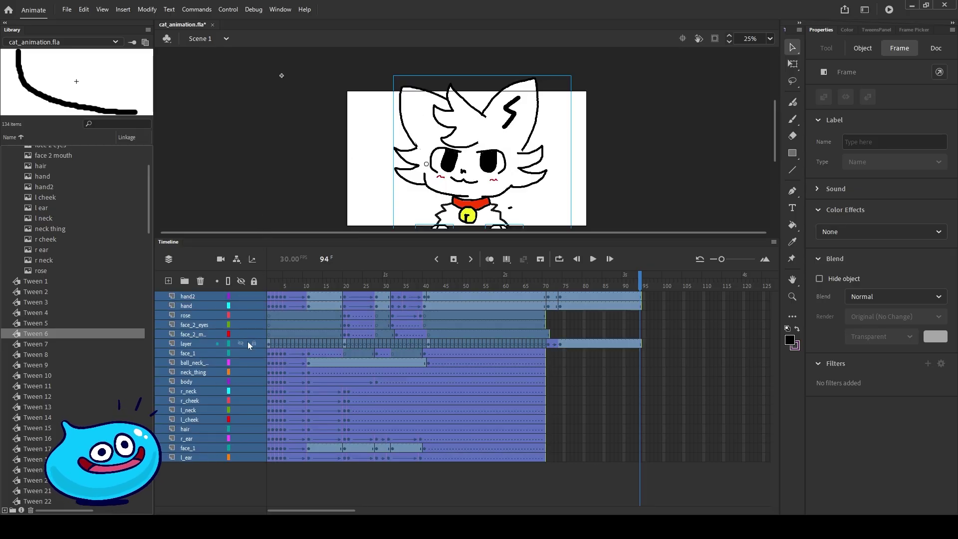
right_click(201, 354)
left_click(264, 162)
- Create a new Graphic symbol named old_comp
left_click(123, 9)
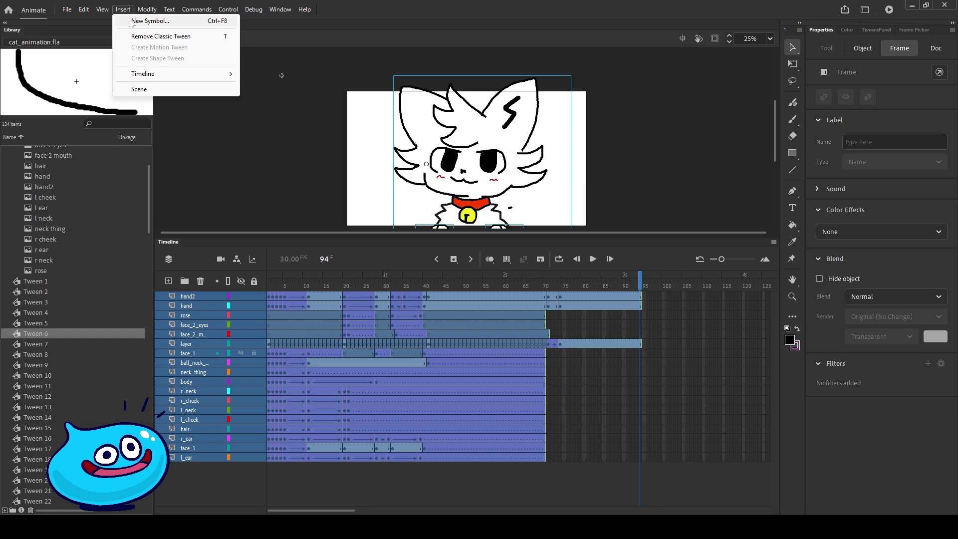
left_click(132, 22)
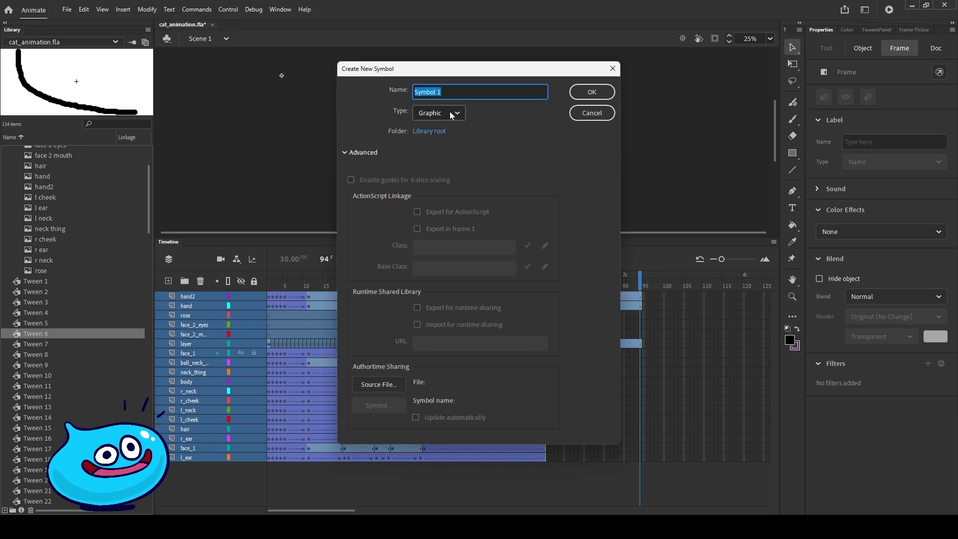
type("old_comp")
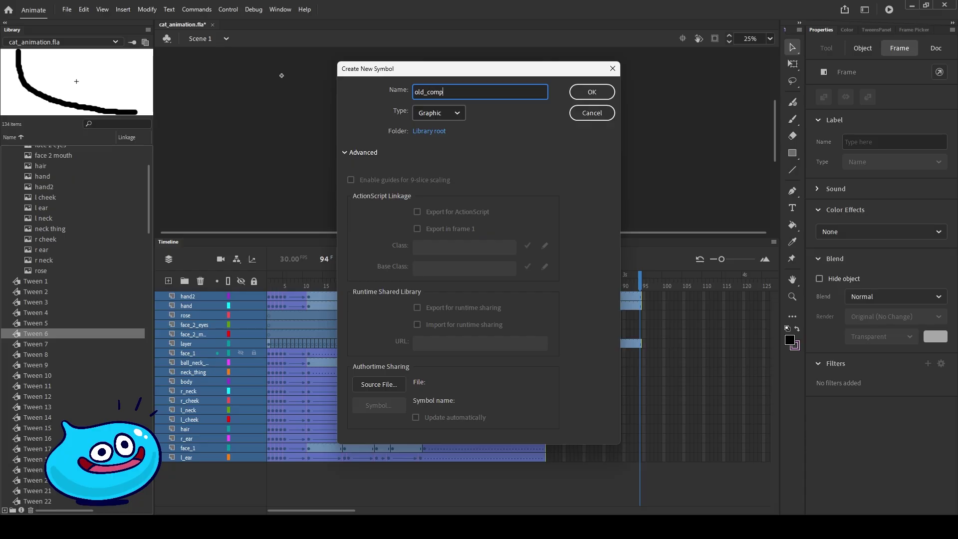
left_click(581, 95)
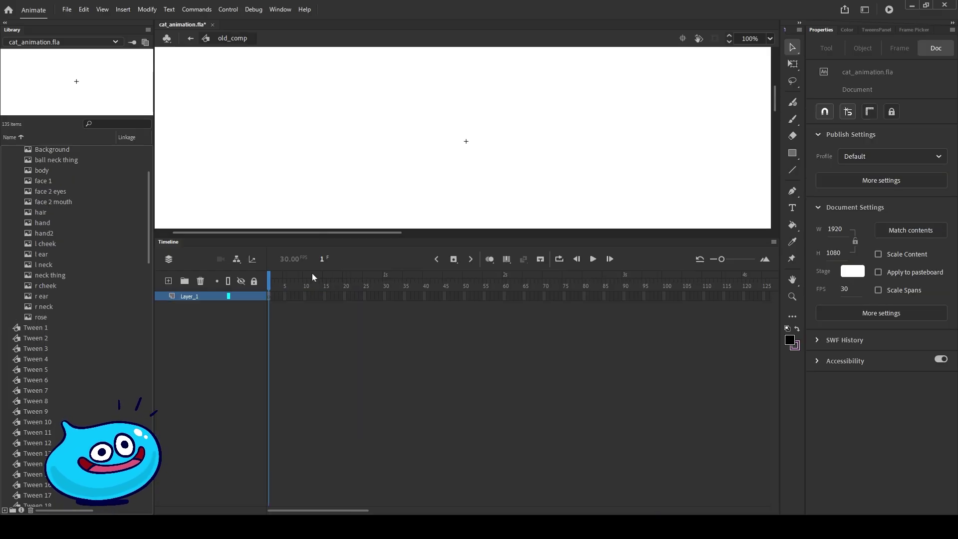
- Paste the copied layers into the old_comp symbol's timeline and check the cat artwork there
right_click(204, 297)
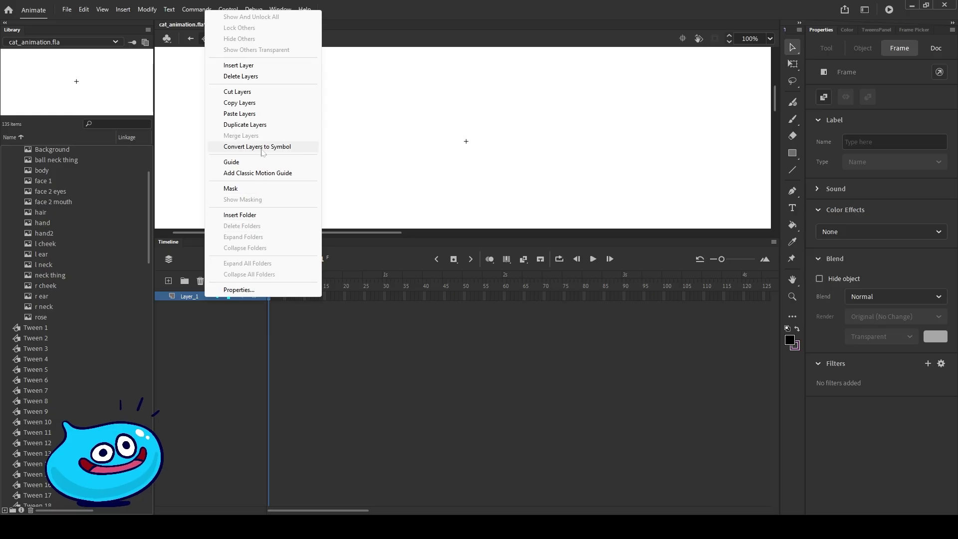
left_click(260, 116)
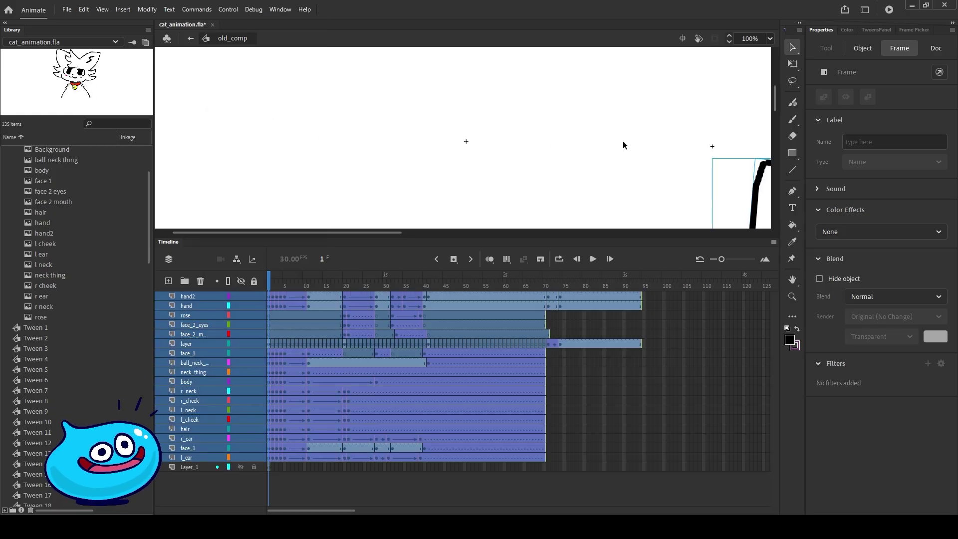
key("ctrl+minus")
key("ctrl+minus")
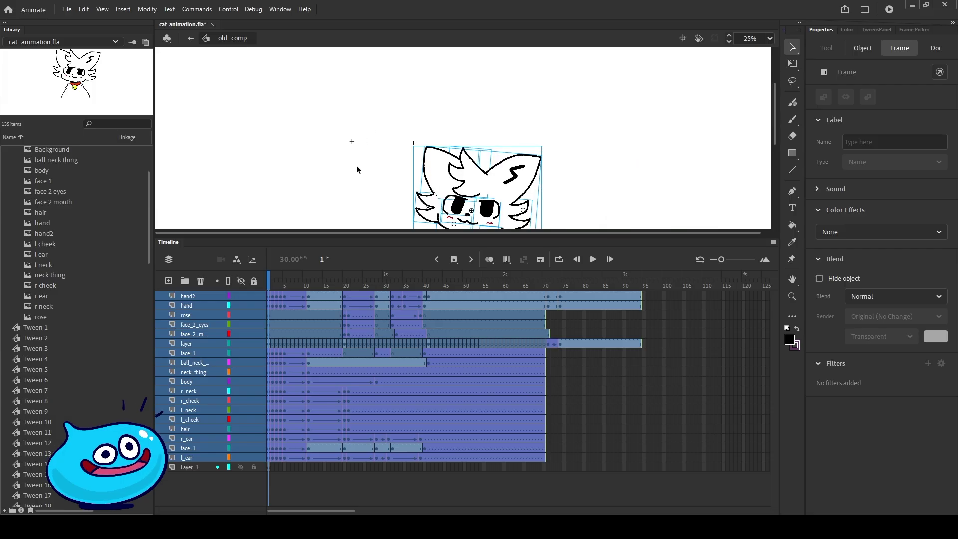
left_click_drag(327, 278, 253, 274)
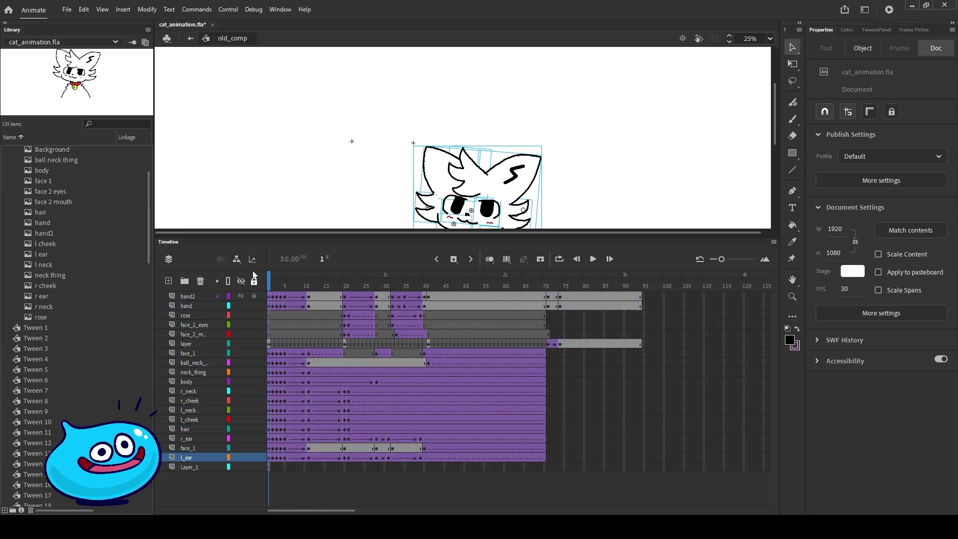
- Return to Scene 1, add a new layer above hand2 and place the old_comp symbol on the stage
left_click(191, 40)
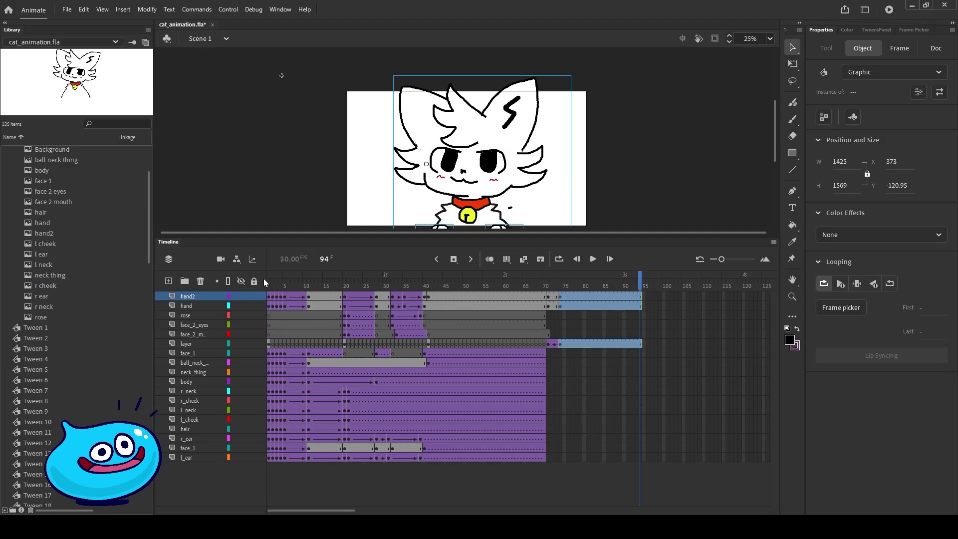
left_click(169, 281)
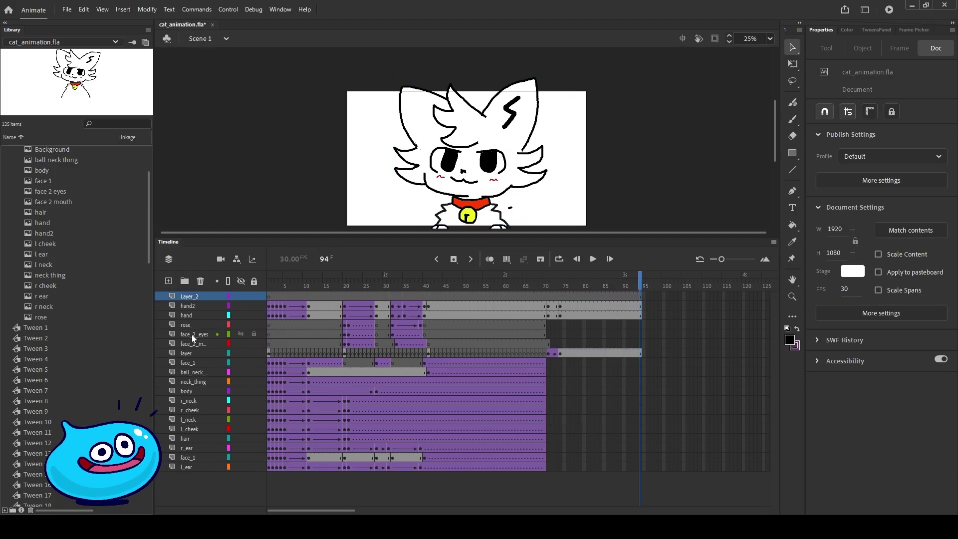
left_click_drag(151, 237, 150, 210)
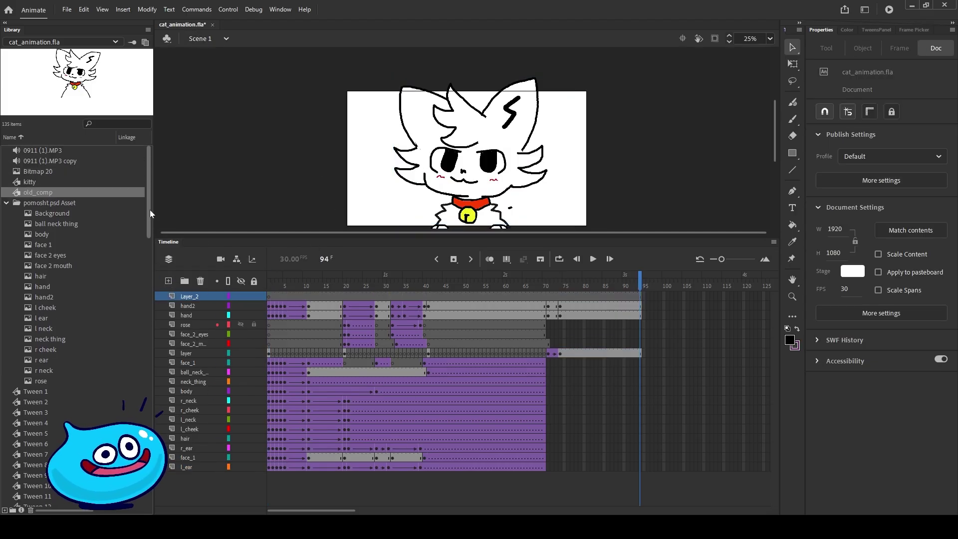
left_click_drag(17, 193, 237, 155)
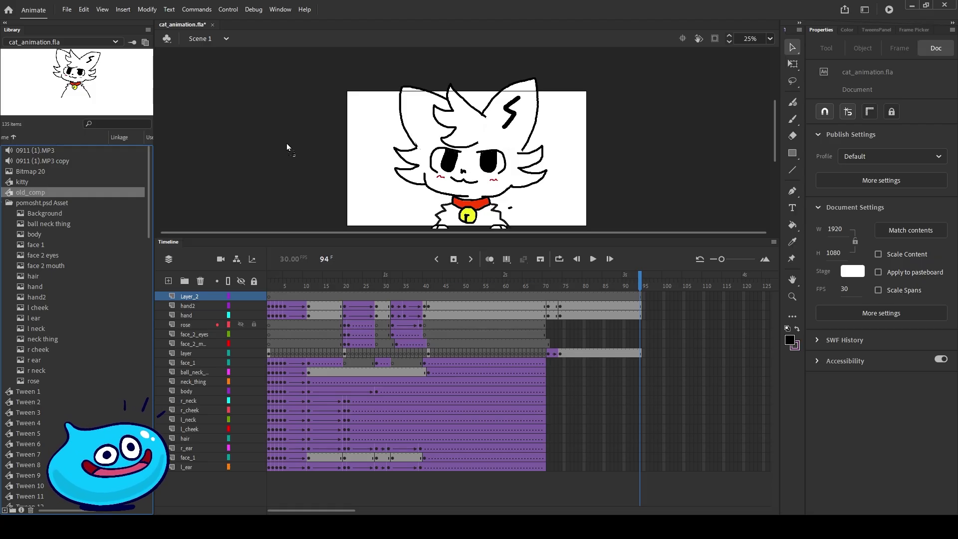
left_click_drag(286, 143, 517, 142)
- Delete the original layers from hand2 down to l_ear in Scene 1, keeping only the new layer
left_click(193, 305)
left_click(193, 467, "shift")
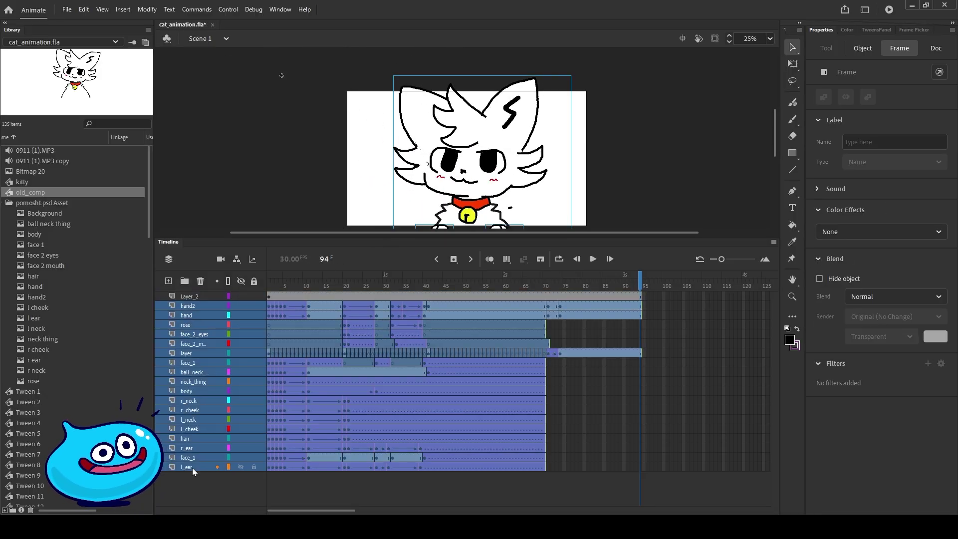
left_click(200, 281)
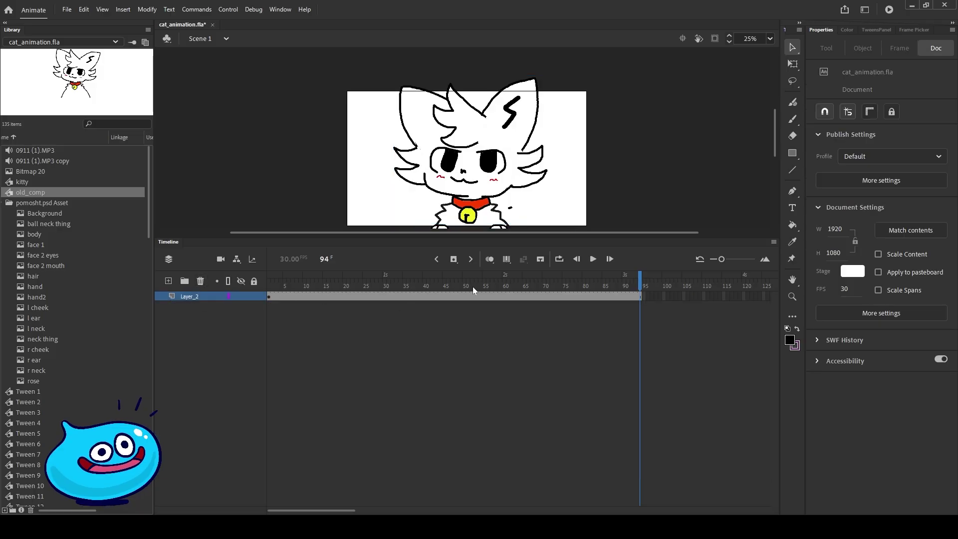
- Scrub Scene 1 to frame 89 and open the old_comp instance on the stage to inspect its layers
left_click_drag(473, 287, 620, 287)
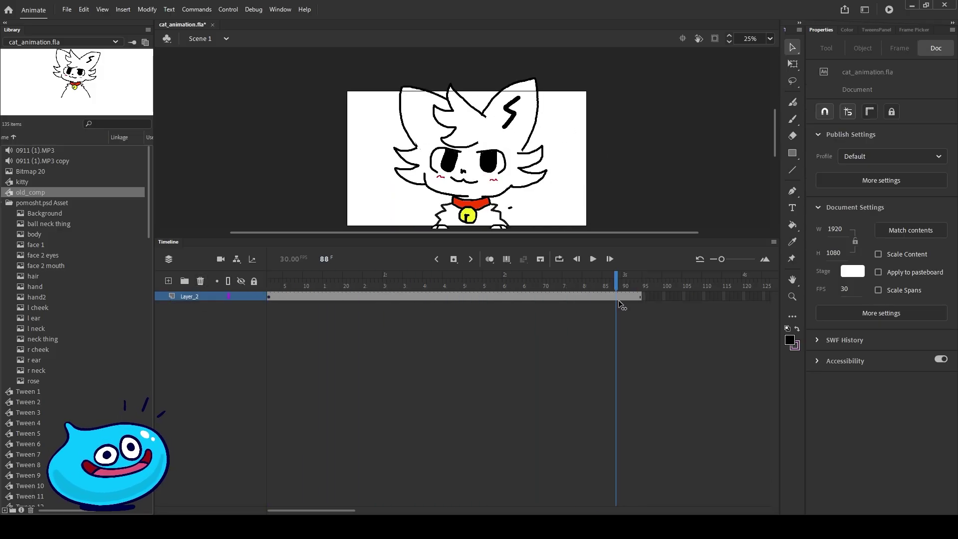
double_click(510, 186)
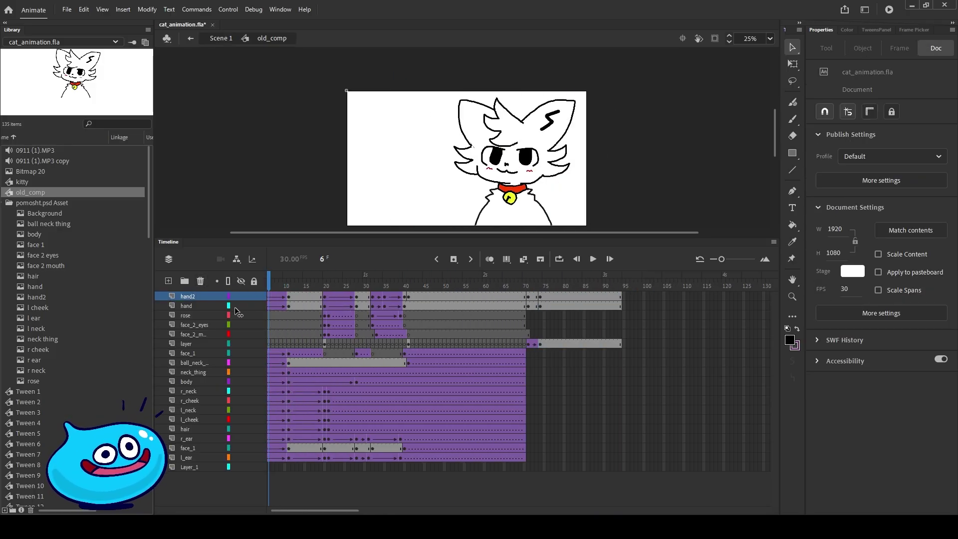
- Return to Scene 1 and reposition the old_comp instance at about X 164, Y 52
left_click_drag(235, 308, 399, 304)
left_click(221, 38)
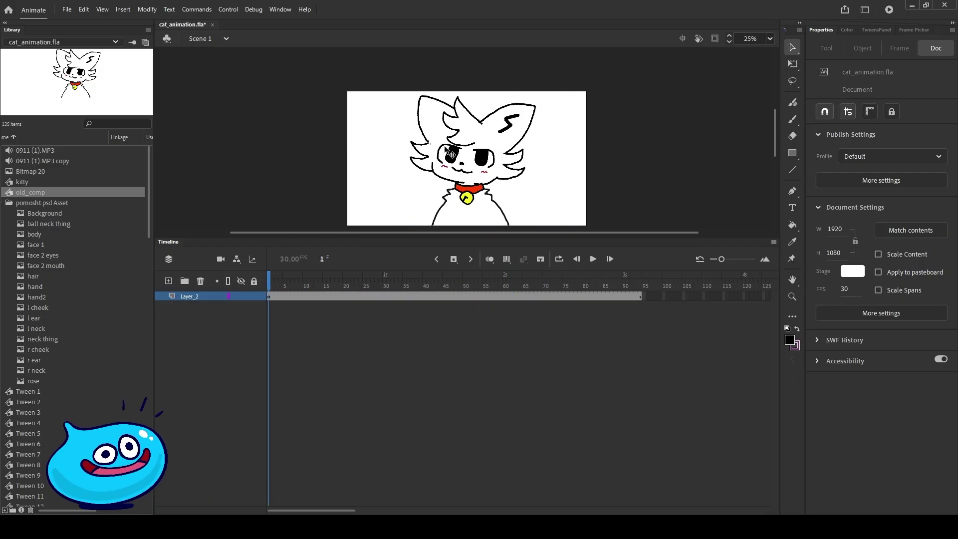
left_click_drag(451, 153, 586, 158)
key("ctrl+z")
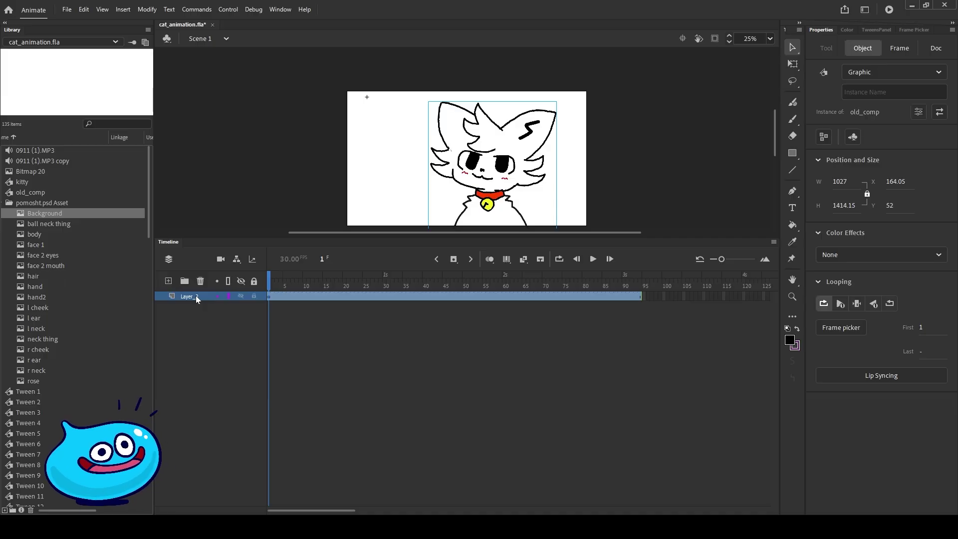
- Set Layer_2's visibility to 25% opacity in its layer properties
right_click(196, 298)
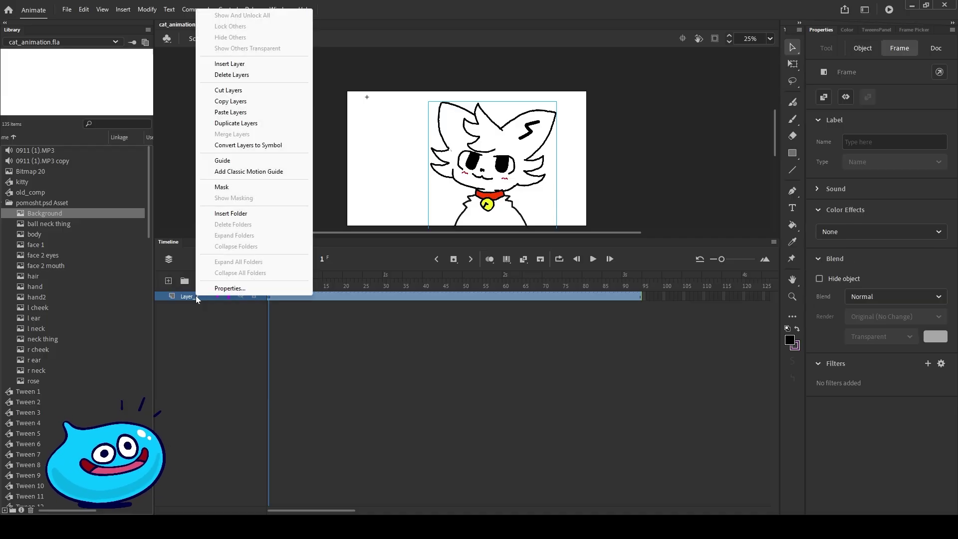
left_click(229, 289)
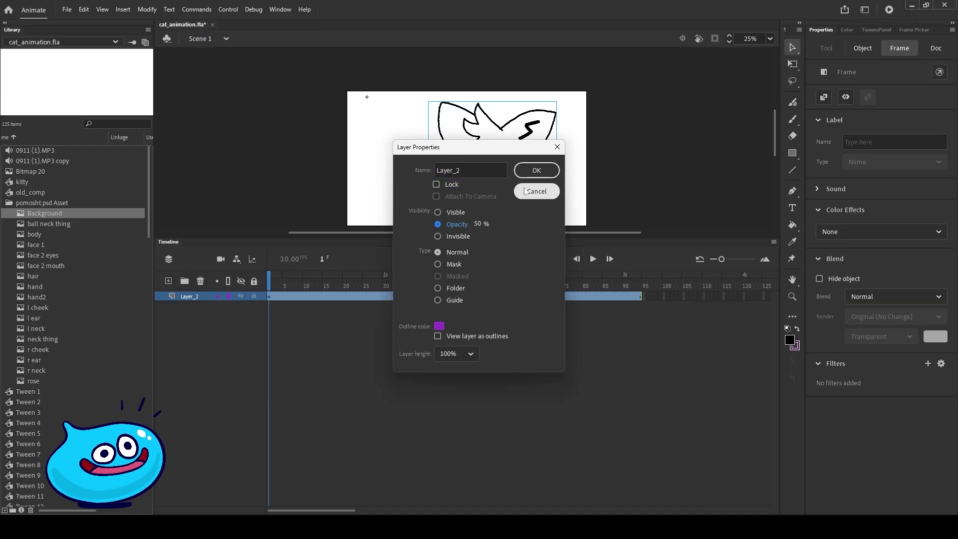
left_click(553, 174)
right_click(214, 298)
left_click(238, 290)
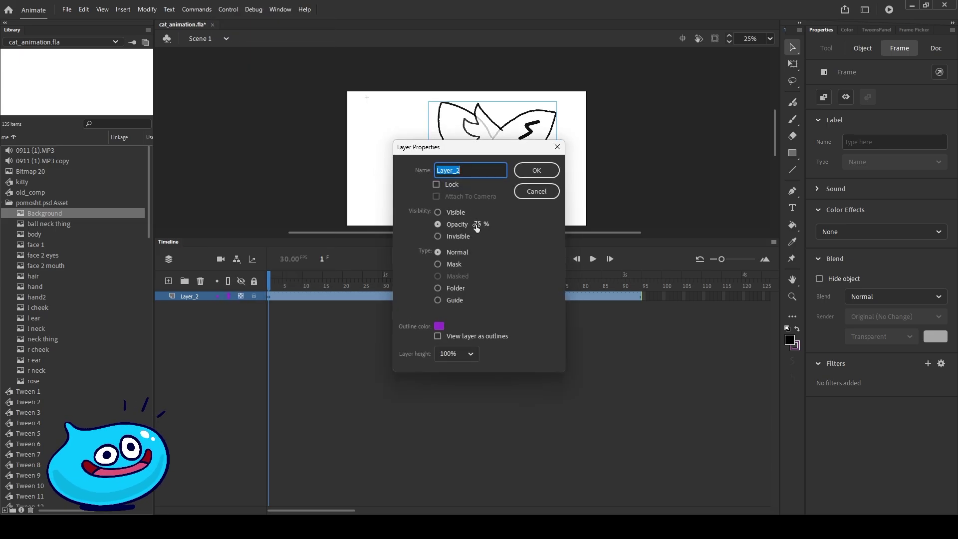
left_click(531, 175)
left_click(246, 322)
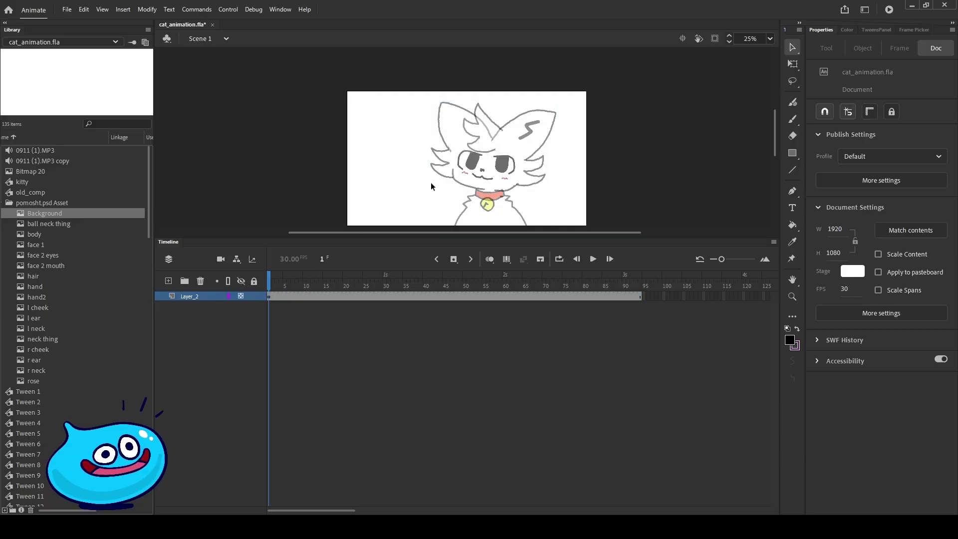
- Lock Layer_2, add a new layer above it, and place the library's body bitmap there over the faded cat
left_click(169, 281)
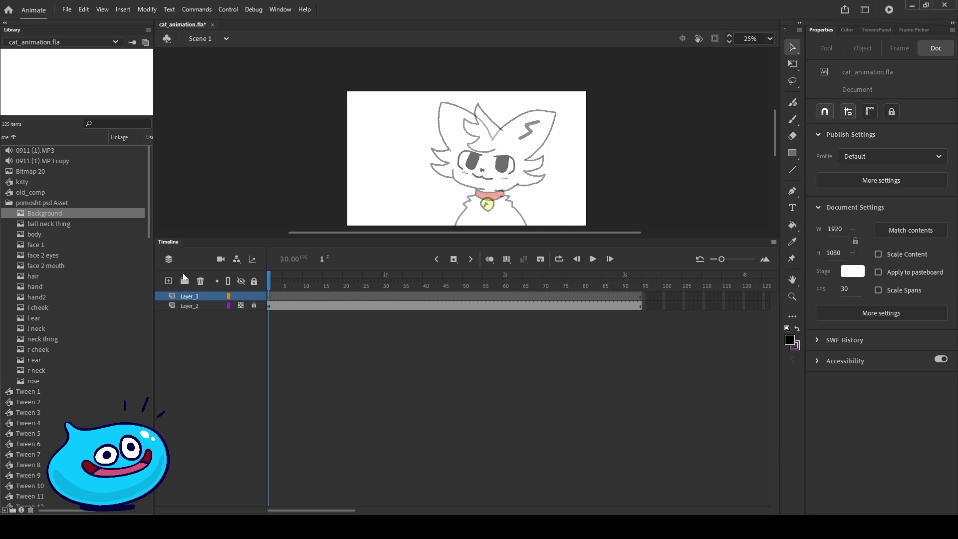
left_click_drag(292, 237, 320, 302)
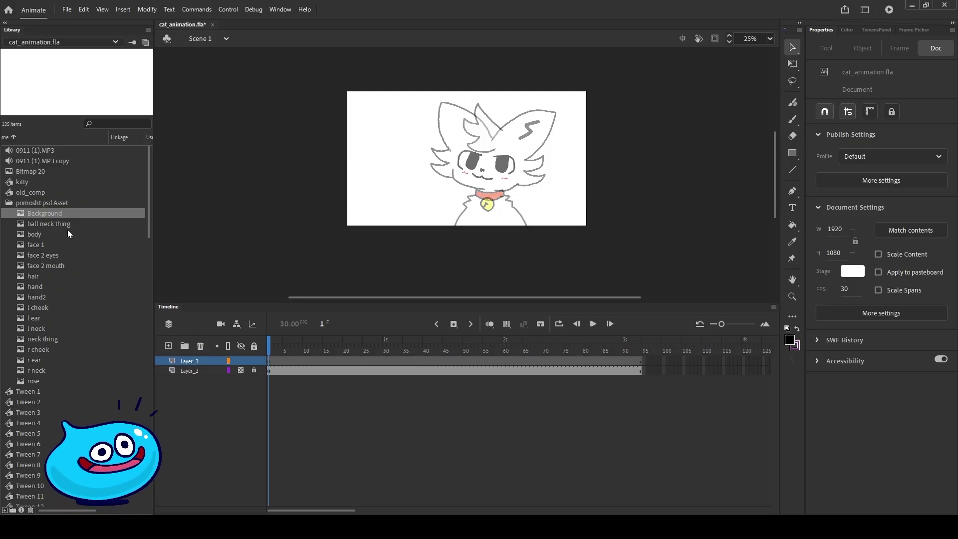
left_click(47, 234)
left_click(38, 245)
left_click(37, 255)
left_click(38, 265)
left_click(36, 276)
left_click(23, 223)
left_click(25, 234)
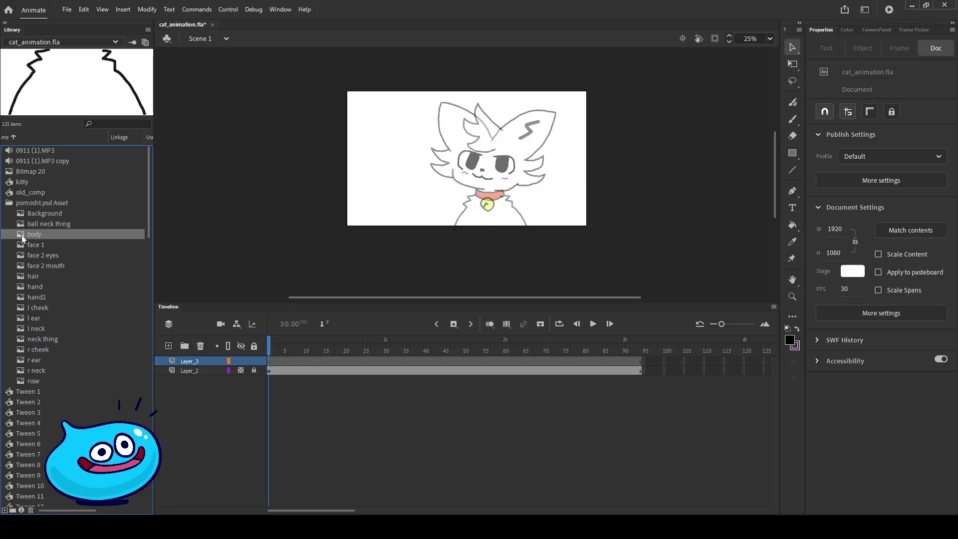
left_click_drag(23, 238, 470, 205)
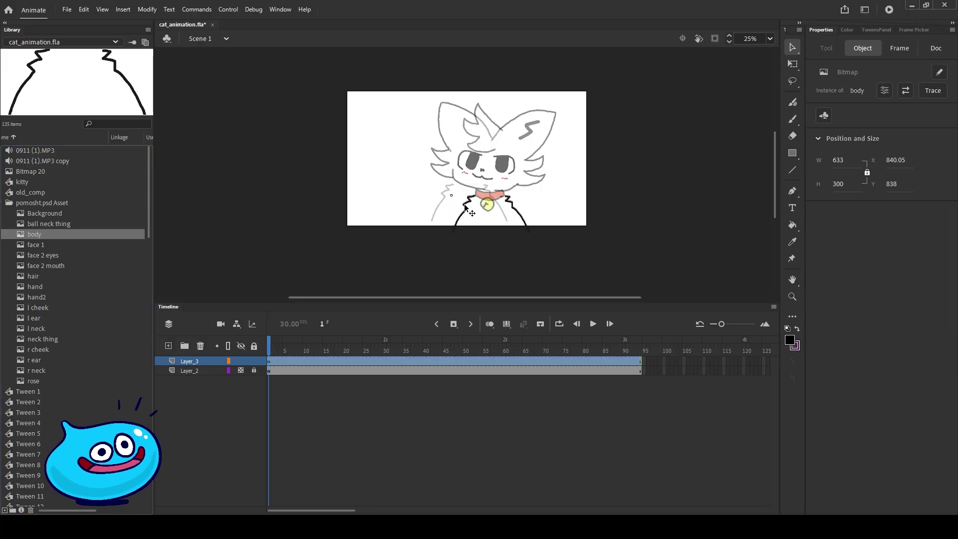
left_click_drag(464, 206, 521, 151)
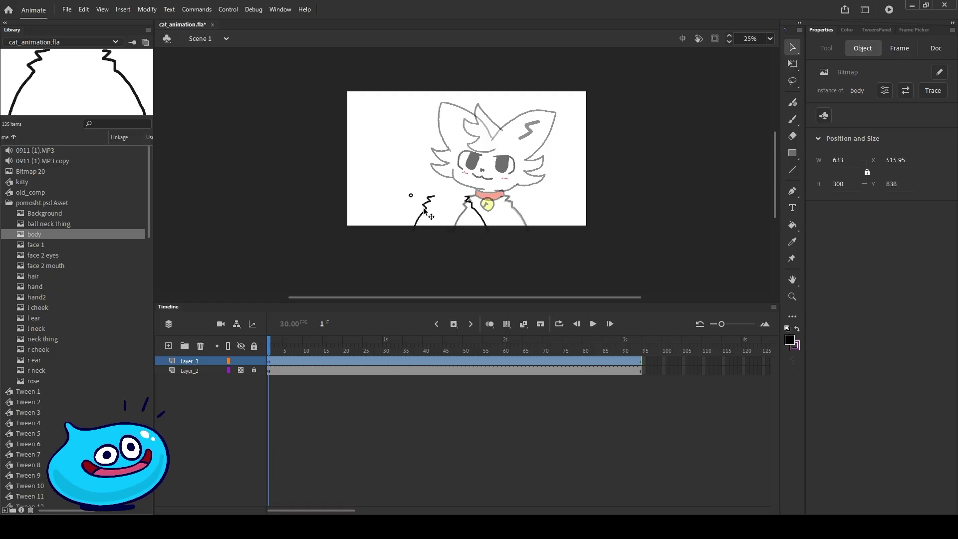
left_click_drag(544, 249, 384, 289)
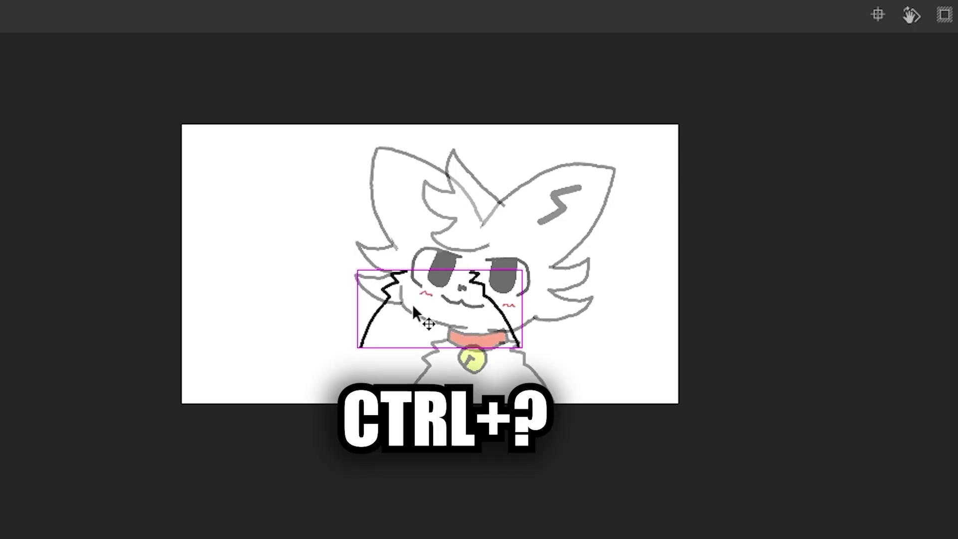
- Turn off all snapping options and align the body bitmap with the faded cat at about X 836, Y 830
key("ctrl+slash")
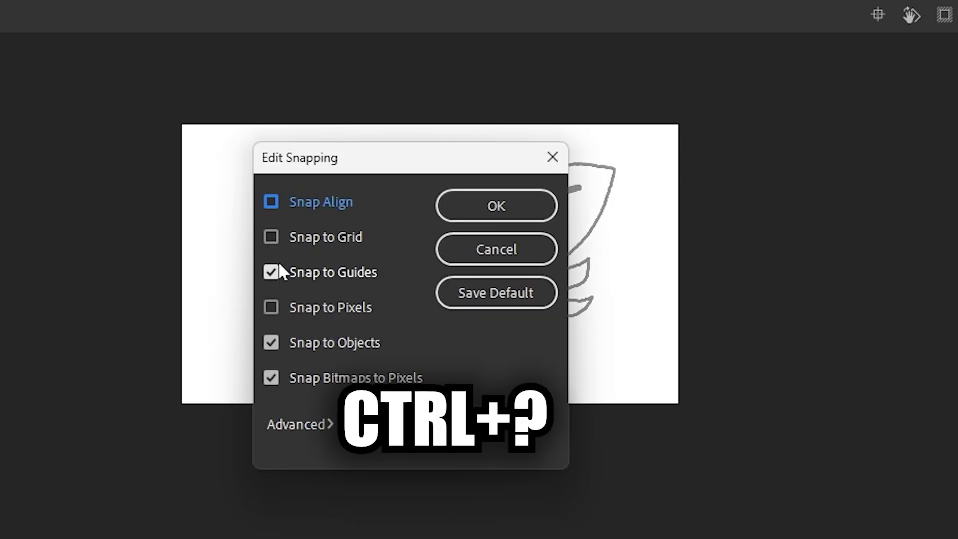
left_click(272, 272)
left_click(274, 343)
left_click(273, 377)
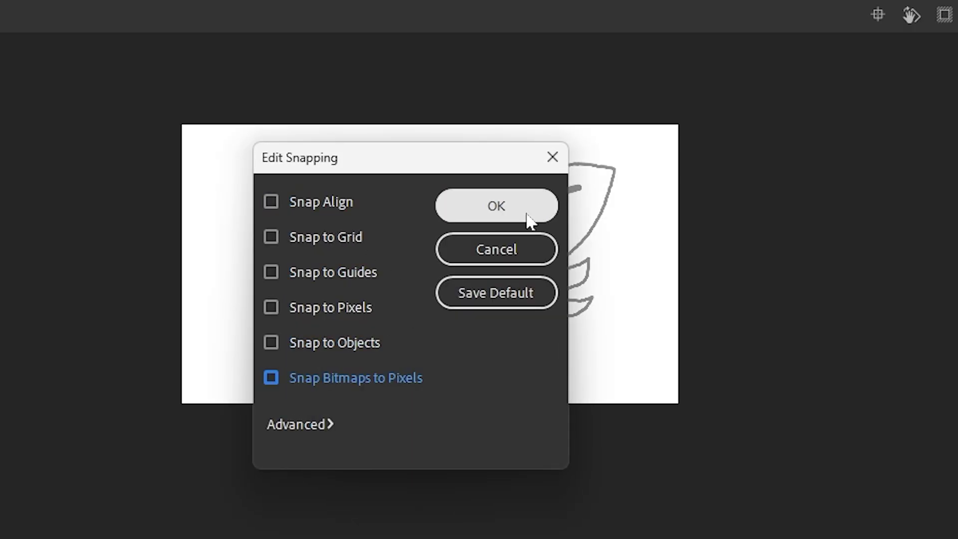
left_click(526, 209)
left_click_drag(513, 325, 544, 390)
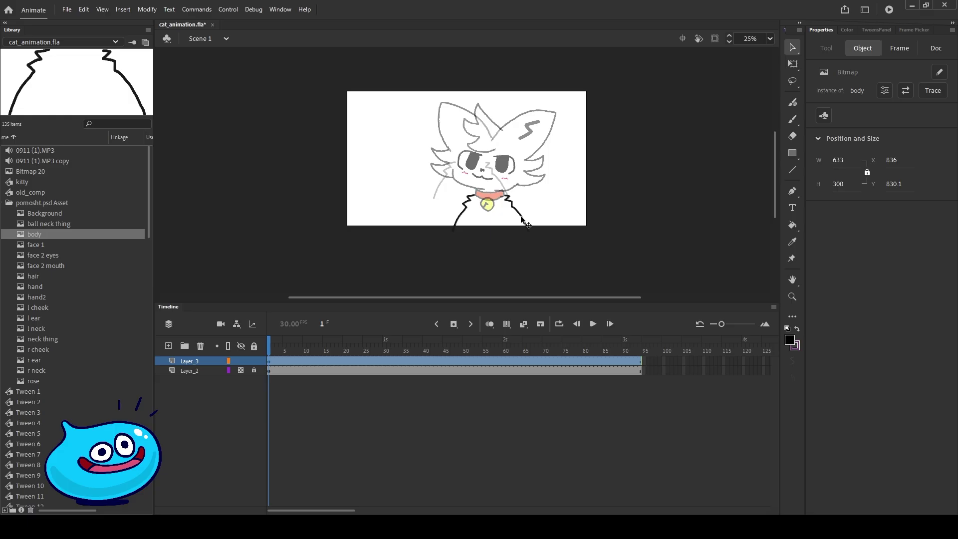
- Place the face 1, ball neck thing and hair bitmaps from the library over the matching parts of the faded cat
left_click(60, 245)
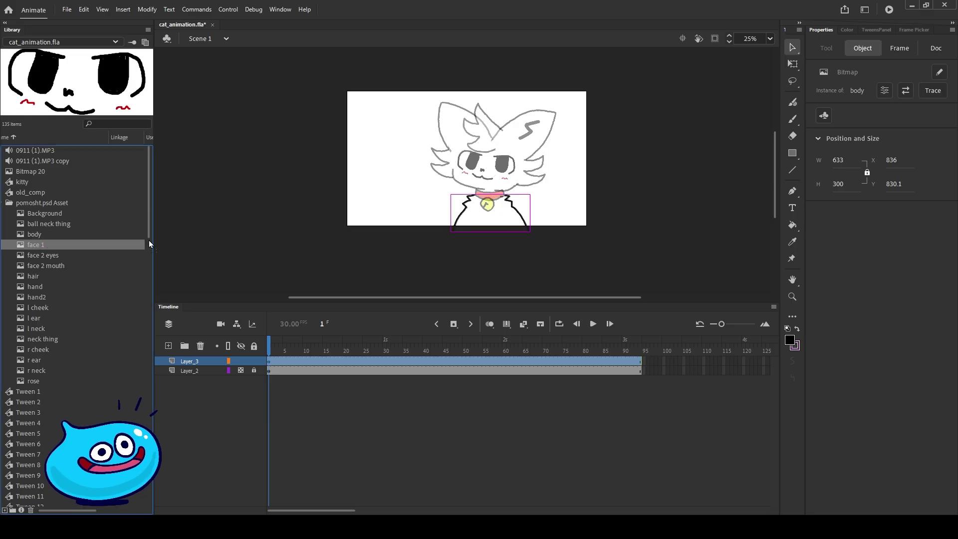
left_click_drag(476, 168, 477, 168)
left_click(54, 255)
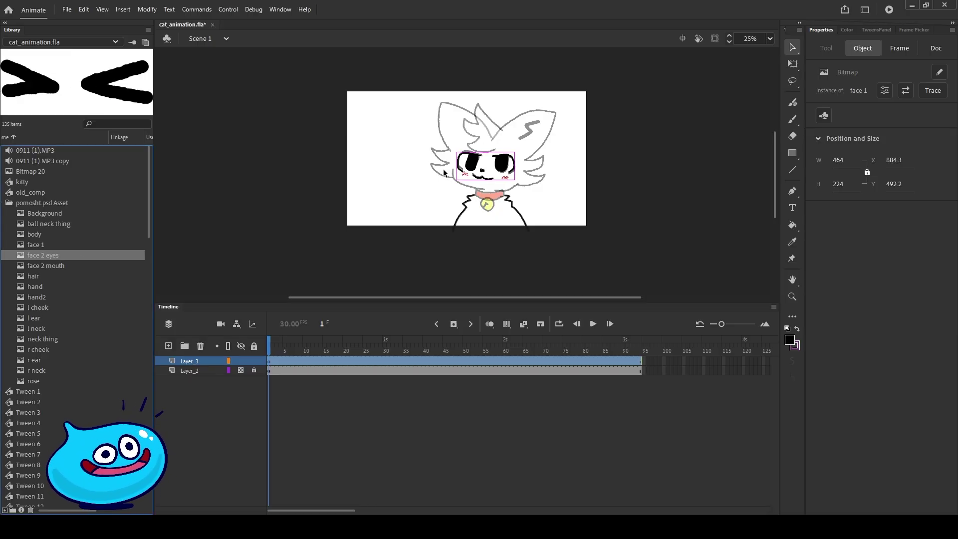
left_click_drag(25, 222, 487, 204)
left_click(25, 276)
- Place the hand, hand2, l cheek and l ear bitmaps, matching the cheek and ear to the faded cat
left_click(31, 285)
left_click_drag(31, 286, 428, 254)
left_click_drag(560, 243, 546, 256)
left_click_drag(28, 307, 441, 162)
left_click_drag(25, 318, 460, 125)
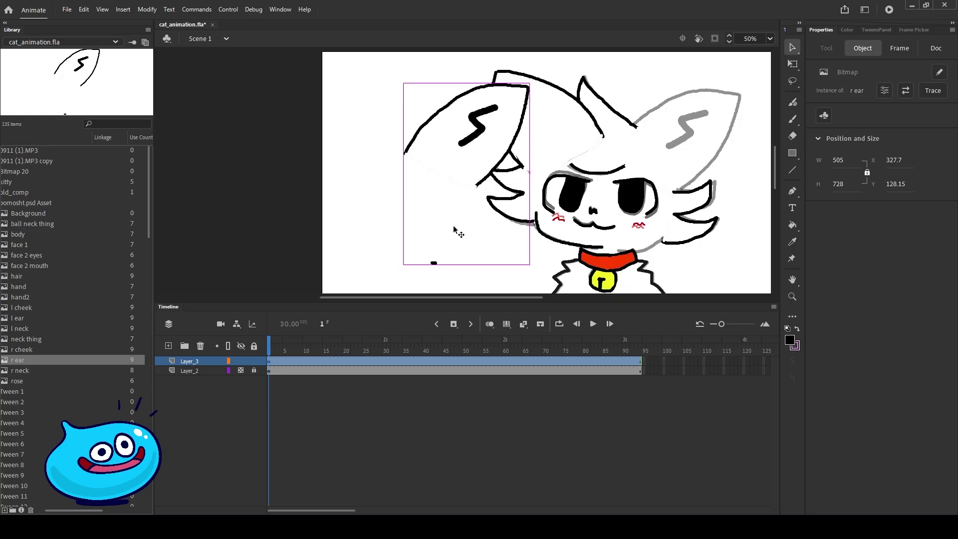
- Move the r ear bitmap to an empty area of the stage and break it apart into an editable shape
left_click_drag(494, 165, 422, 135)
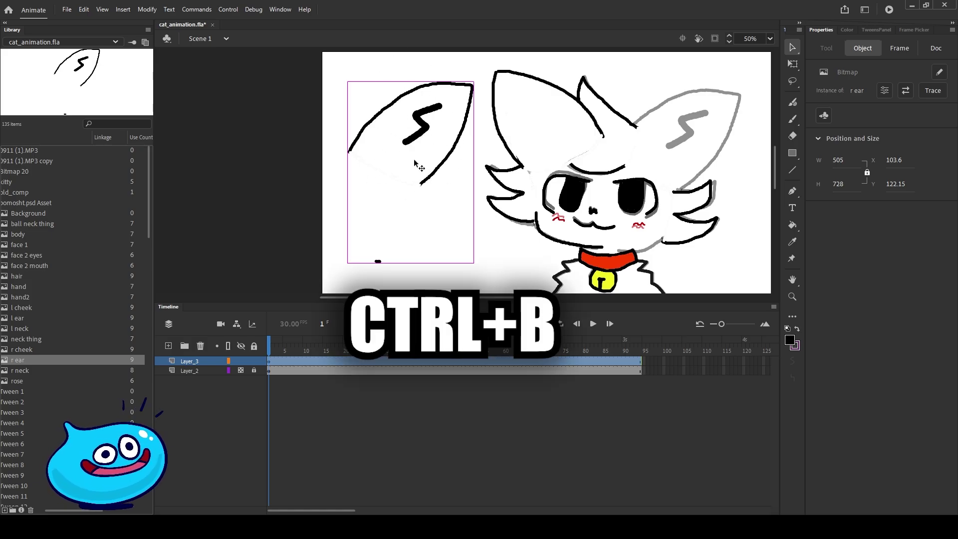
key("ctrl+b")
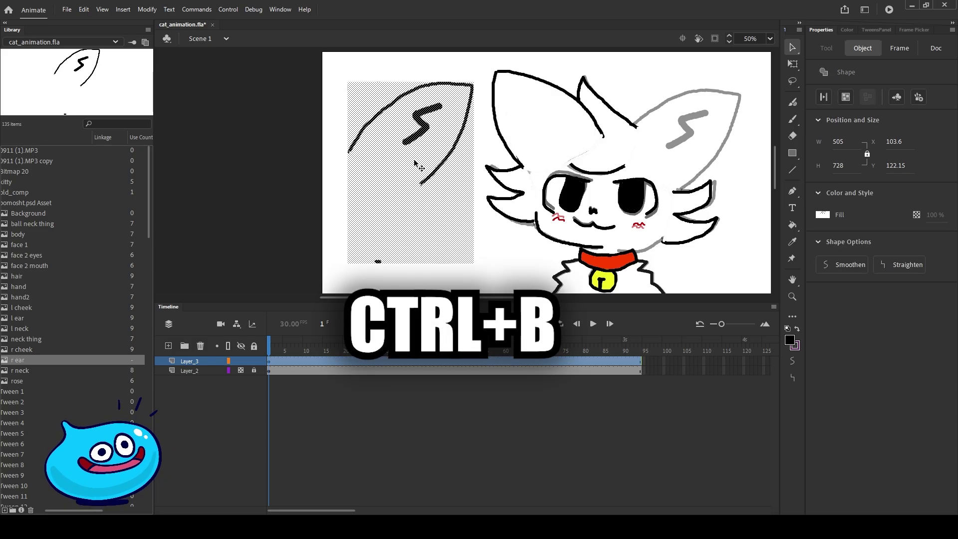
left_click(487, 245)
left_click(434, 124)
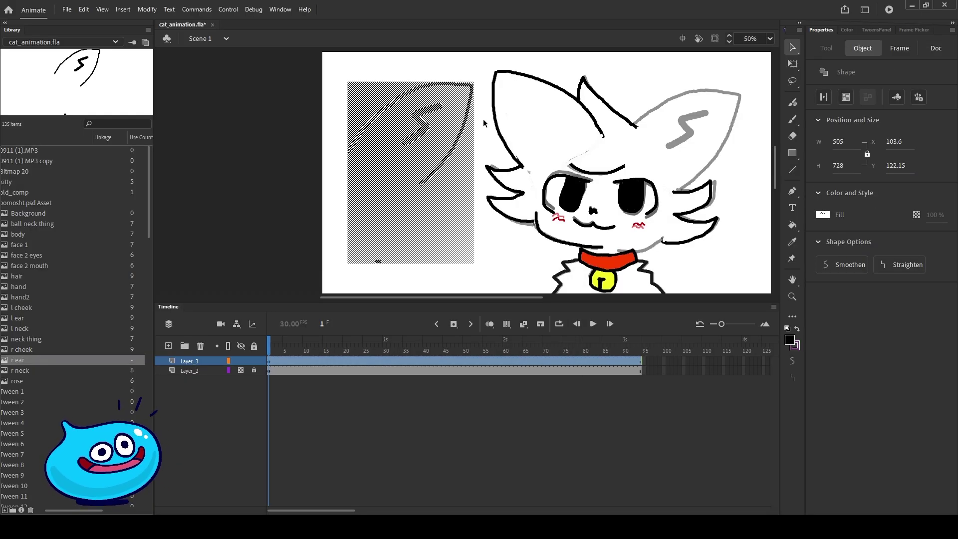
left_click(793, 344)
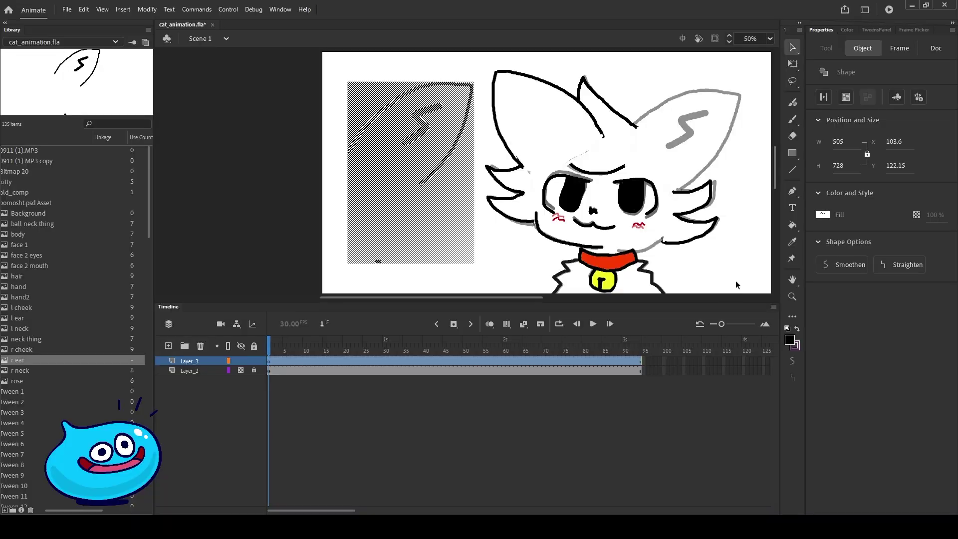
left_click(736, 280)
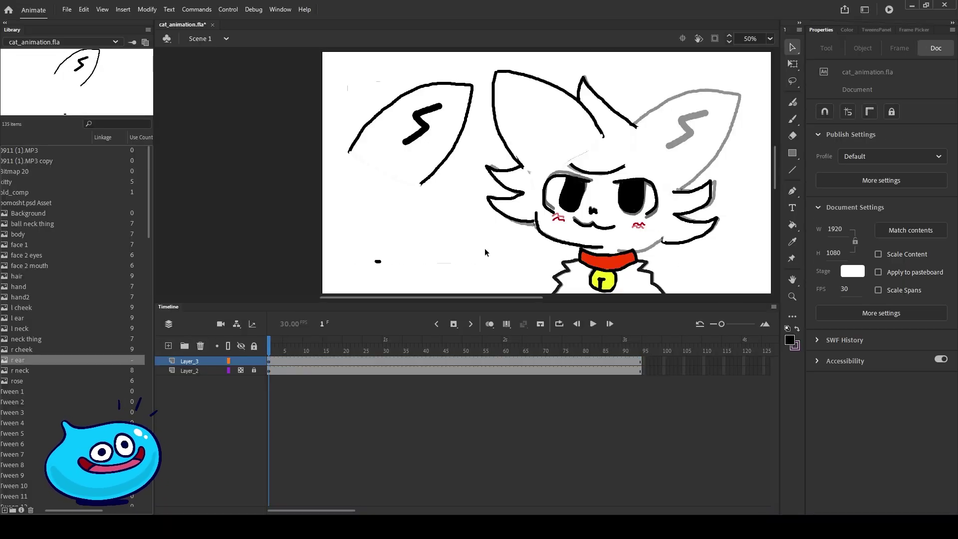
- Delete the lower part of the broken-apart ear shape, including the small stray mark
left_click(416, 129)
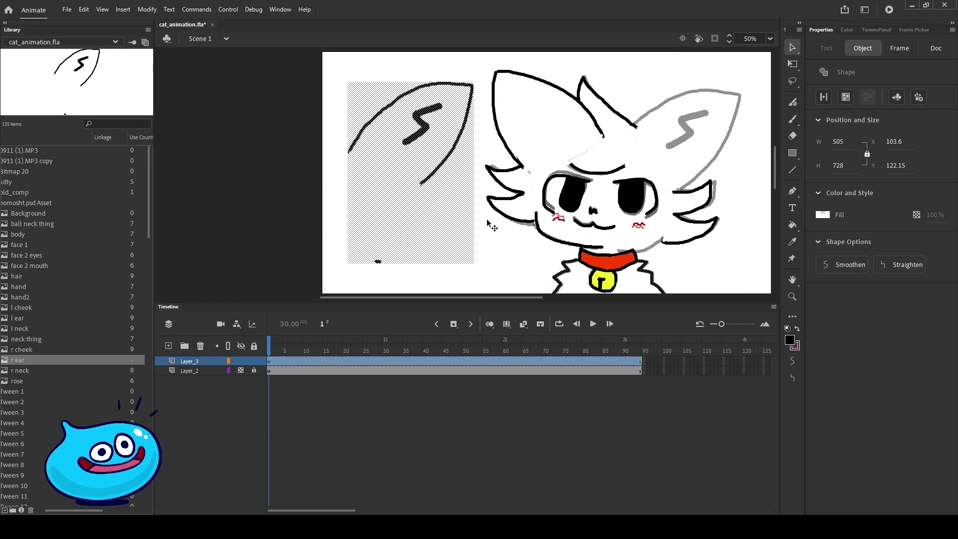
left_click_drag(482, 193, 332, 276)
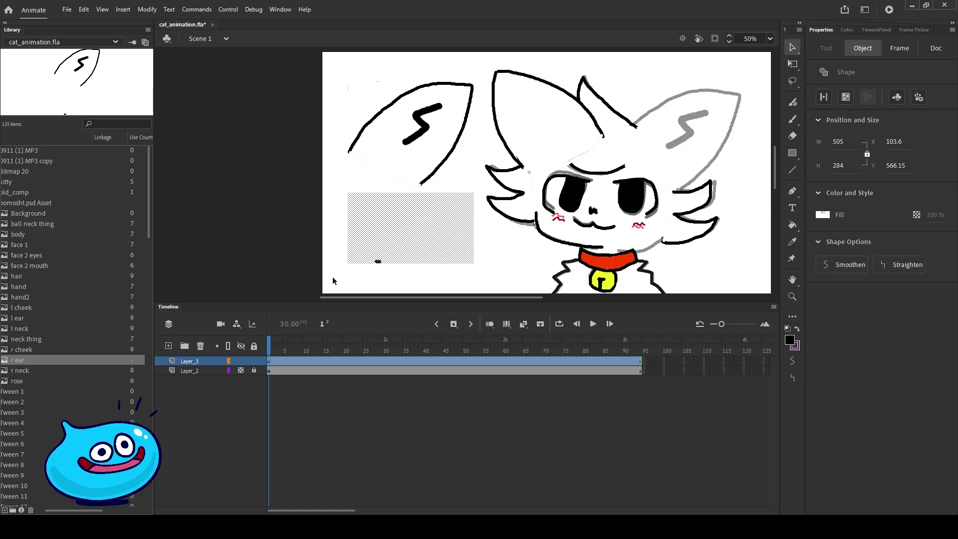
key("Delete")
- Group the trimmed ear shape and move it over the faded cat's marked ear at about X 1172, Y 126
double_click(440, 119)
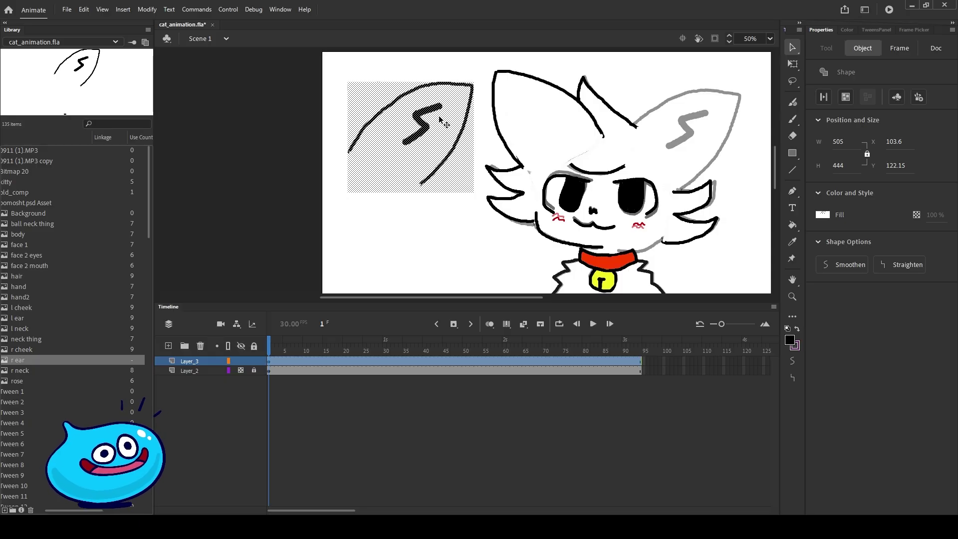
key("ctrl+g")
left_click(437, 249)
left_click_drag(424, 134, 670, 143)
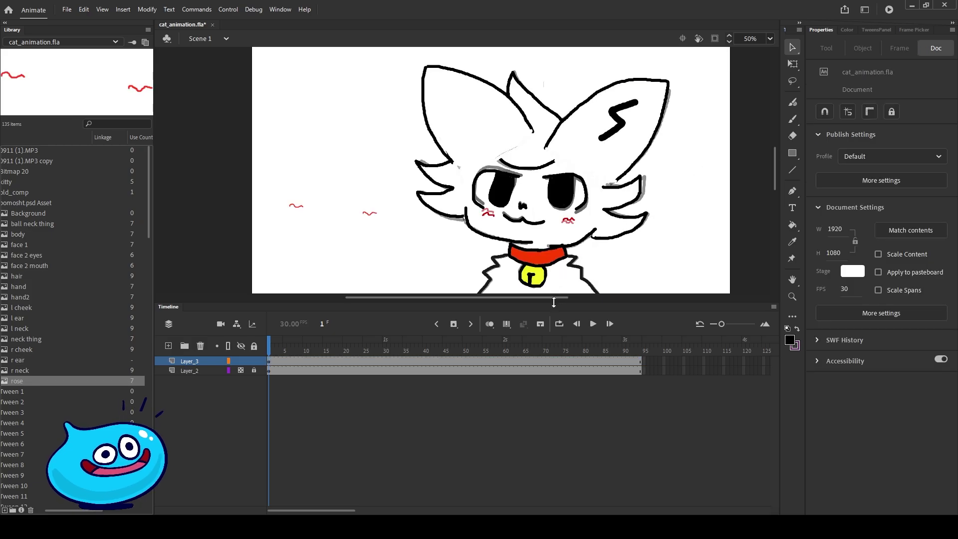
- Rearrange the stacking order so both ears sit behind the hair bitmap, enlarging the stage area first
left_click_drag(553, 302, 555, 318)
left_click(540, 111)
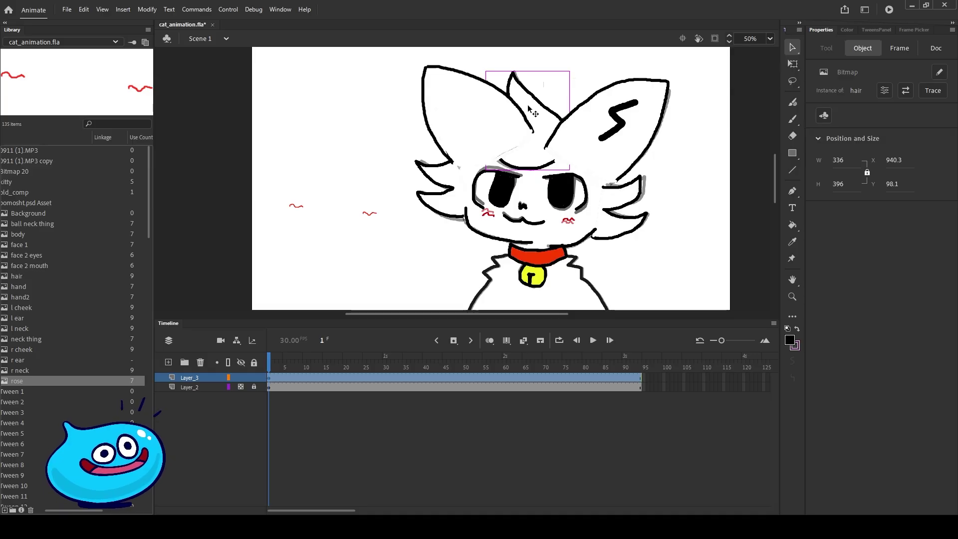
left_click(532, 110)
left_click(626, 109)
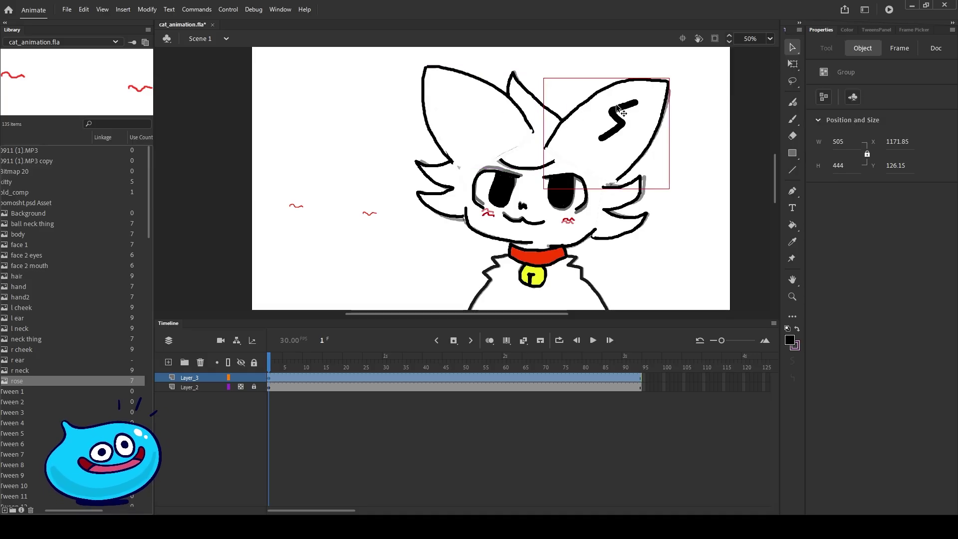
left_click(530, 96)
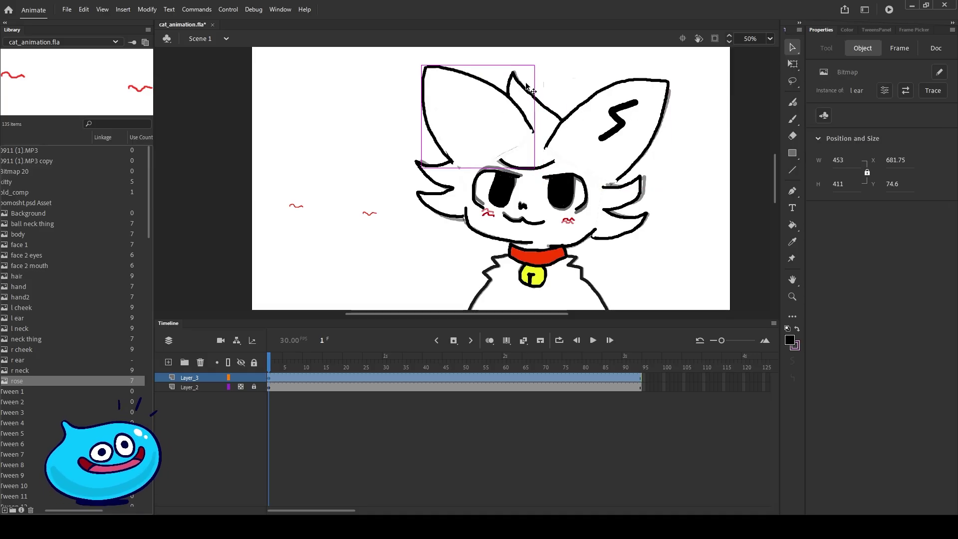
left_click(285, 377)
left_click(269, 367)
left_click(471, 99)
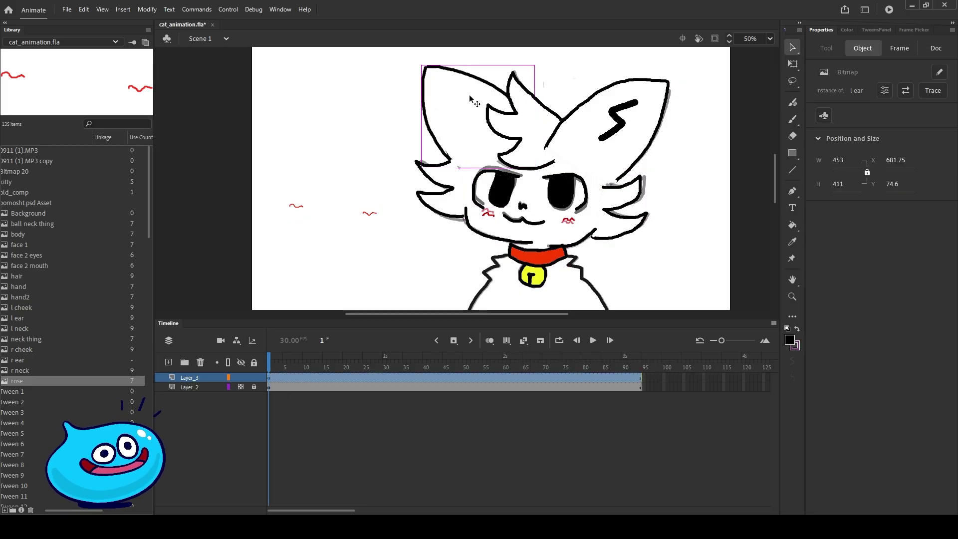
left_click(644, 105)
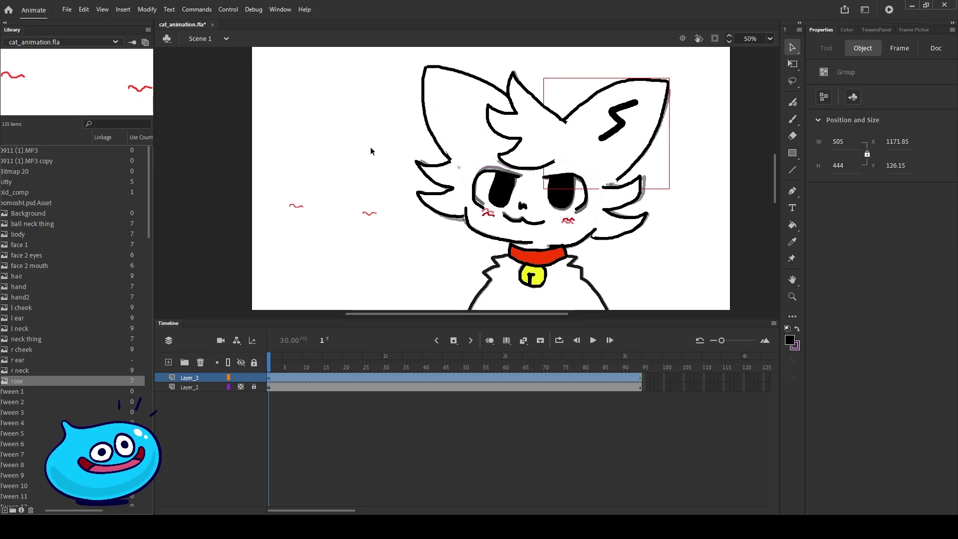
- Delete the spare rose bitmap and move all the cat parts together to about X -200, beside the faded reference
left_click_drag(389, 90, 628, 267)
left_click_drag(389, 176, 257, 252)
key("Delete")
left_click_drag(390, 81, 642, 310)
left_click_drag(599, 198, 392, 196)
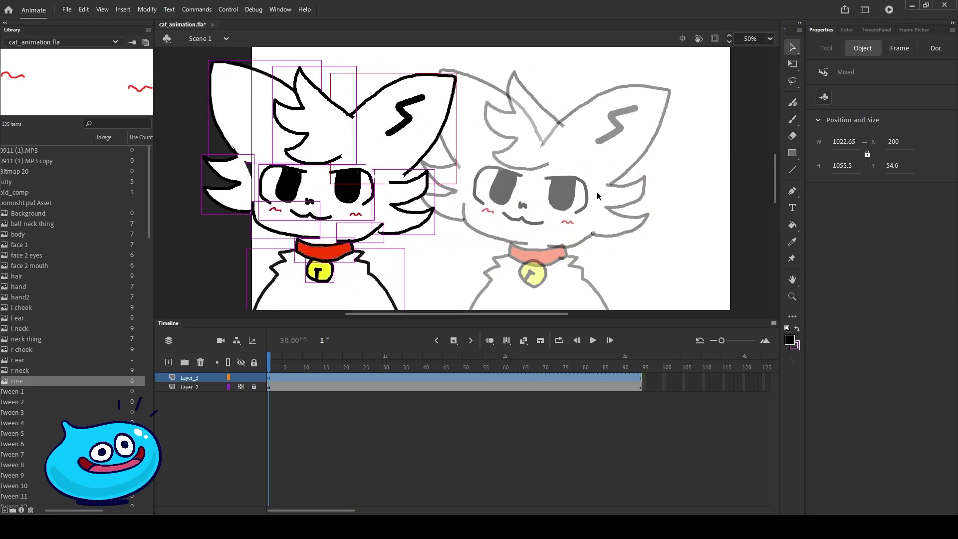
- Unlock Layer_2, show it at full opacity, and move the old_comp instance to about X 428, Y 42
left_click(596, 192)
double_click(172, 388)
left_click(477, 226)
left_click(537, 171)
- Position the r cheek bitmap at about X 494, Y 465, and compare the loose parts with the old_comp instance
left_click(424, 192)
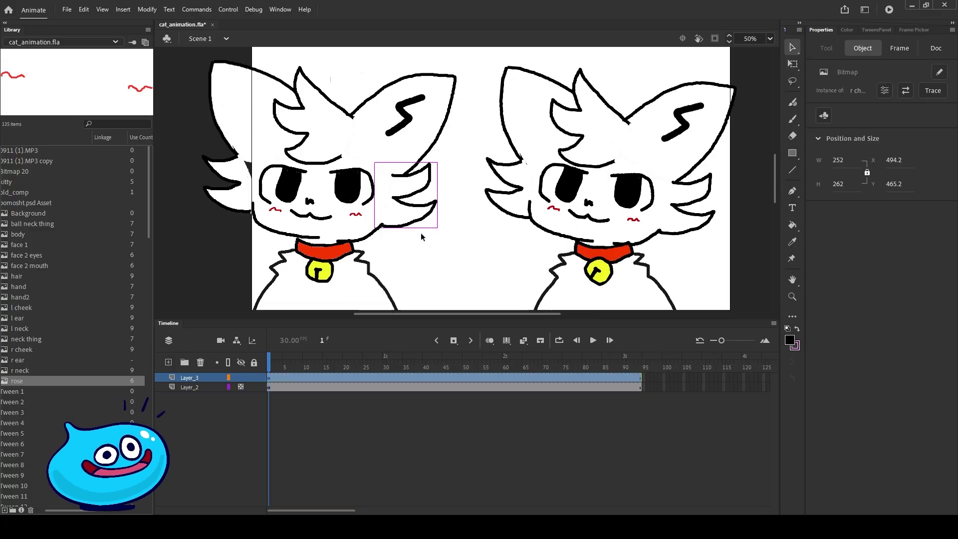
left_click(323, 275)
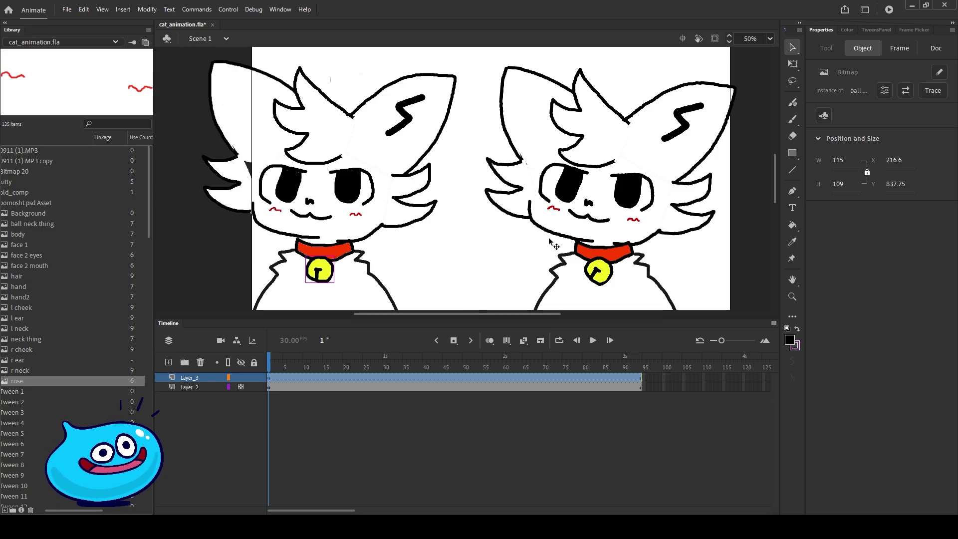
left_click(596, 187)
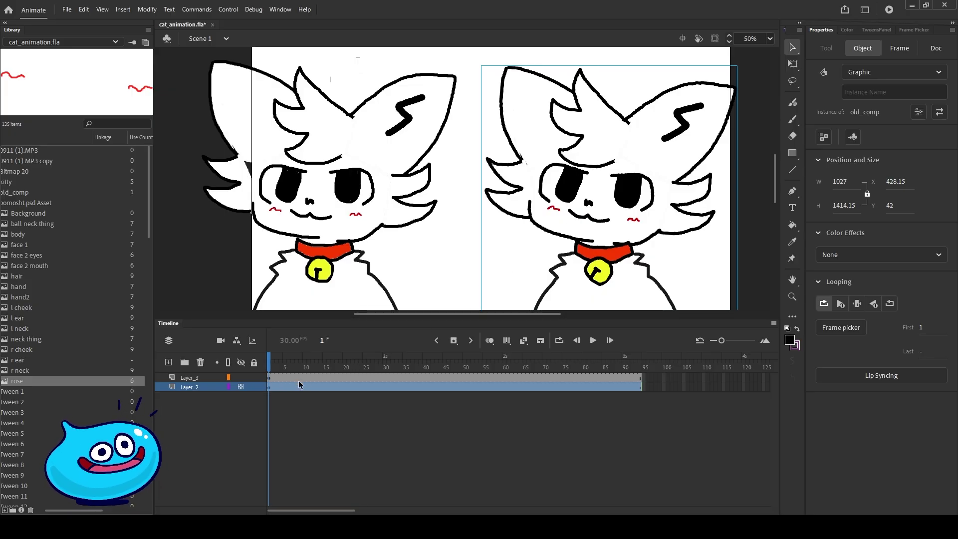
- Hide Layer_2 and move all the assembled cat parts together to the middle of the stage
left_click(241, 387)
left_click_drag(535, 73, 197, 309)
left_click_drag(377, 166, 543, 153)
left_click(693, 172)
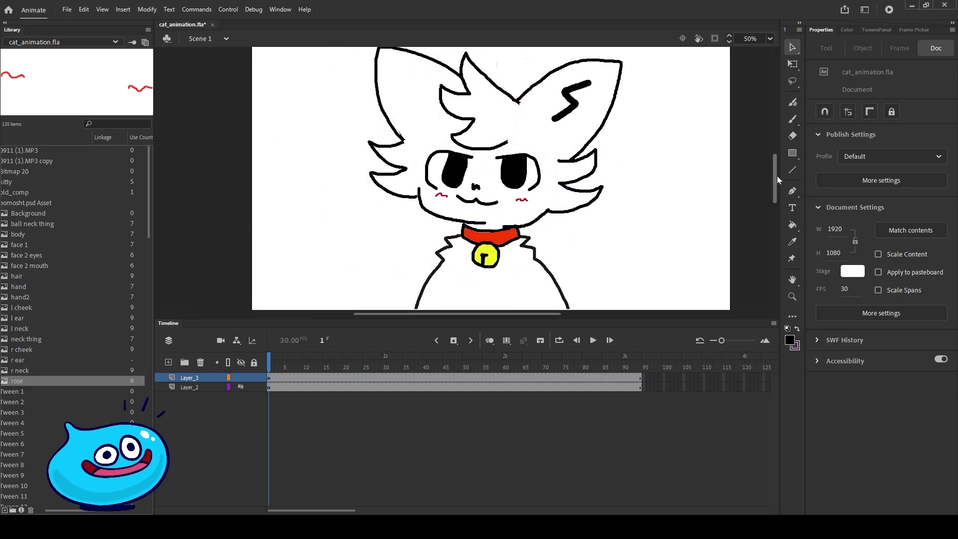
- Move the two hand bitmaps to either side of the cat's body
left_click_drag(777, 175, 774, 196)
left_click_drag(569, 260, 354, 230)
left_click_drag(644, 289, 613, 227)
left_click_drag(774, 198, 779, 179)
- Select the ears, hair, cheek and face individually to check the separate parts of the assembled cat
left_click(595, 118)
left_click(481, 114)
left_click(403, 104)
left_click(401, 190)
left_click(502, 206)
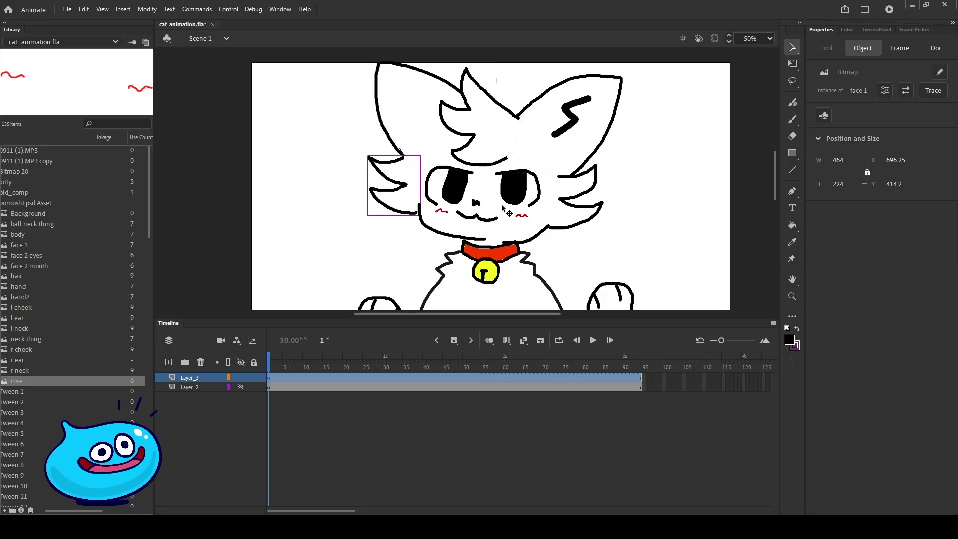
- Convert the hair bitmap to a graphic symbol named hair
left_click(514, 297)
mouse_move(778, 184)
left_mouse_down()
mouse_move(778, 193)
mouse_move(781, 185)
left_mouse_up()
left_click(484, 117)
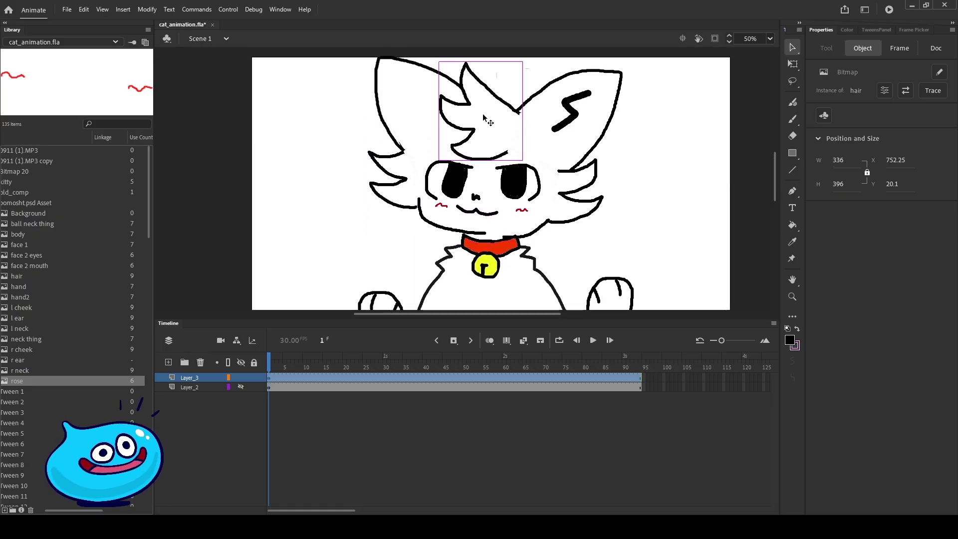
key("F8")
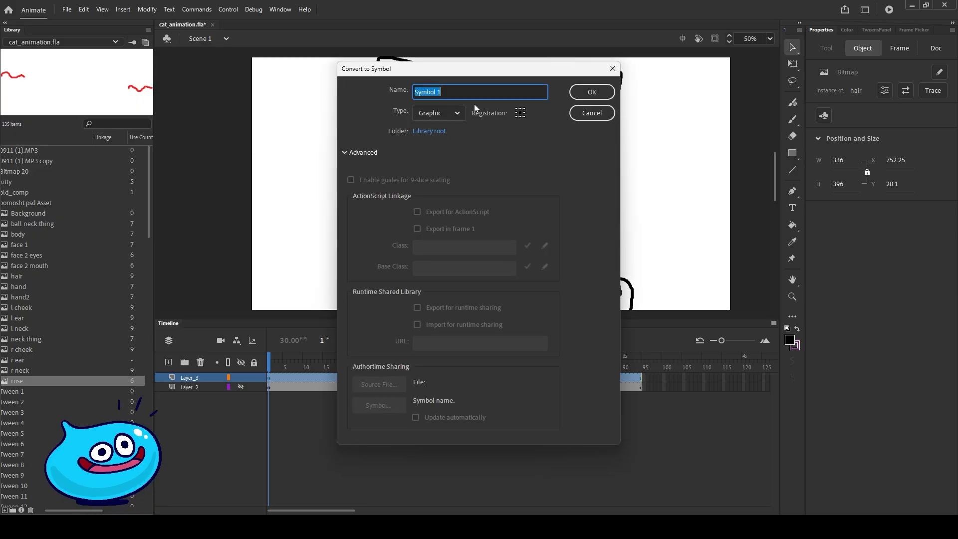
type("h")
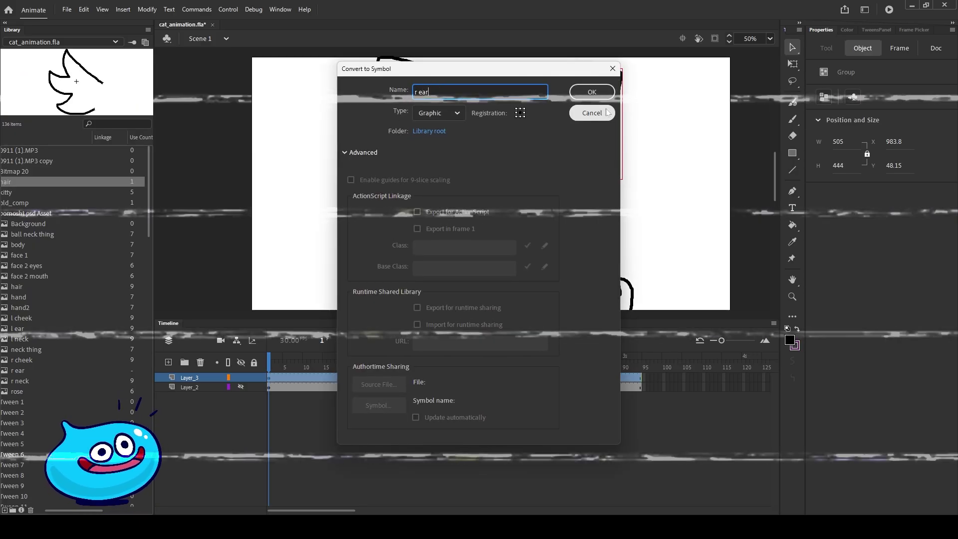
key("Return")
- Convert both ears and both cheeks to graphic symbols named l ear, r ear, l cheek and rcheek
left_click(426, 101)
key("F8")
type("l ear")
key("Return")
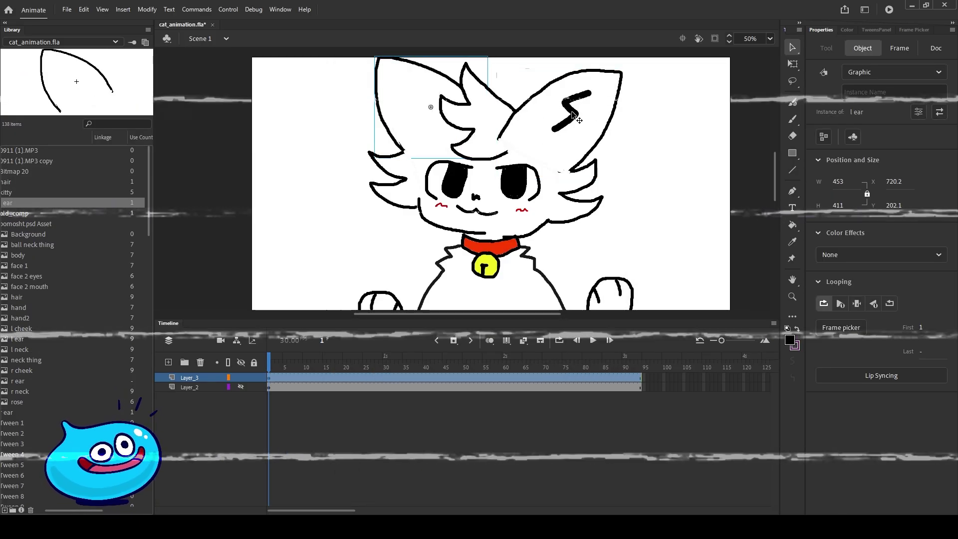
left_click(396, 177)
key("F8")
type("l")
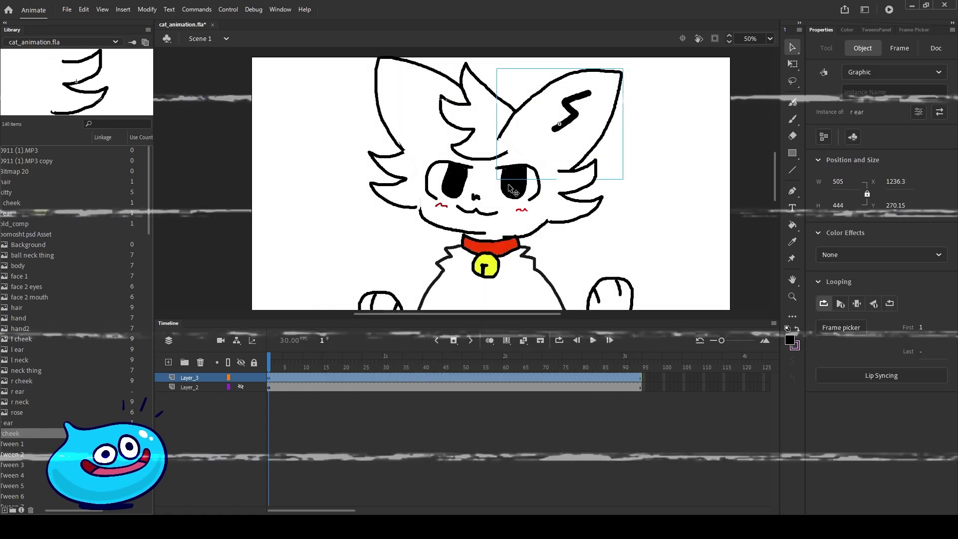
- Convert the face bitmap to a graphic symbol named face
key("F8")
type("faac")
key("BackSpace")
key("BackSpace")
type("ce")
key("Return")
- Convert the neck lines, collar, bell and body to graphic symbols named l neck, r neck, neck thing, ball thing and body
left_click(446, 230)
left_click(20, 413)
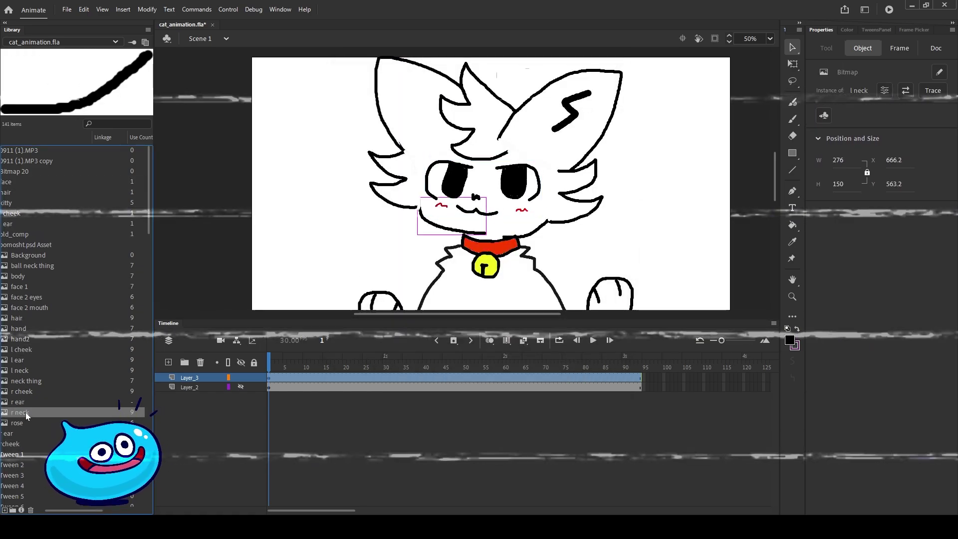
key("F8")
type("l neck")
key("Return")
left_click(510, 248)
key("F8")
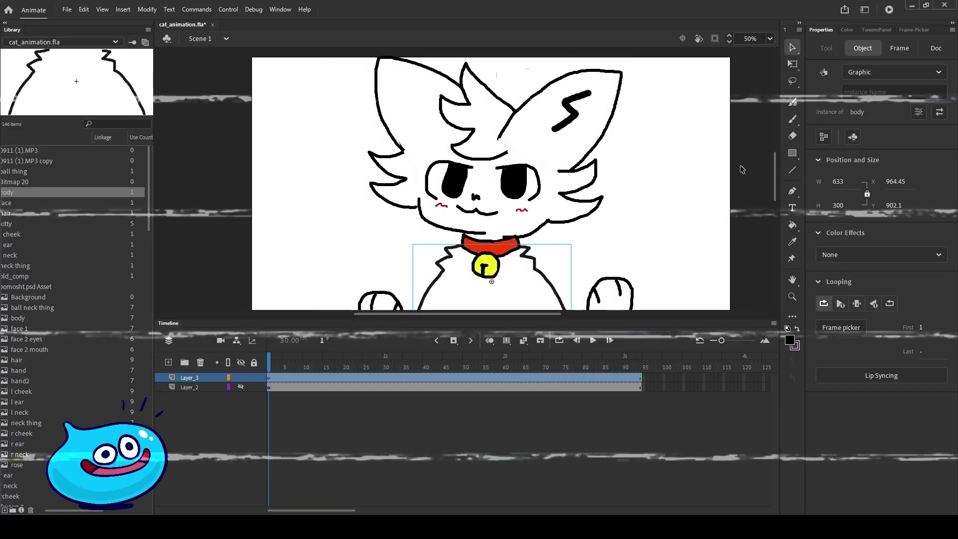
- Convert the two hands to graphic symbols named paw l and paw r
scroll(399, 272, "down", 2)
left_click(399, 272)
key("F8")
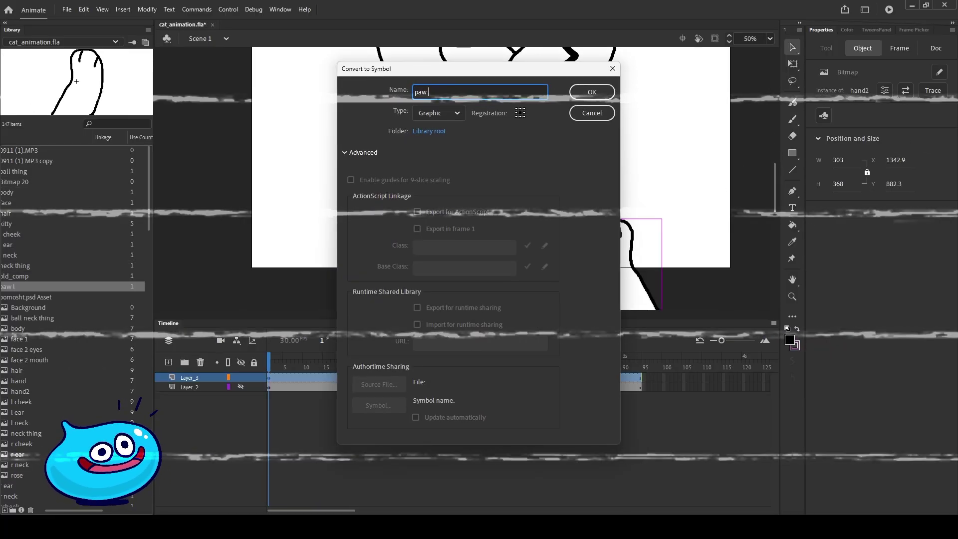
key("Return")
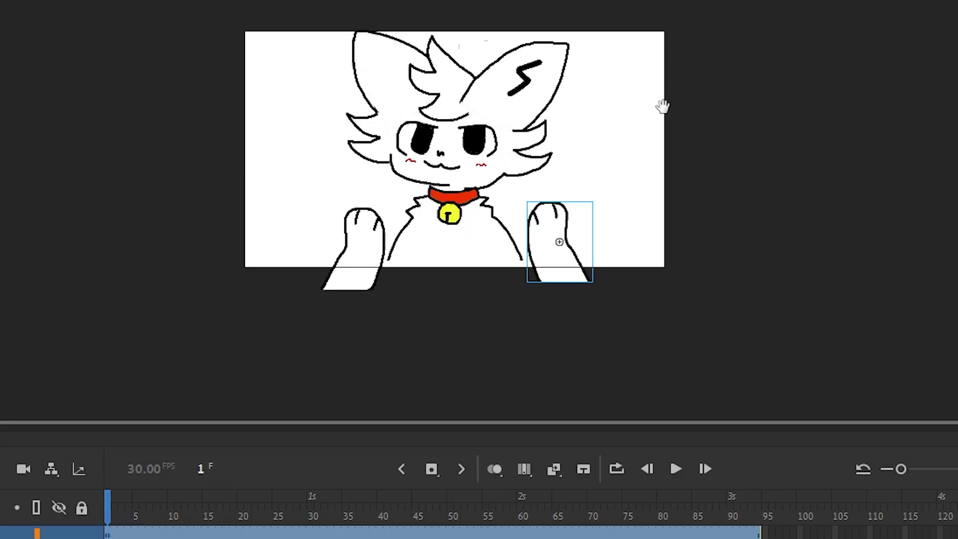
- Check the converted cat parts by selecting them singly and together, and look inside the rcheek symbol before returning to Scene 1
scroll(587, 120, "up", 2)
left_click(535, 126)
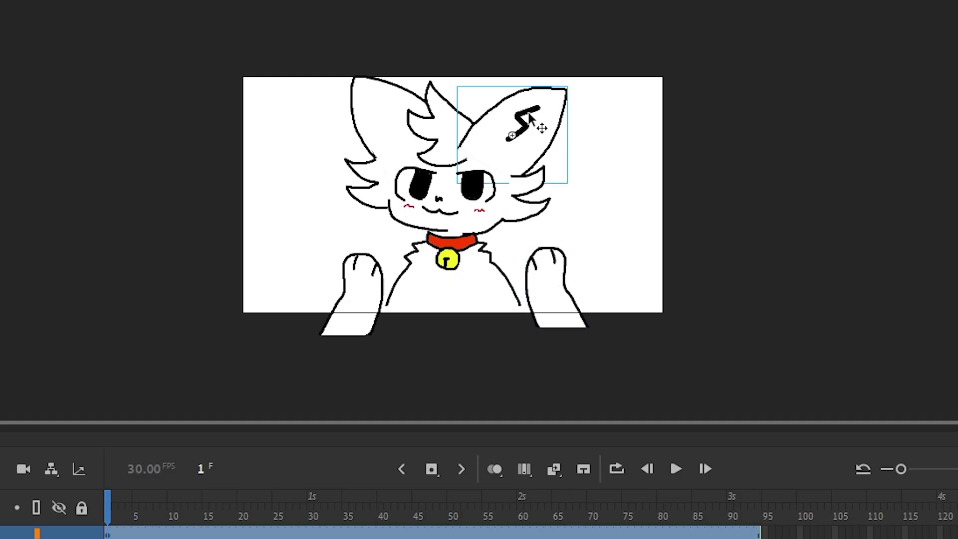
left_click(434, 124)
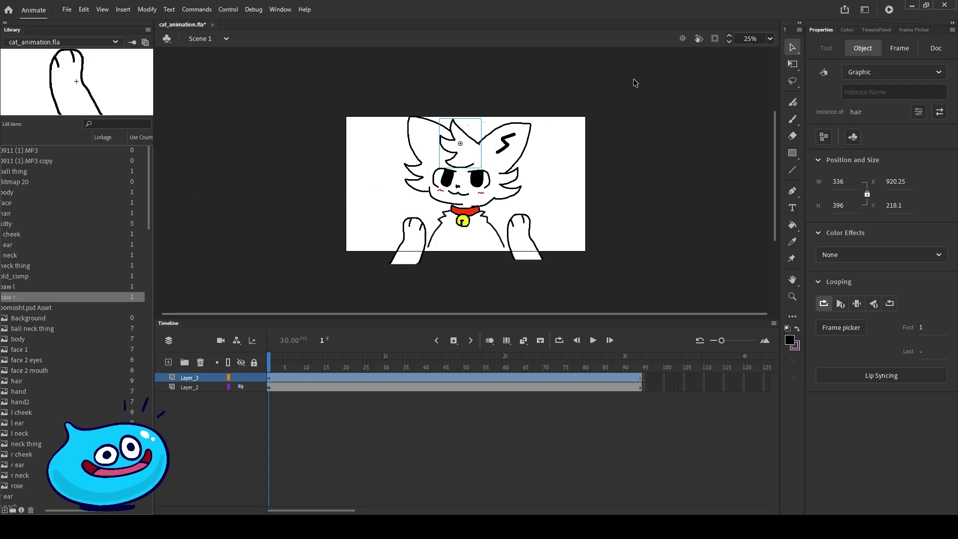
left_click_drag(633, 81, 354, 293)
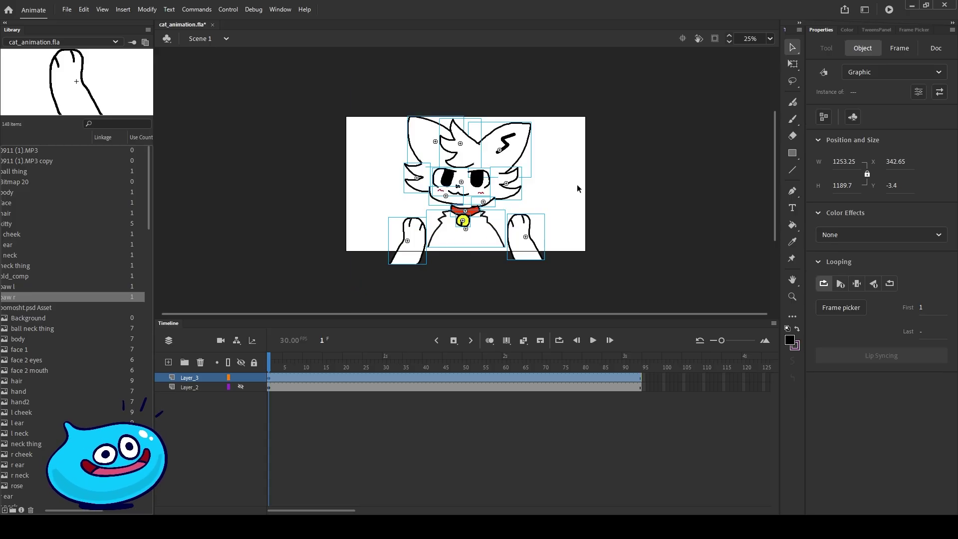
key("ctrl+equal")
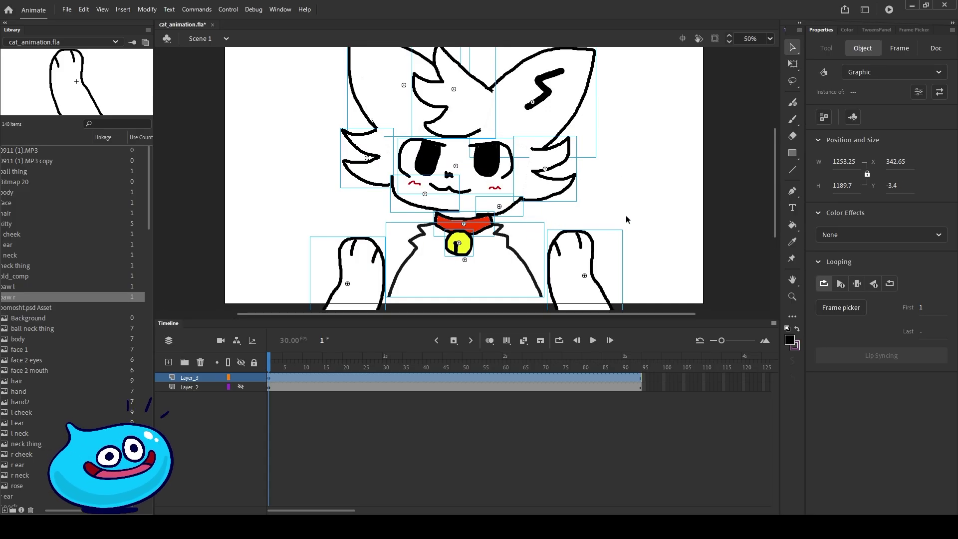
mouse_move(775, 170)
left_mouse_down()
mouse_move(769, 139)
mouse_move(768, 155)
left_mouse_up()
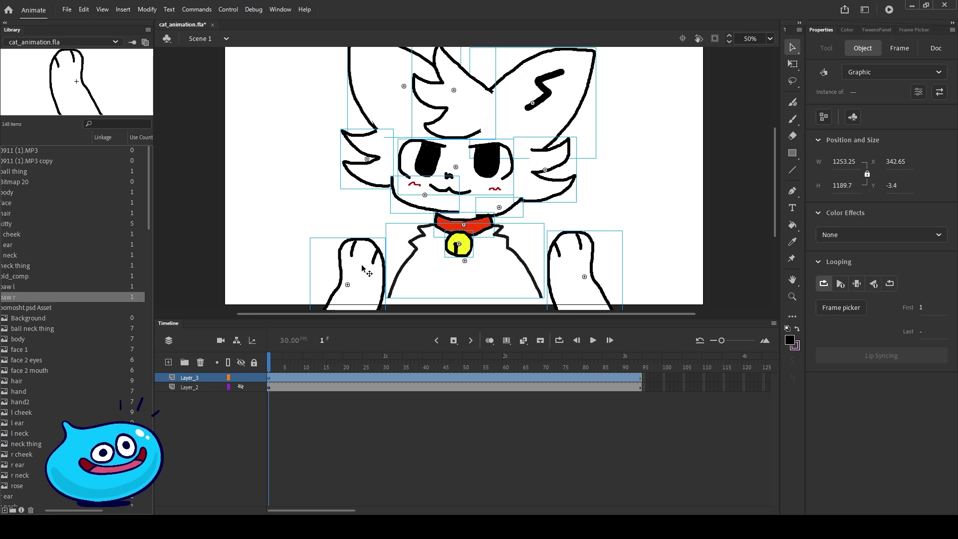
double_click(563, 165)
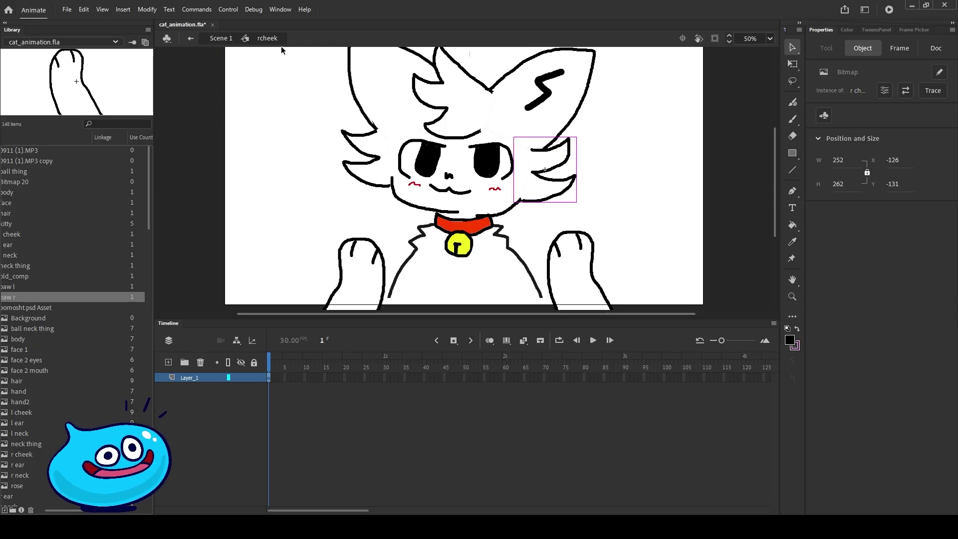
left_click(224, 39)
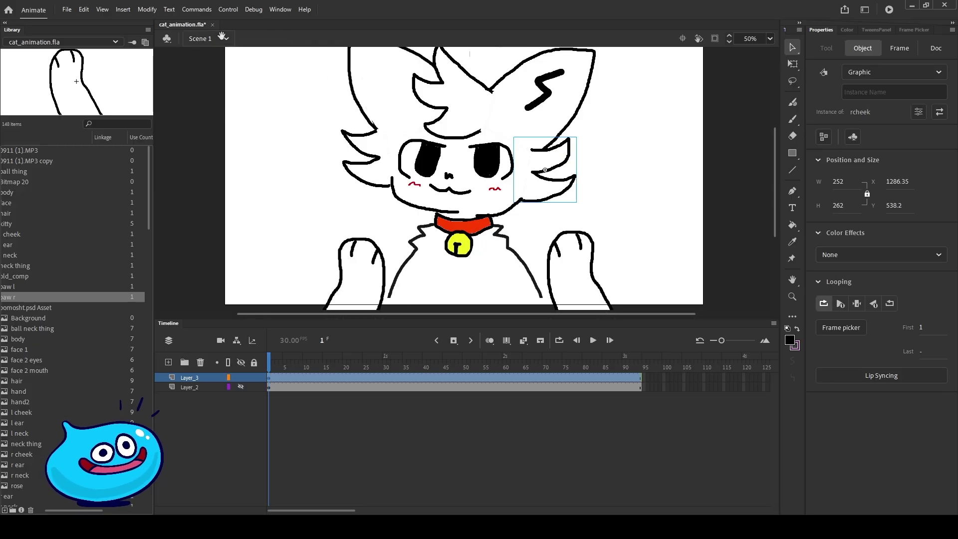
- Set the looping of all the cat parts to play a single frame, and check individual parts
left_click_drag(680, 68, 297, 312)
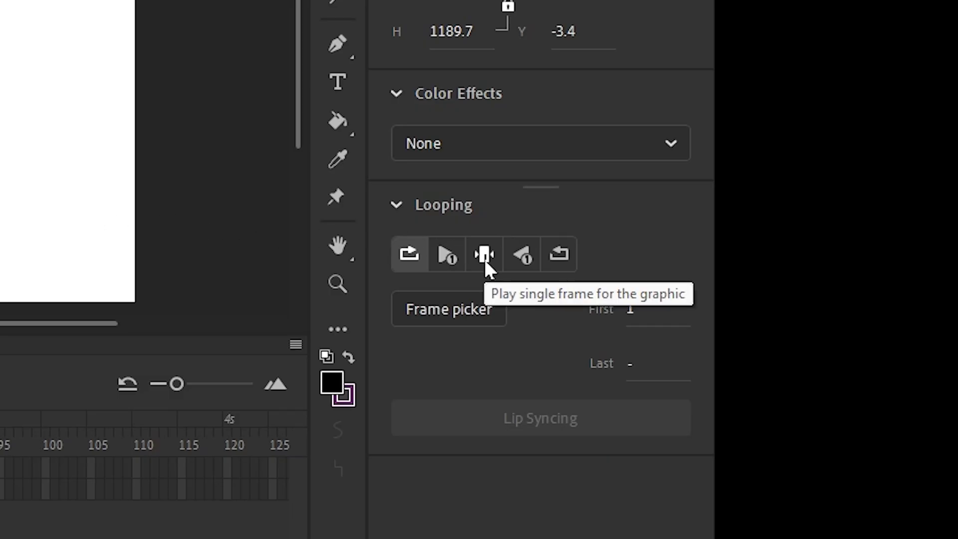
left_click(484, 257)
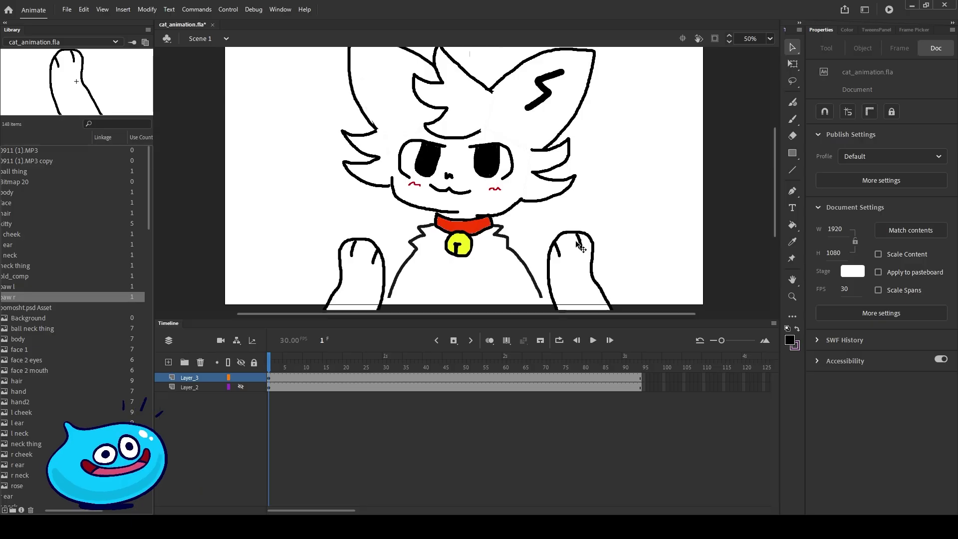
left_click(472, 247)
left_click(573, 169)
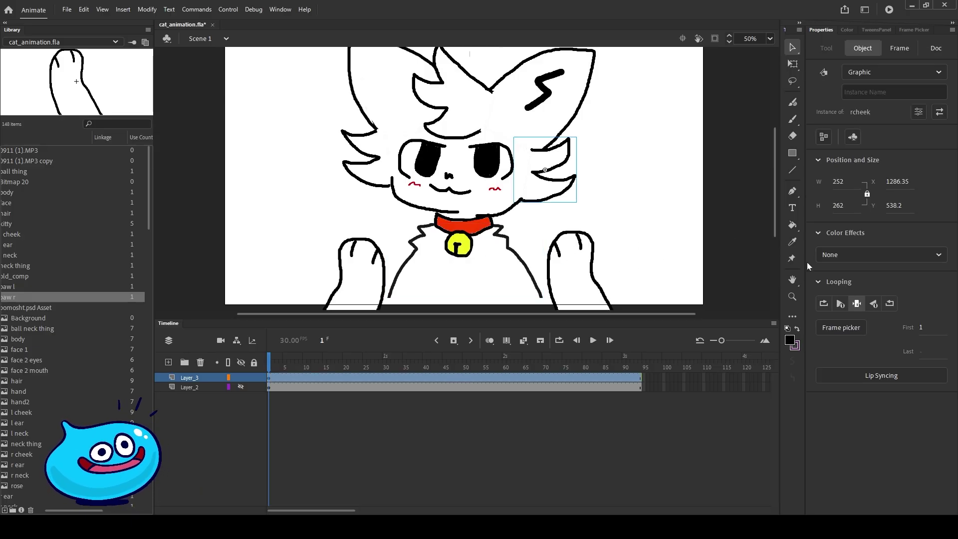
left_click(533, 98)
left_click(429, 97)
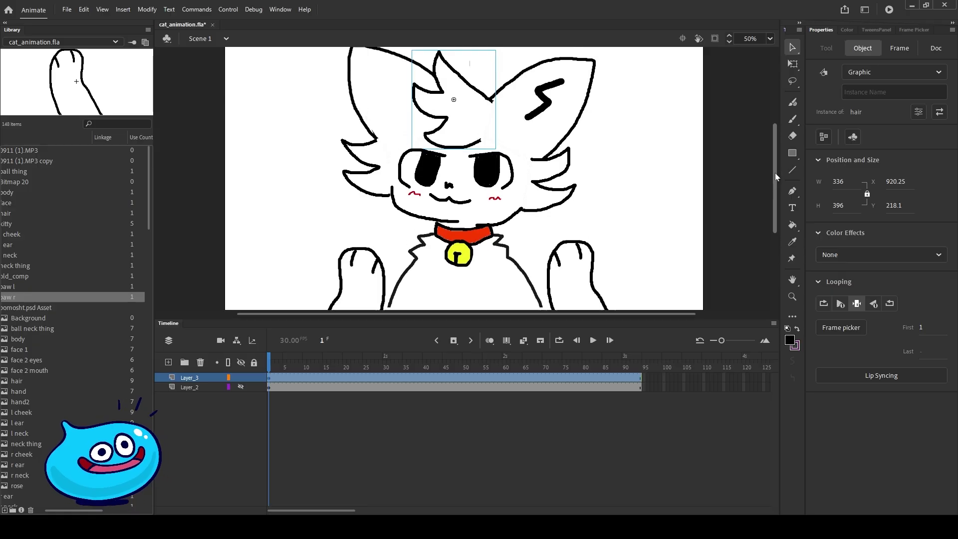
- Open the face symbol for editing and preview the face 2 eyes and face 2 mouth bitmaps in the library
left_click(508, 167)
double_click(495, 164)
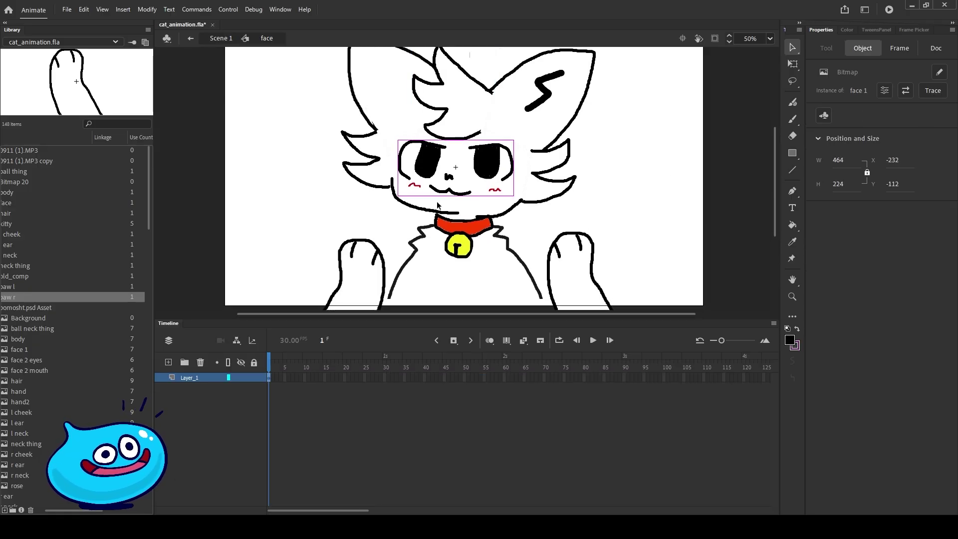
left_click(60, 319)
key("Down")
key("Down")
key("Down")
key("Down")
key("Down")
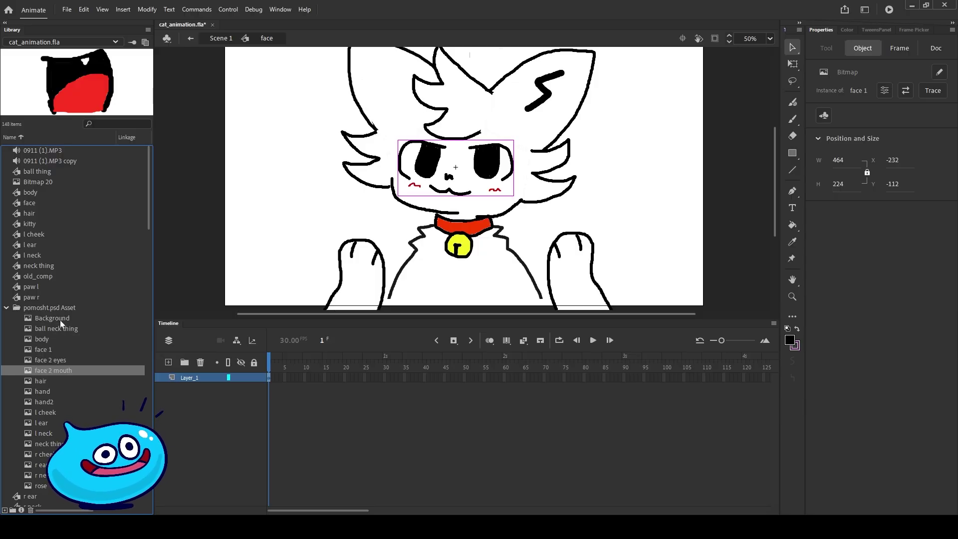
key("Up")
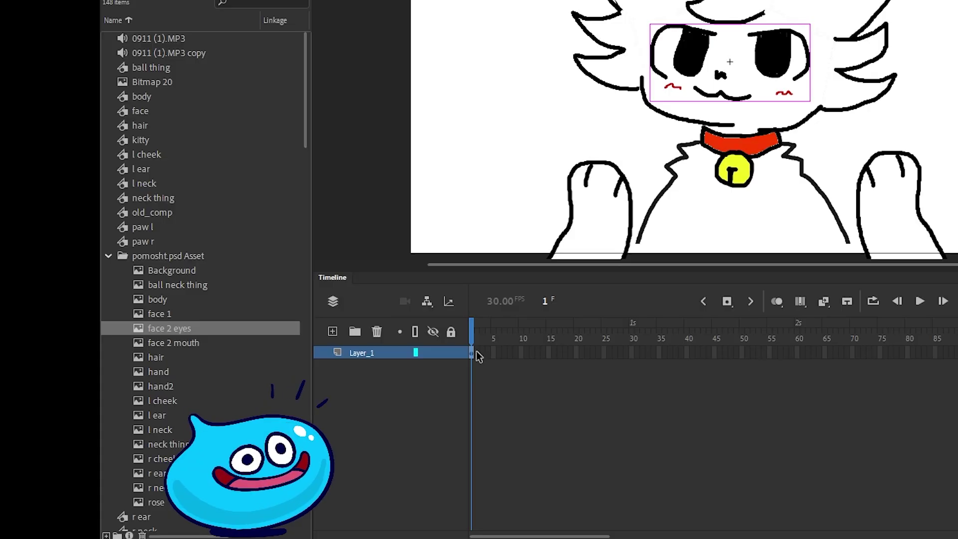
- Insert a blank keyframe at frame 2 of Layer_1 in the face symbol and compare it with frame 1
left_click(476, 353)
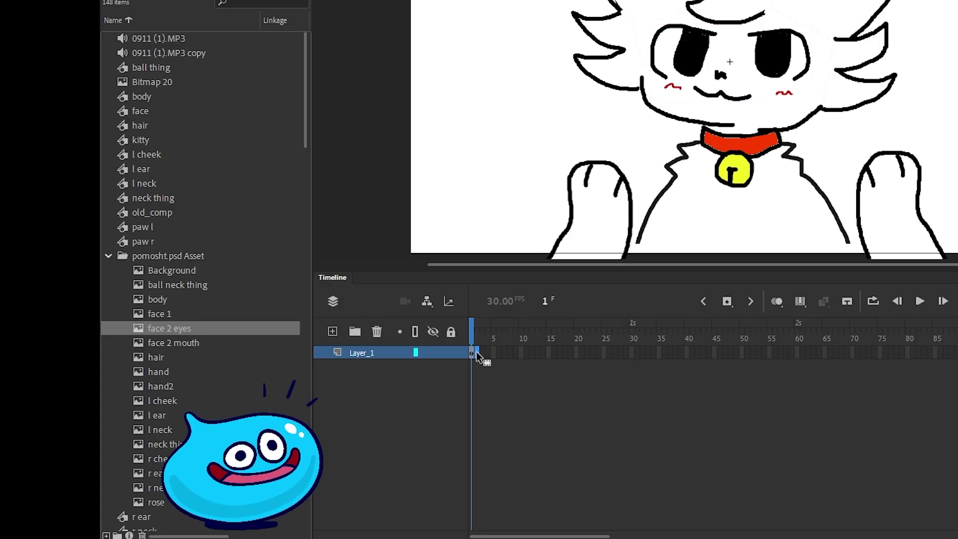
key("F7")
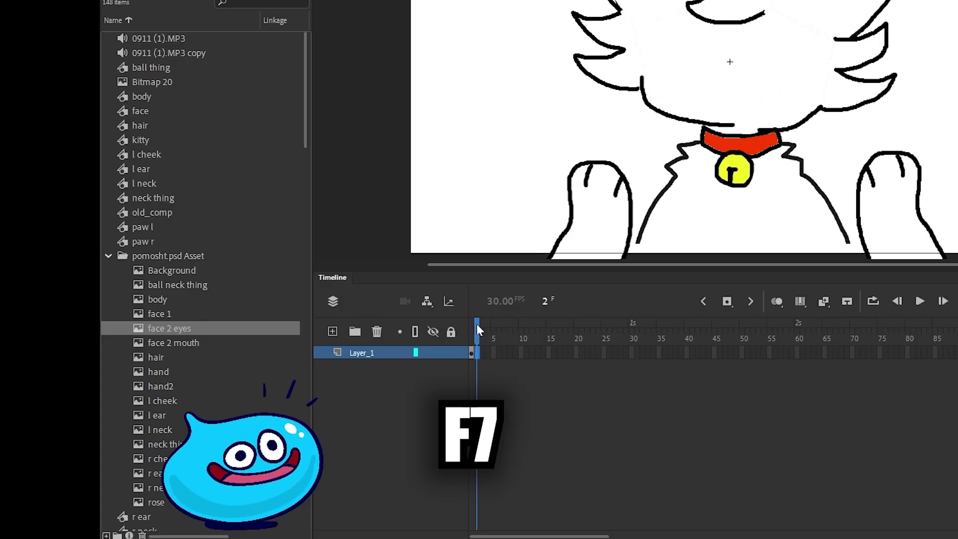
left_click_drag(477, 324, 469, 324)
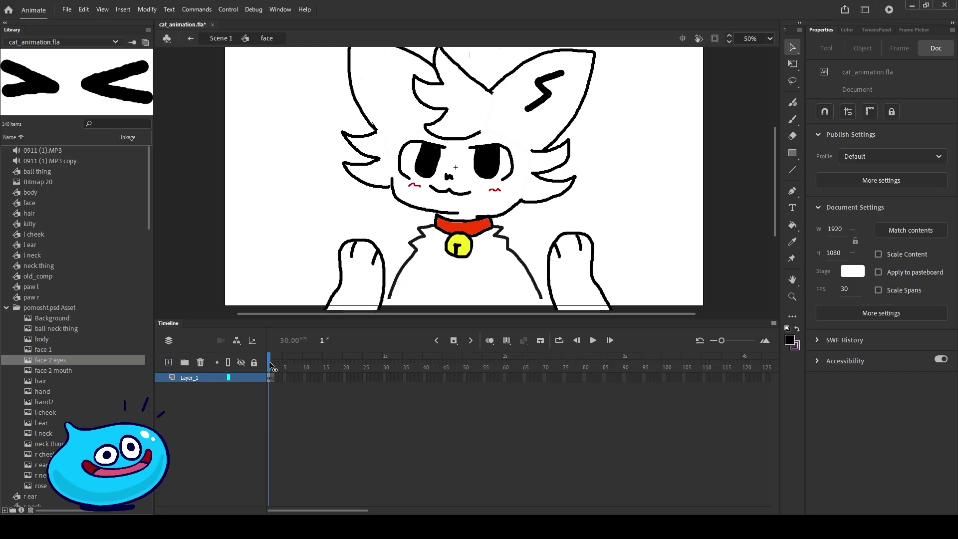
left_click_drag(271, 365, 273, 366)
- On frame 2, place the face 2 eyes bitmap at about X -194, Y -89 and the face 2 mouth bitmap below it
left_click(35, 359)
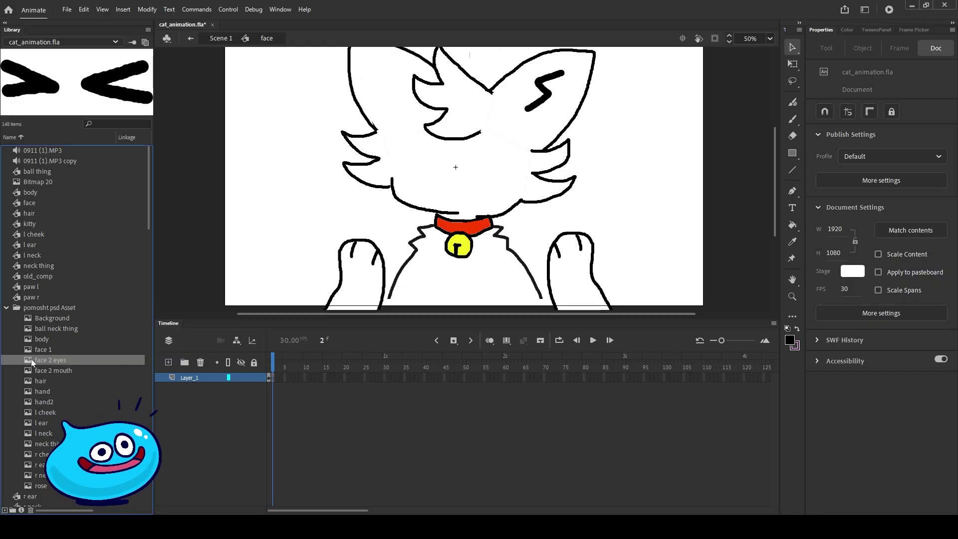
left_click_drag(370, 233, 463, 163)
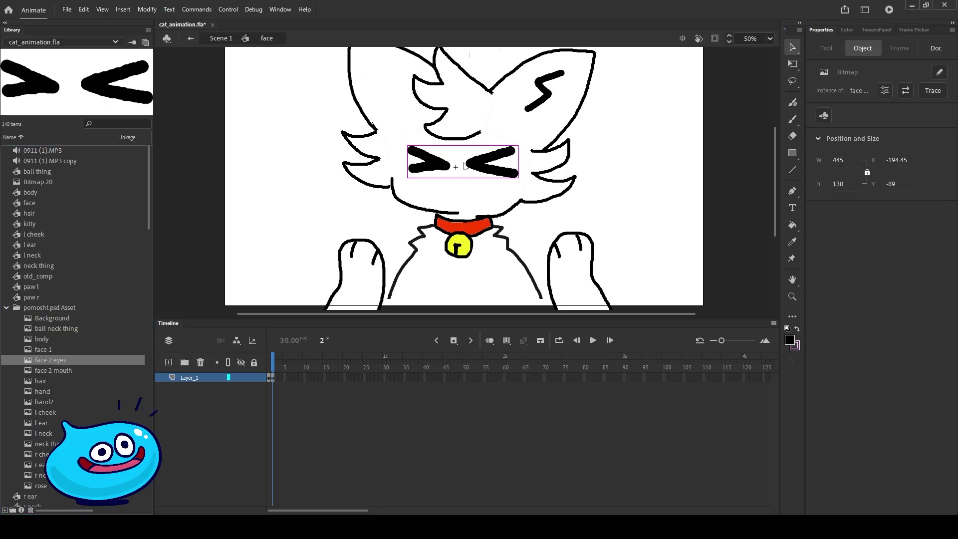
left_click(51, 369)
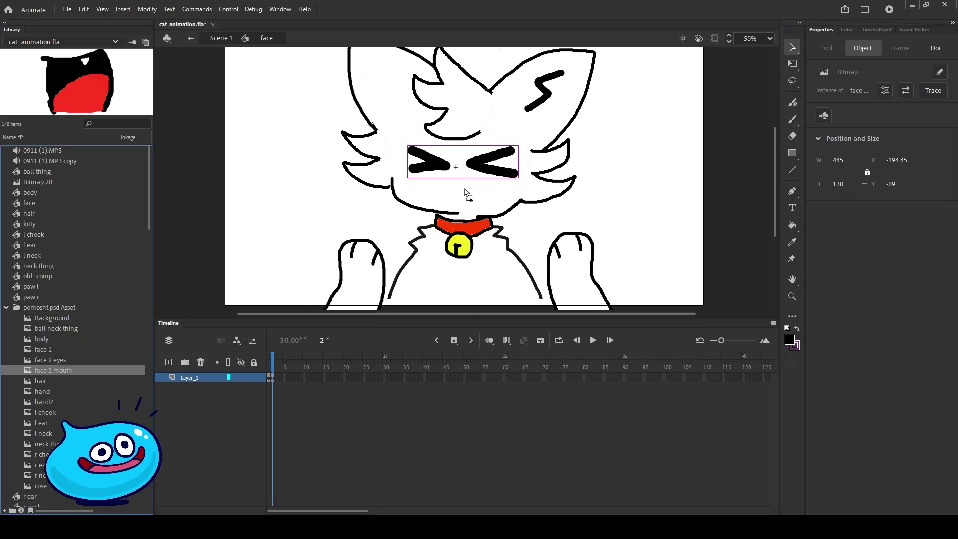
left_click_drag(464, 191, 458, 202)
- Compare the two face expressions on frames 1 and 2 and preview the hair, hand and ear bitmaps in the library
left_click(268, 364)
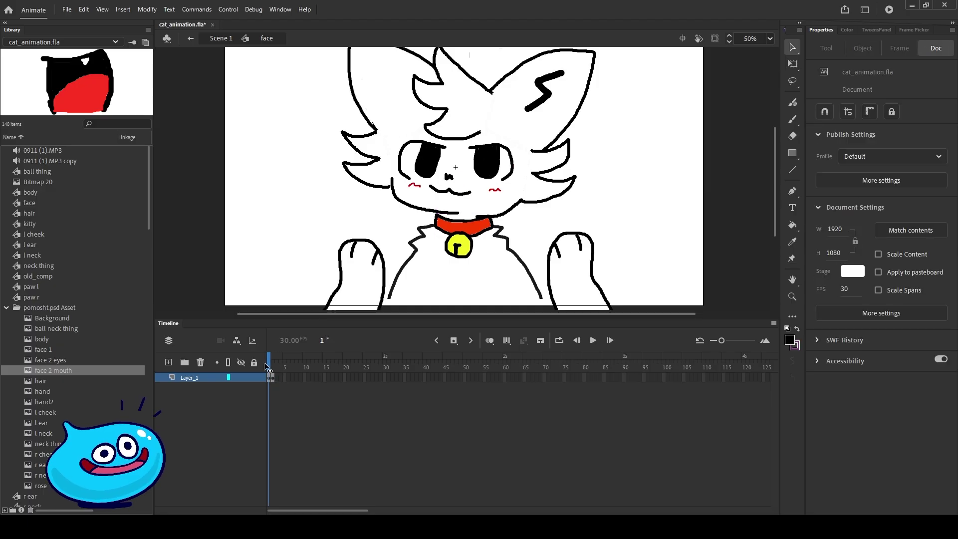
left_click(59, 398)
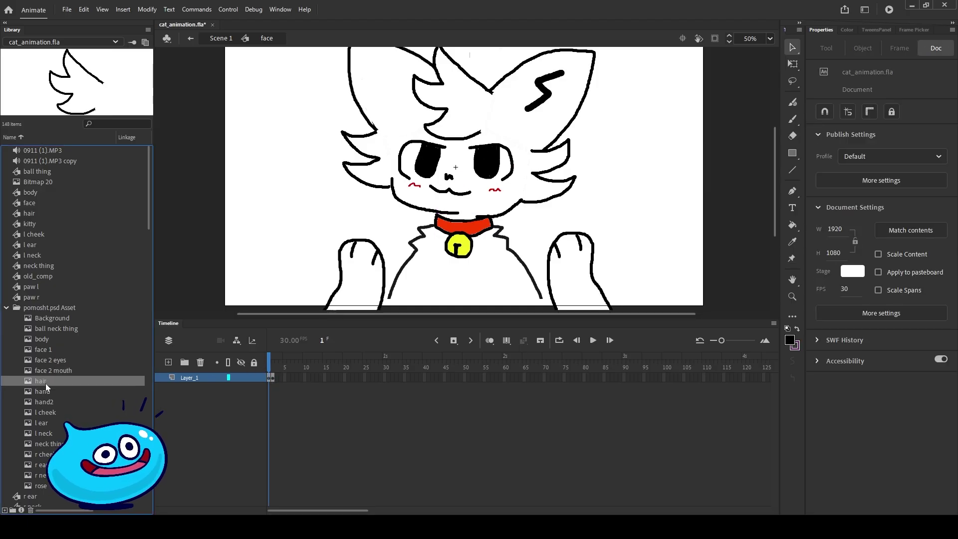
left_click(273, 365)
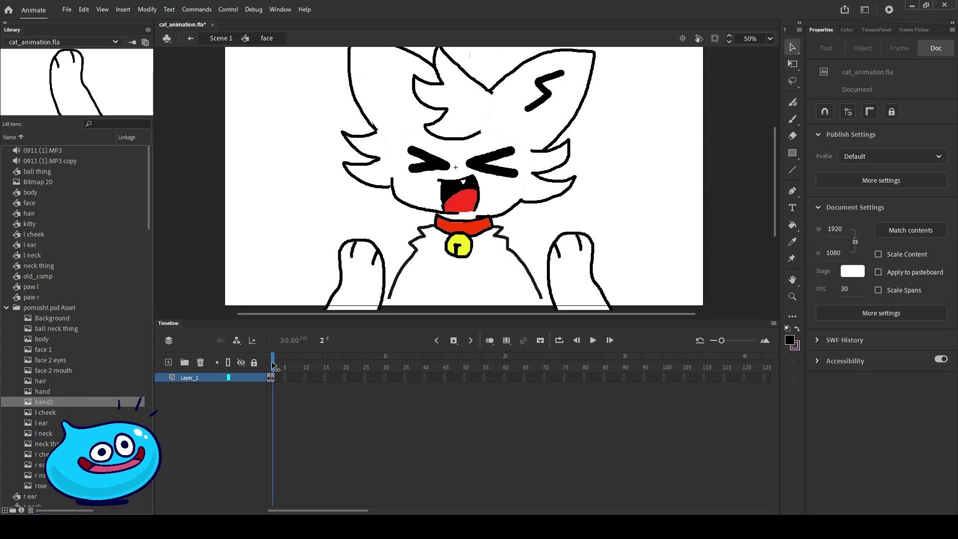
left_click(46, 411)
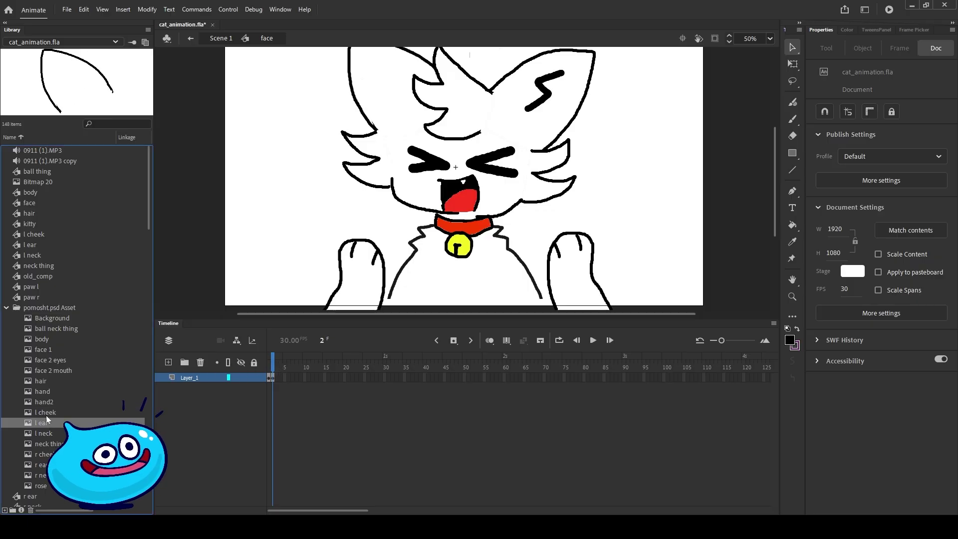
left_click(50, 391)
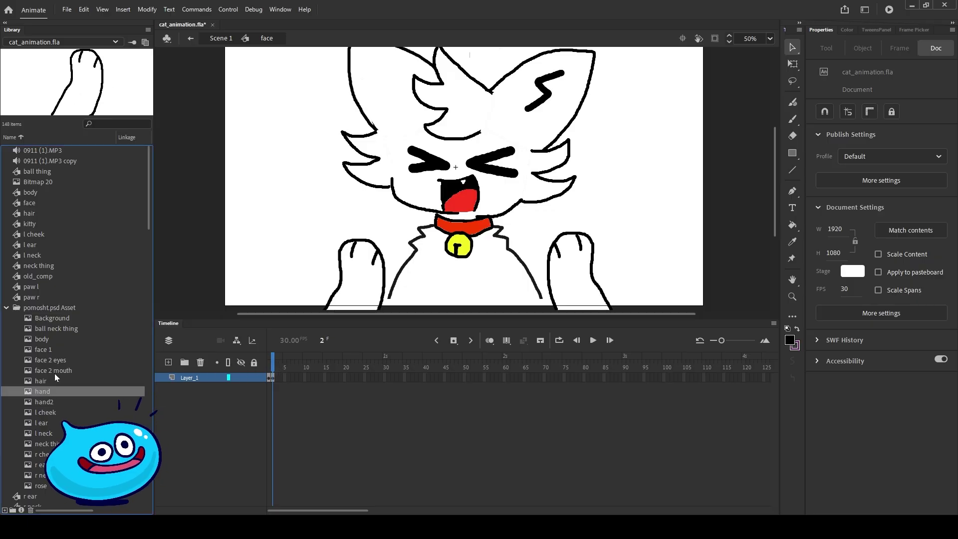
left_click(270, 364)
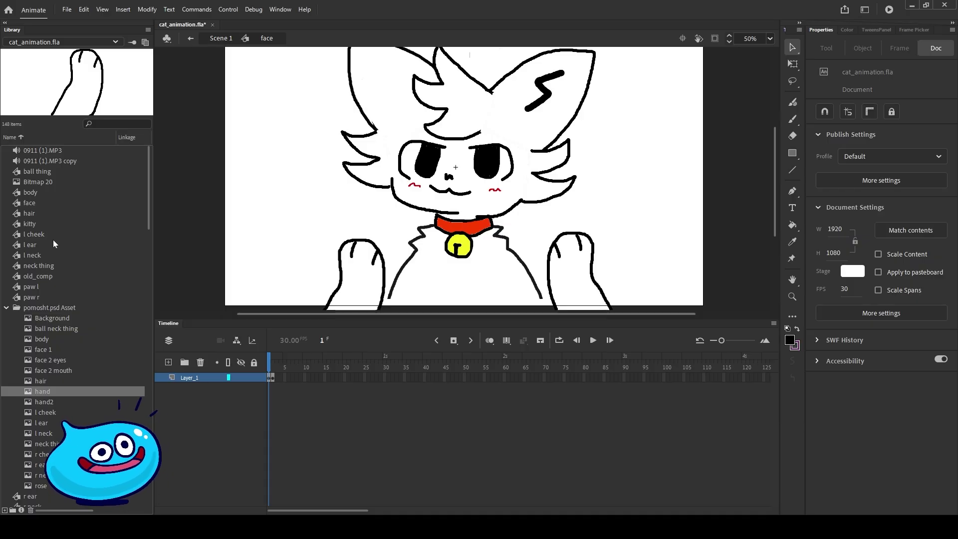
- Open the old_comp symbol and examine its cat artwork and layered timeline
double_click(37, 276)
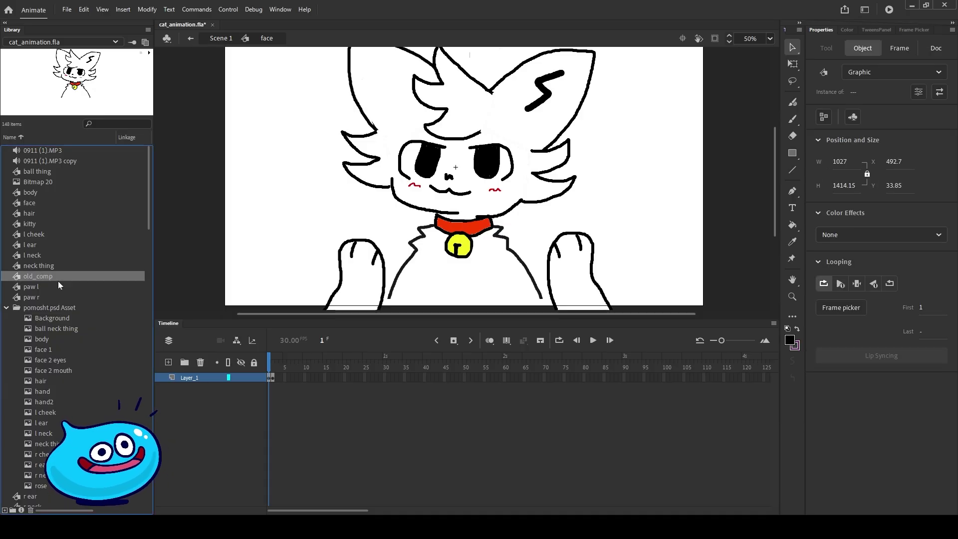
left_click(385, 219)
scroll(384, 218, "down", 1)
left_click_drag(379, 137, 405, 288)
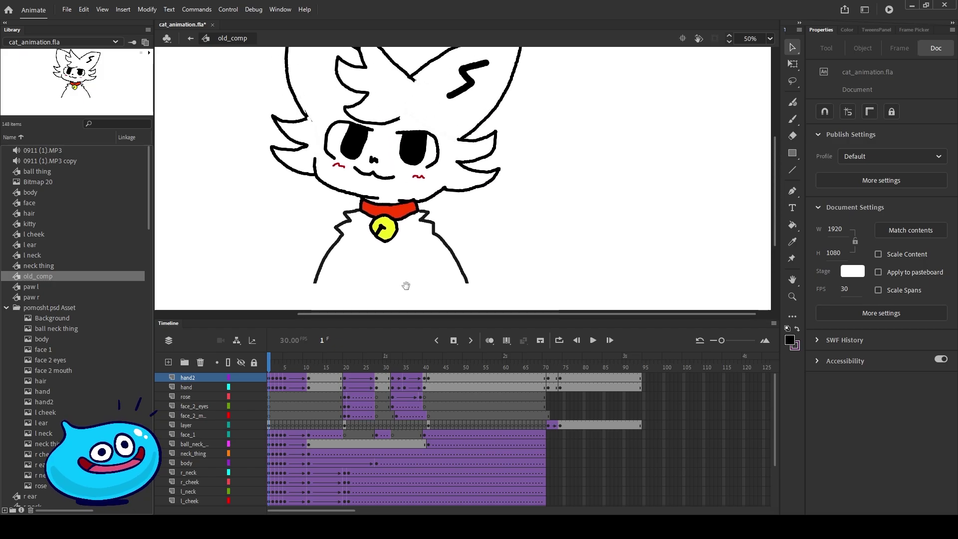
- Scrub through the old_comp animation and compare frames 1 and 2 inside the face symbol
left_click_drag(301, 363, 364, 366)
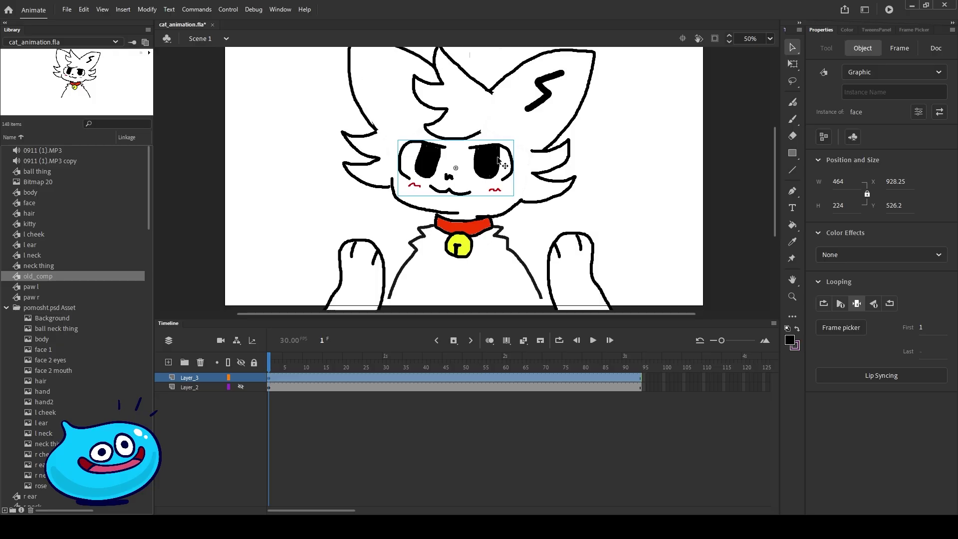
left_click(495, 136)
left_click(482, 162)
left_click_drag(269, 361, 270, 361)
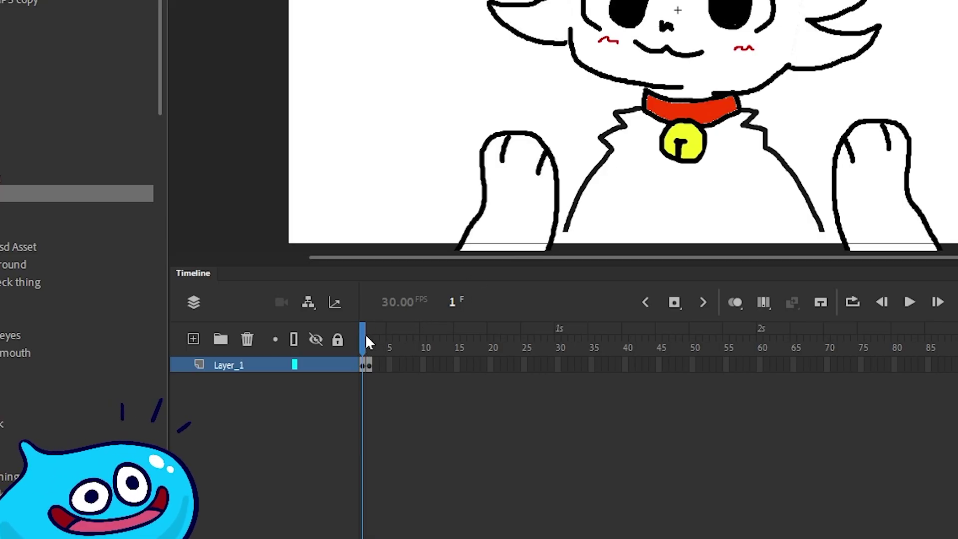
left_click(370, 341)
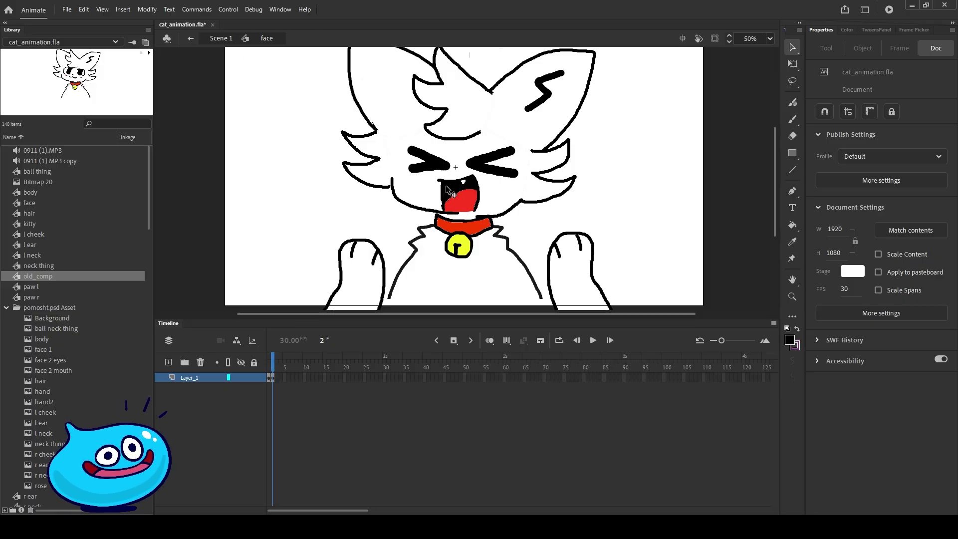
- Return to Scene 1, set the face instance to display its frame 2, and bring up the Frame Picker
left_click(221, 38)
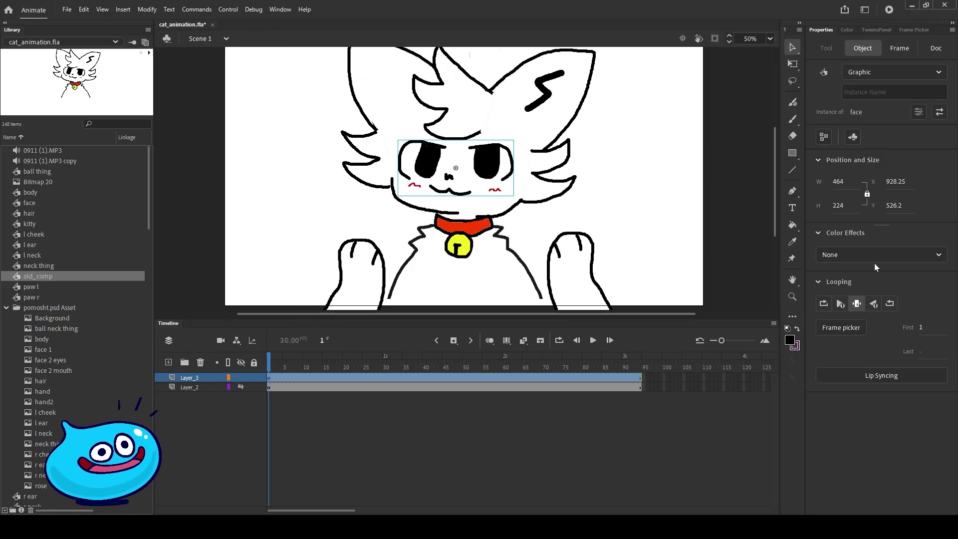
left_click(636, 199)
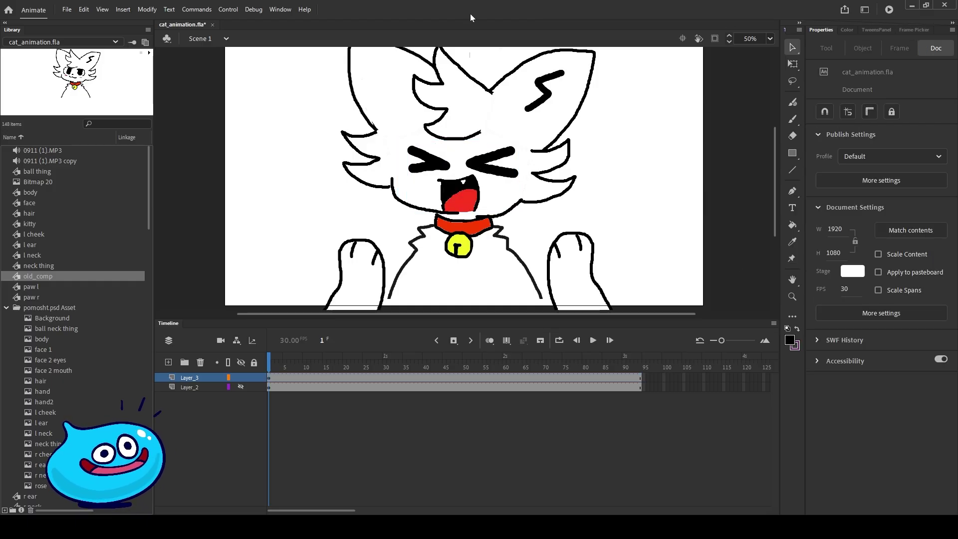
left_click(279, 9)
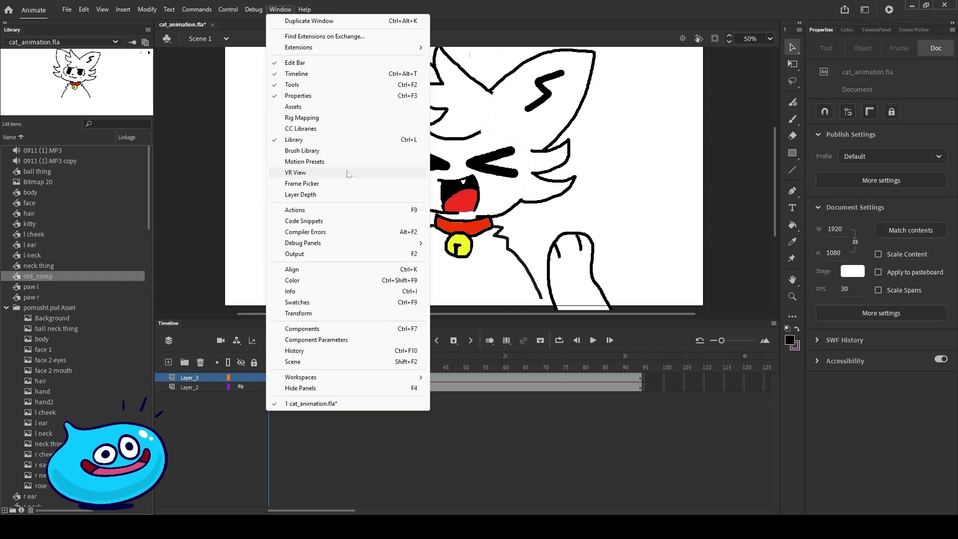
left_click(911, 18)
left_click(921, 30)
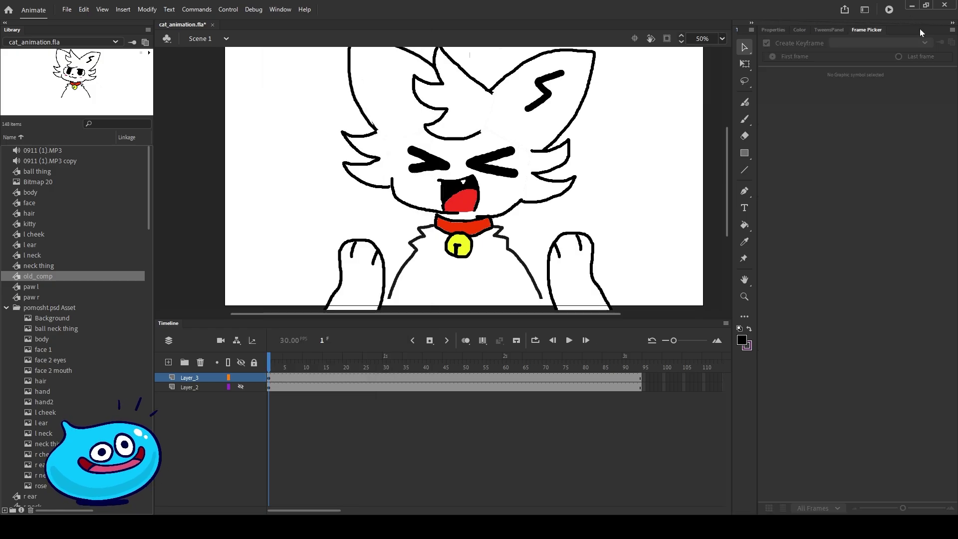
- Alternate the face instance between its frames 1 and 2 using the Frame Picker
left_click(478, 164)
left_click(803, 96)
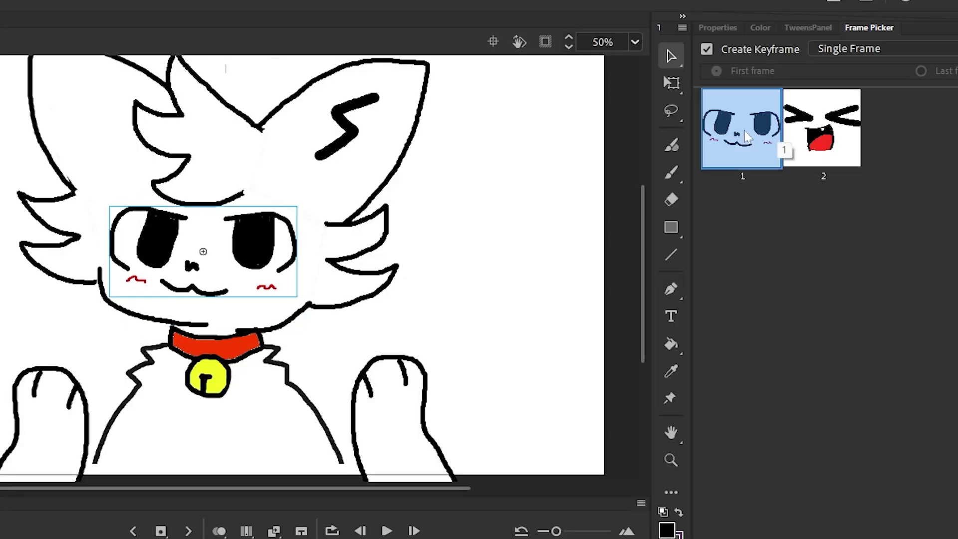
left_click(826, 95)
left_click(803, 96)
left_click(828, 94)
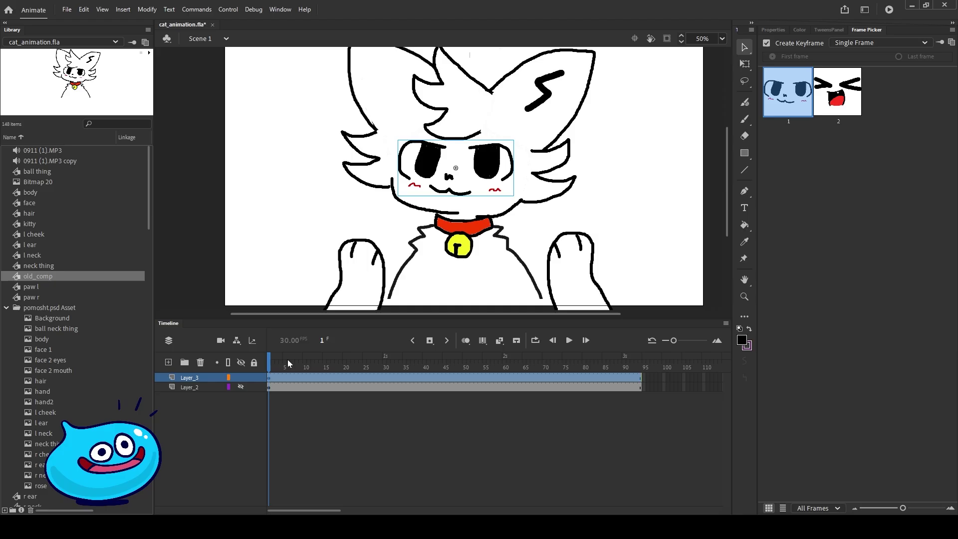
- Try switching the face to its frame 2 at frame 24 of Layer_3 with an automatic keyframe
left_click_drag(289, 363, 360, 369)
left_click(497, 176)
left_click(828, 101)
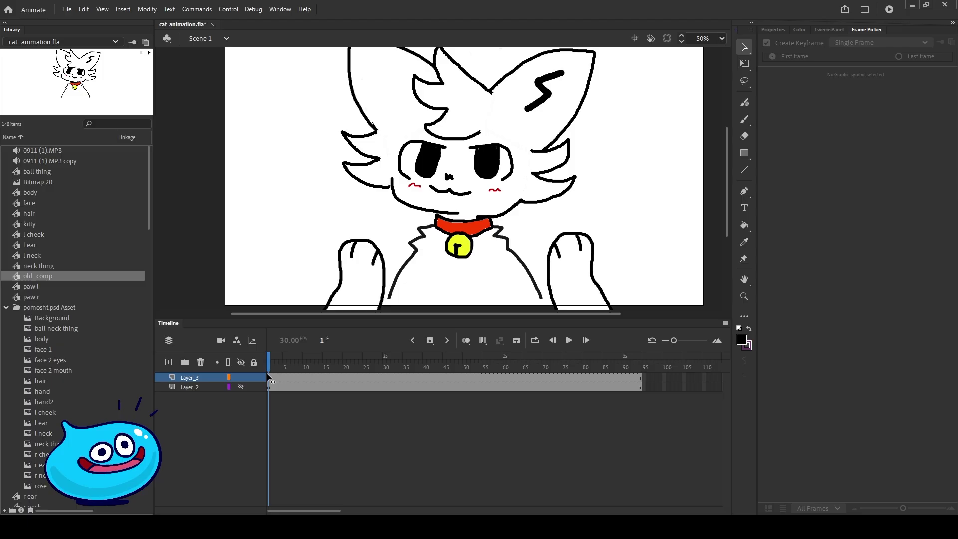
left_click_drag(269, 368, 235, 390)
- Select all the cat parts on the stage and convert them to a graphic symbol named "kitty comp"
left_click_drag(285, 68, 632, 310)
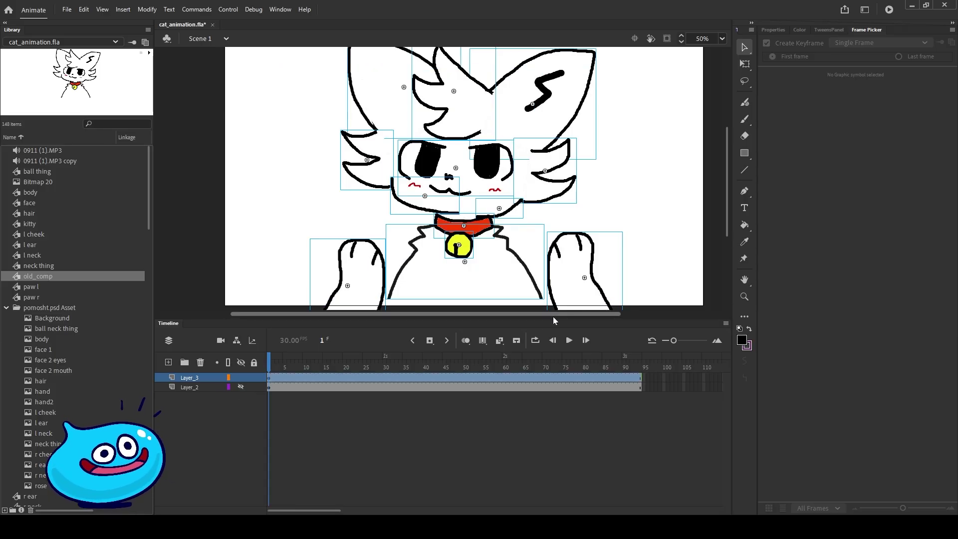
left_click_drag(553, 319, 552, 343)
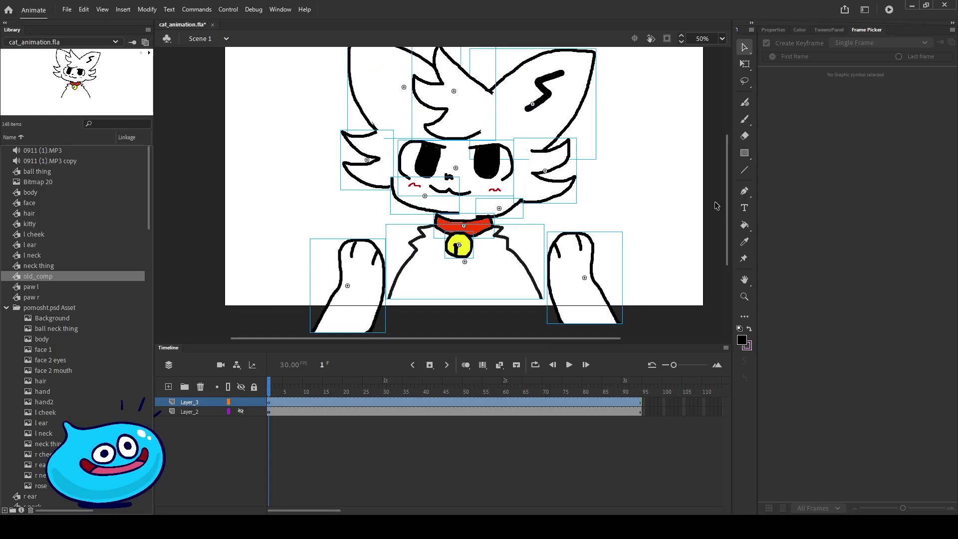
left_click_drag(727, 186, 726, 159)
left_click_drag(684, 60, 281, 320)
key("F8")
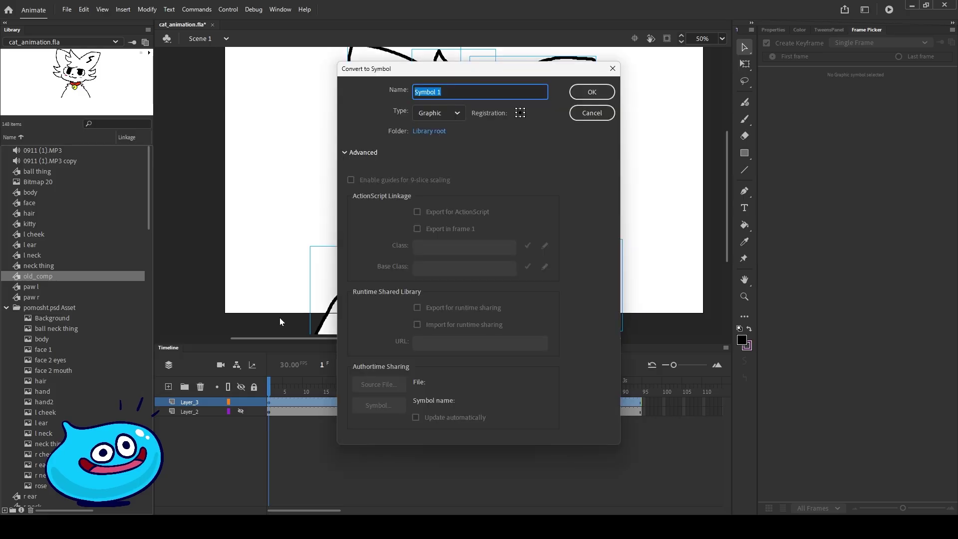
type("kitty comp")
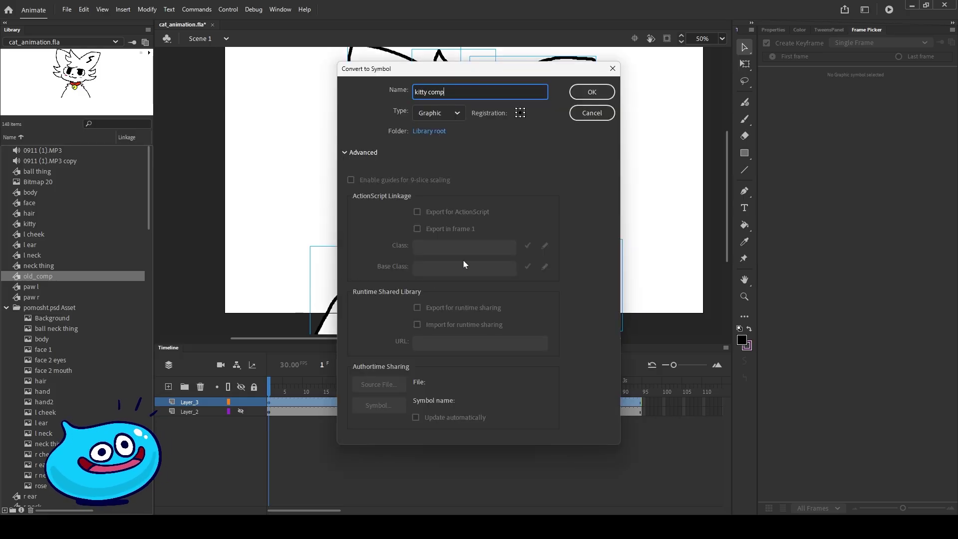
key("Return")
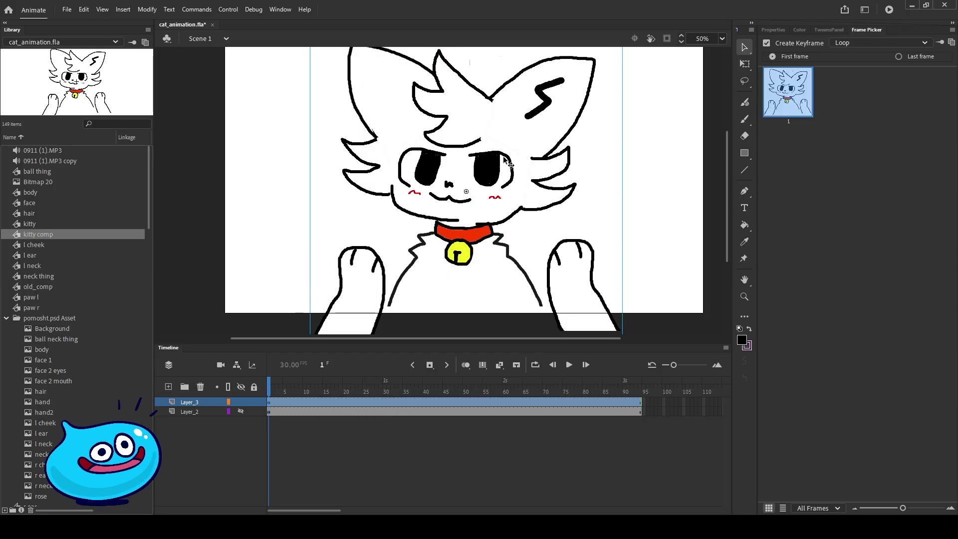
- Inside the kitty comp symbol, select all the cat parts and distribute them to separate layers
double_click(493, 172)
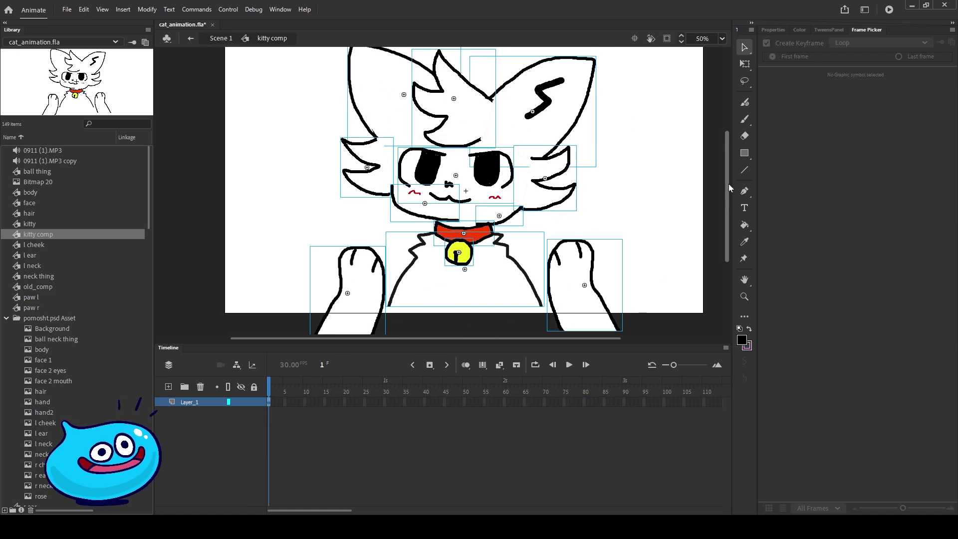
left_click_drag(728, 185, 727, 185)
left_click_drag(661, 66, 317, 310)
right_click(491, 166)
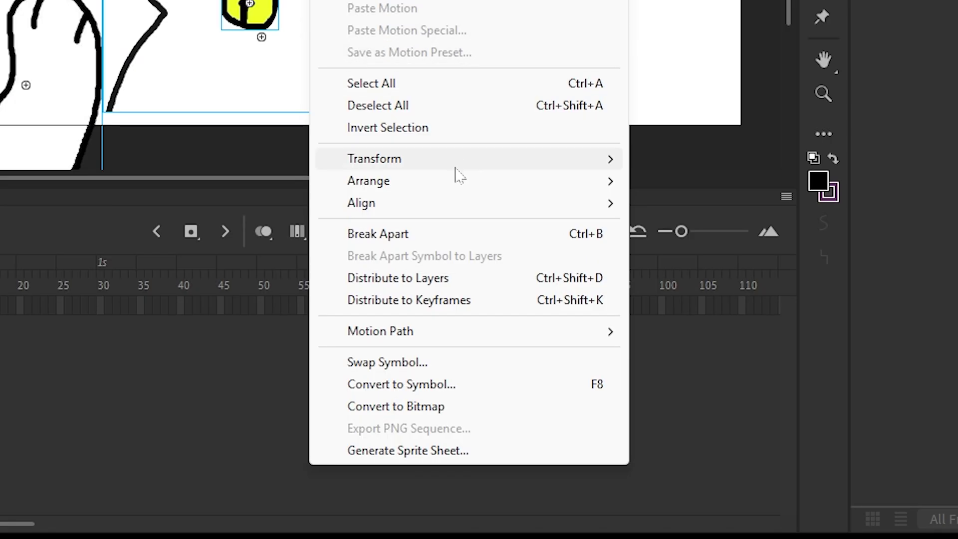
left_click(428, 278)
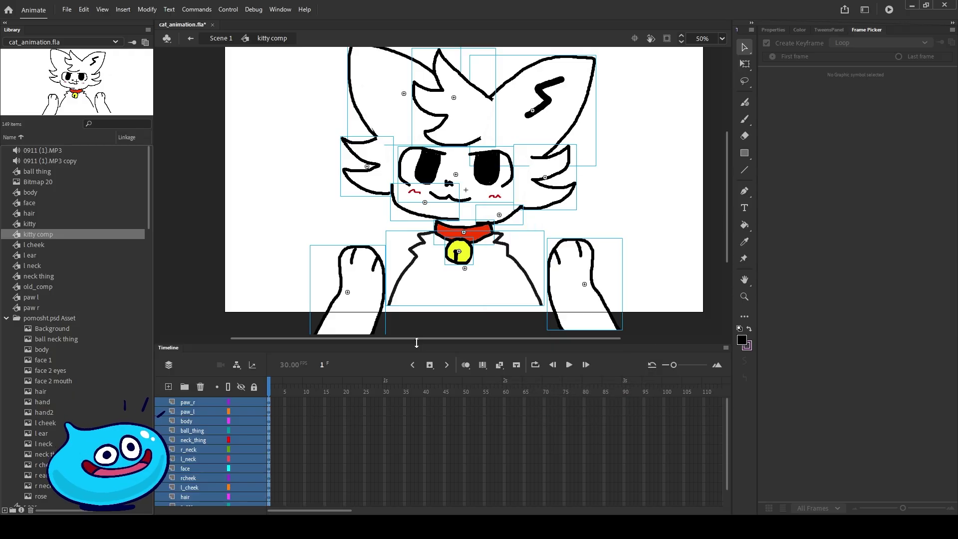
- Enlarge the timeline and check which cat part sits on each layer, including face, neck_thing and the paws
left_click_drag(417, 343, 423, 264)
left_click(368, 163)
left_click(482, 172)
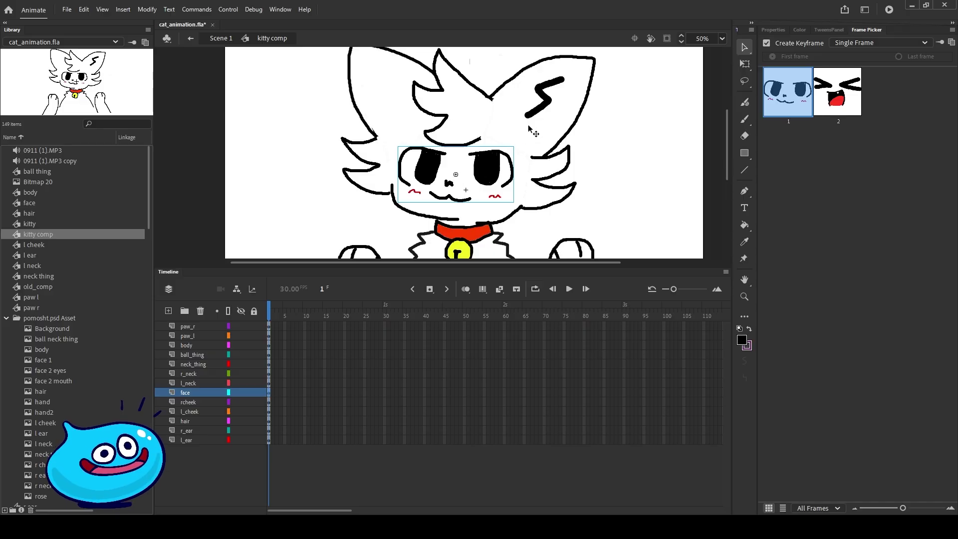
left_click(547, 99)
left_click(376, 297)
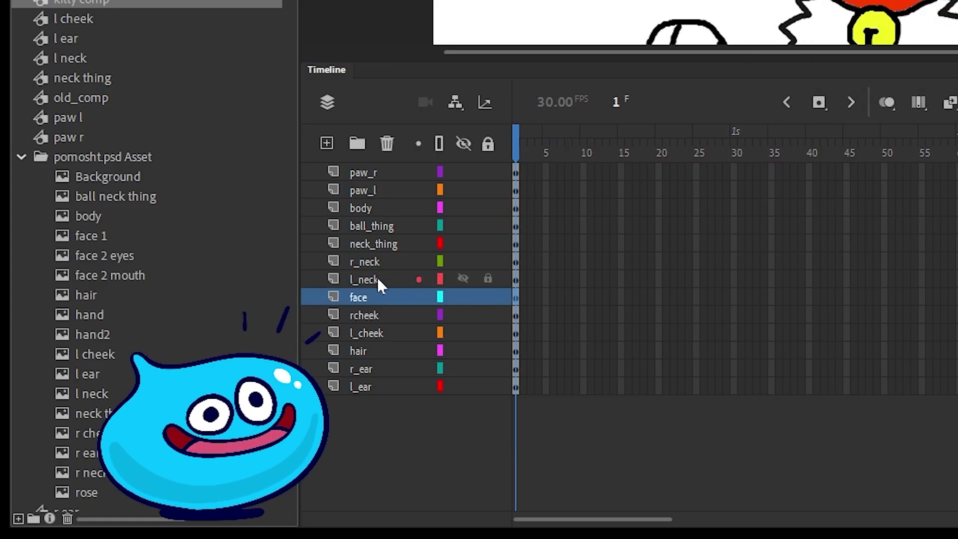
left_click(378, 243)
left_click(378, 190)
left_click(374, 244)
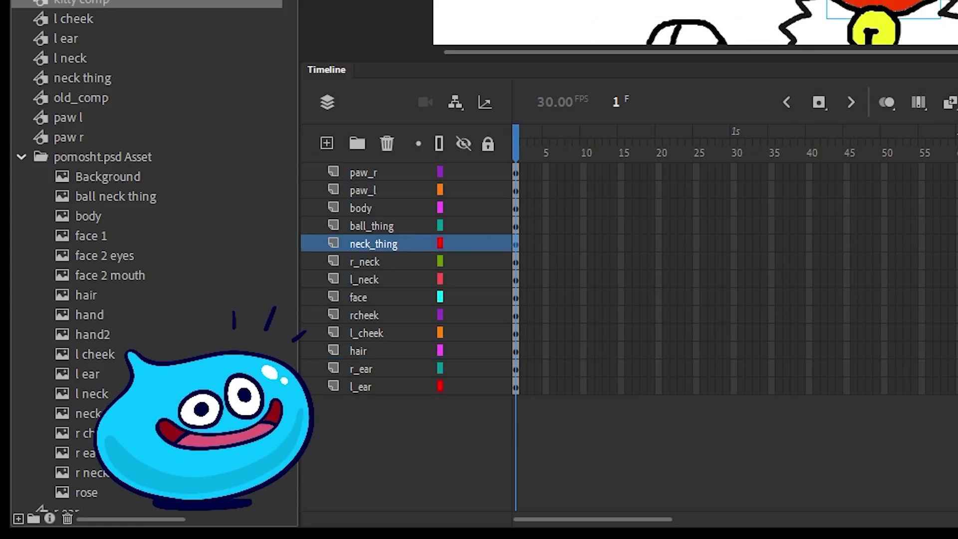
scroll(693, 23, "down", 3)
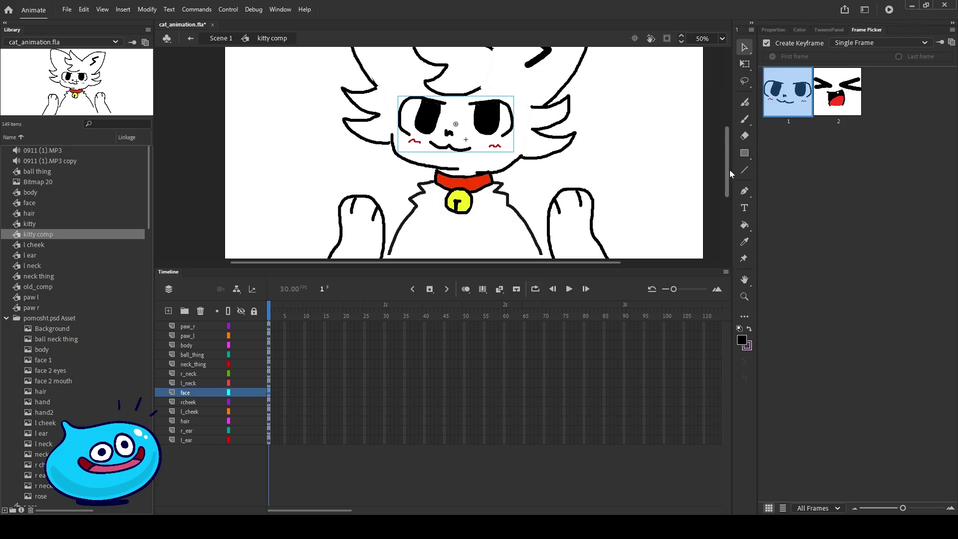
left_click_drag(729, 170, 728, 158)
scroll(728, 156, "up", 3)
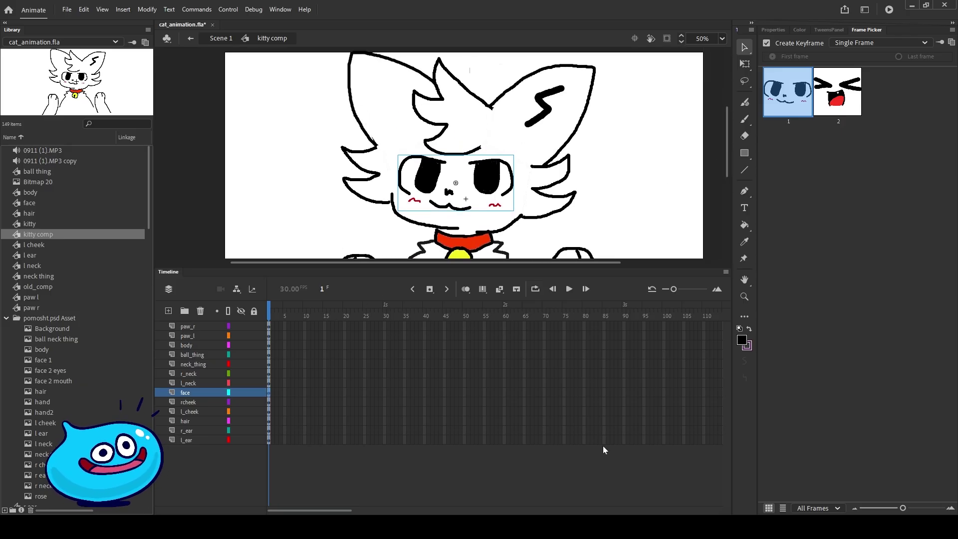
- Check the timeline length in Scene 1 and extend every layer of kitty comp to frame 94
left_click_drag(605, 442, 606, 426)
left_click_drag(610, 339, 644, 321)
left_click(222, 40)
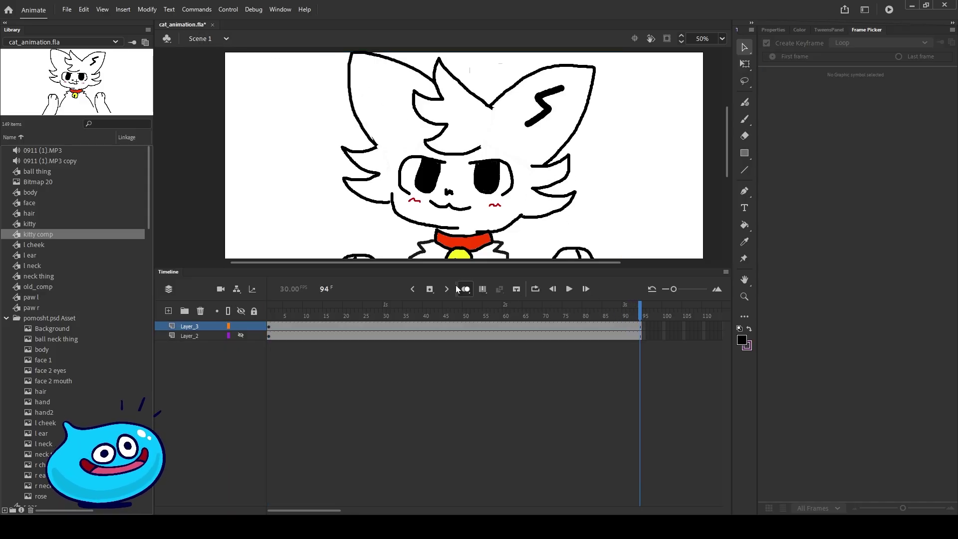
double_click(487, 183)
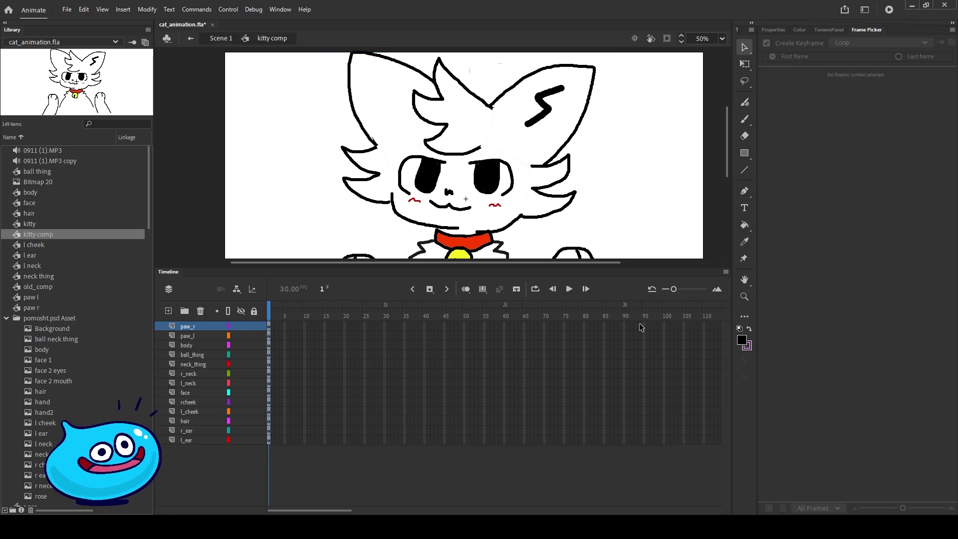
left_click_drag(639, 323, 642, 445)
key("F5")
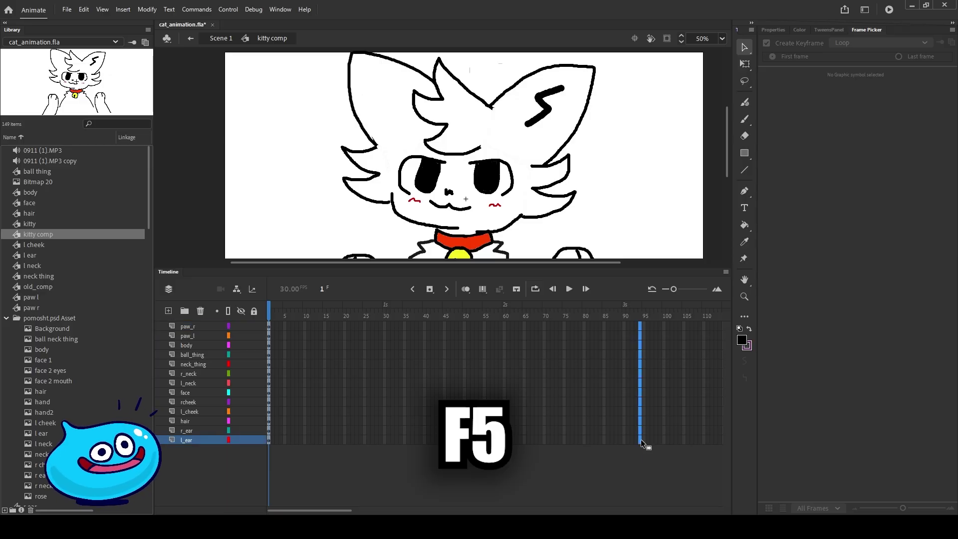
- Play the kitty comp timeline, review the layered old_comp symbol for reference, and return to Scene 1
key("Return")
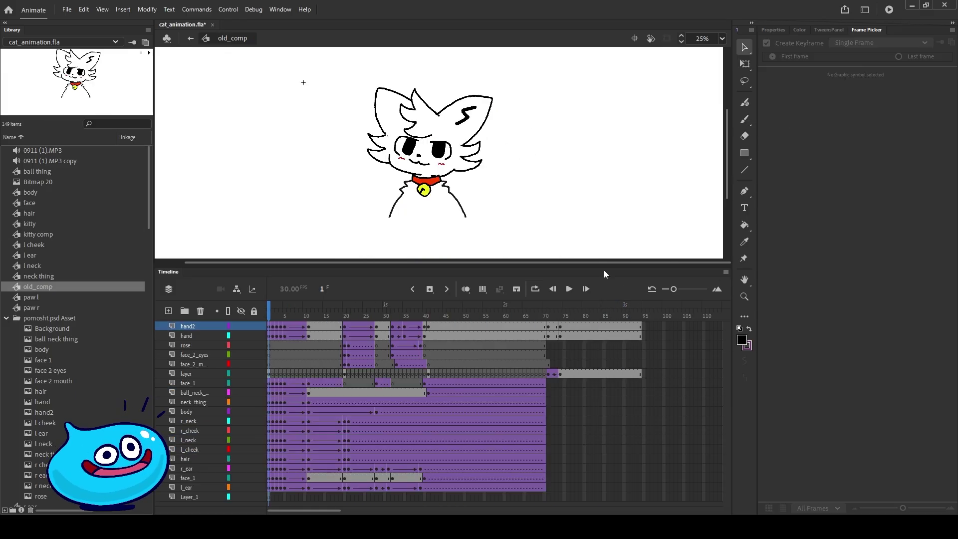
left_click(191, 39)
key("ctrl+minus")
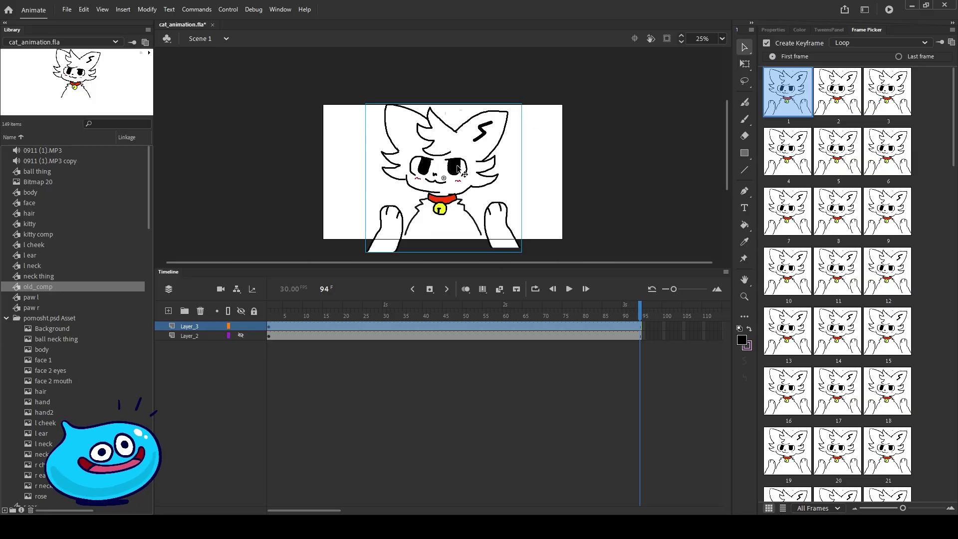
- In kitty comp, switch the face to its frame 2 at frame 29 with an automatic keyframe
double_click(459, 170)
left_click_drag(488, 311, 380, 313)
left_click(413, 172)
left_click(459, 171)
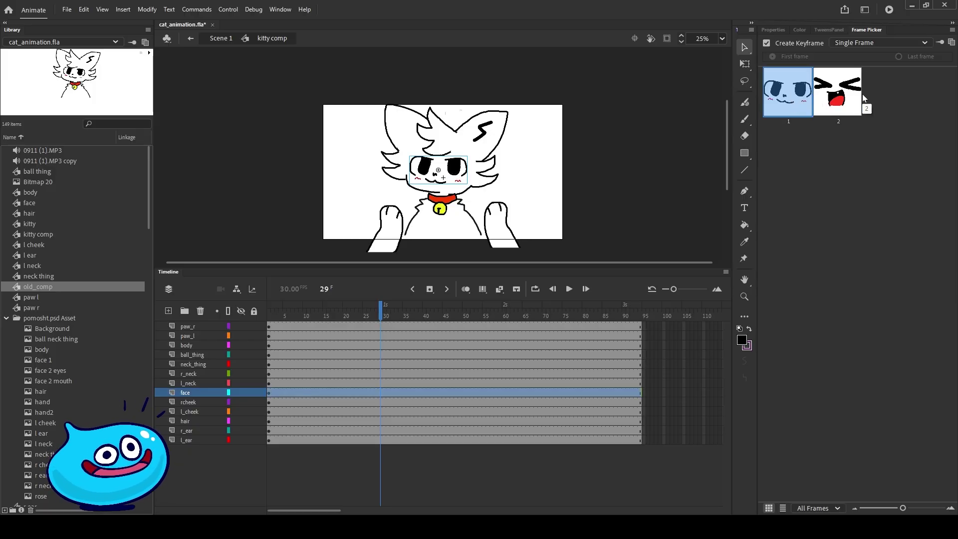
left_click(847, 98)
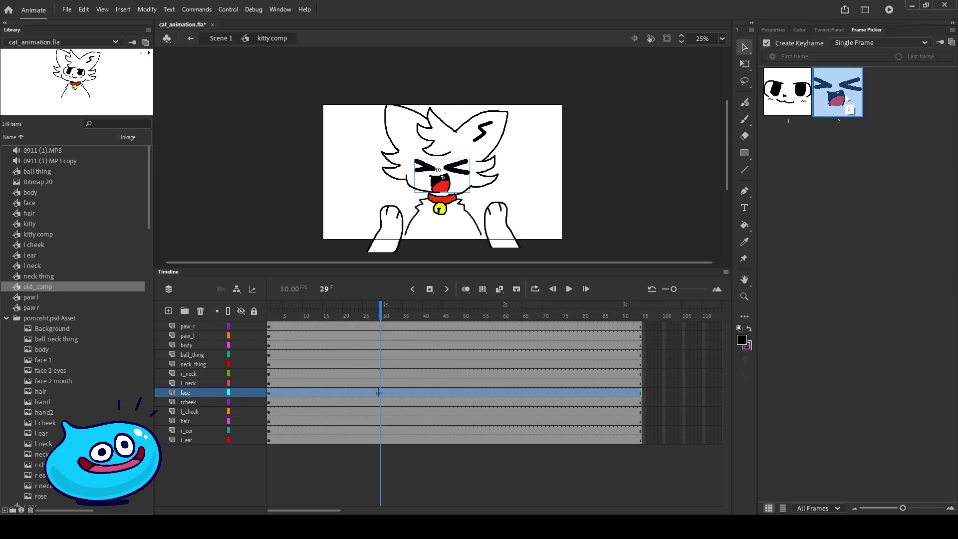
- Insert keyframes at frame 36 on the paw_r and paw_l layers
left_click_drag(391, 316, 409, 316)
left_click(393, 239)
left_click(409, 336)
left_click(496, 226)
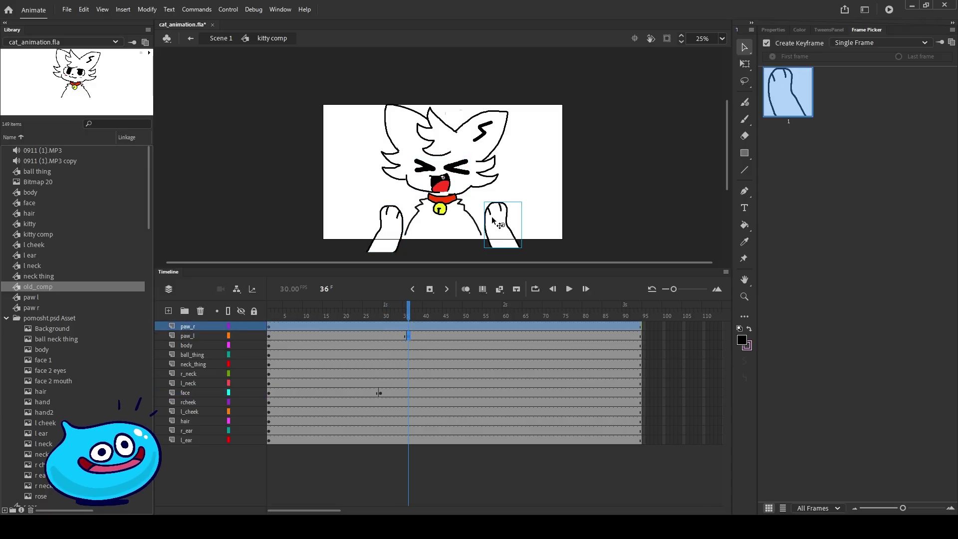
left_click(408, 337)
left_click(411, 312)
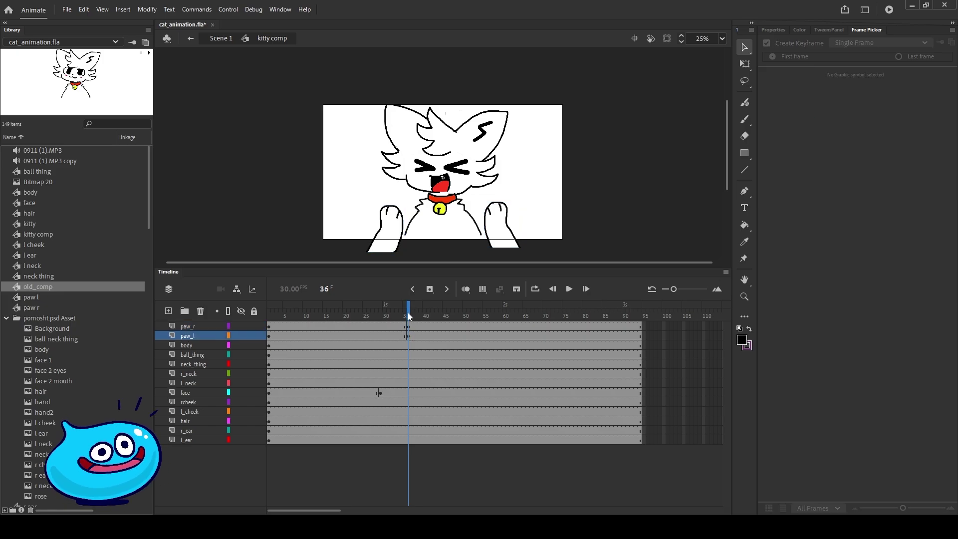
- Move both paws below the stage at frame 1 and insert keyframes for them at frame 30
left_click_drag(409, 316, 269, 316)
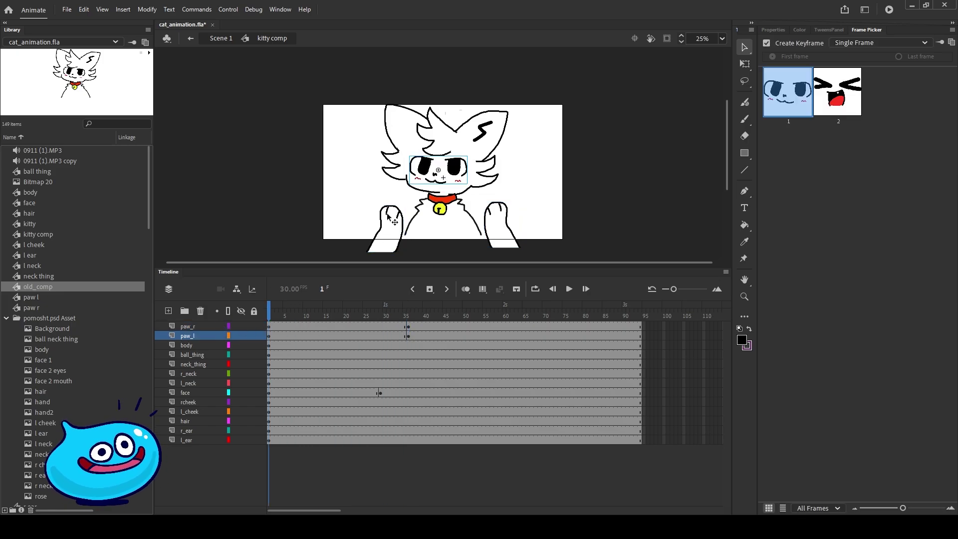
left_click_drag(394, 219, 389, 268)
left_click_drag(499, 237, 499, 286)
left_click(384, 327)
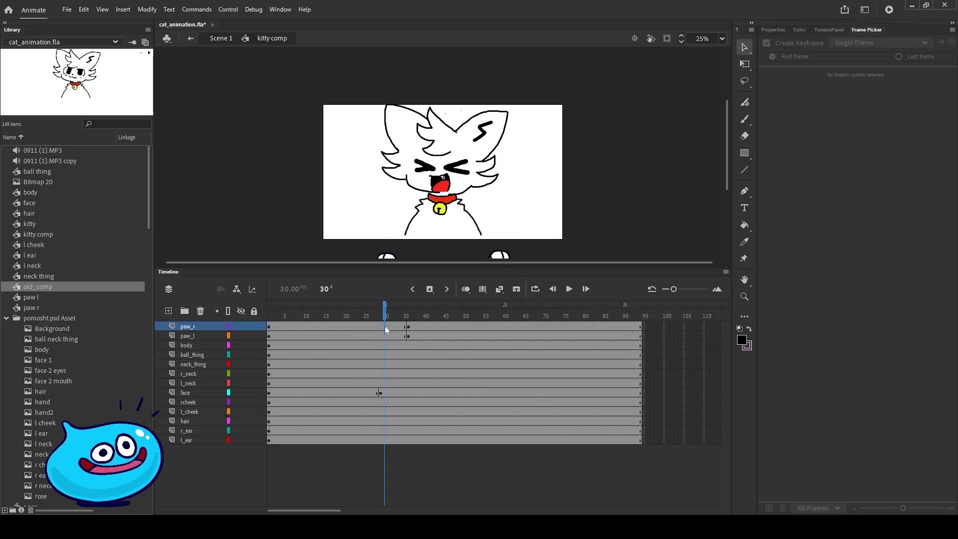
left_click(385, 335)
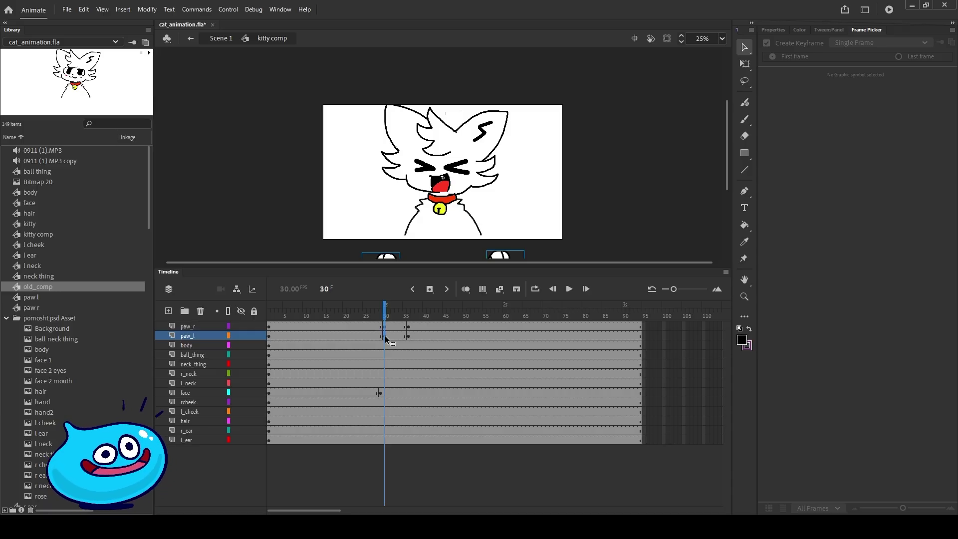
- Create classic tweens between frames 30 and 36 on the paw_r and paw_l layers and scrub through the paw movement
key("F3")
left_click_drag(388, 304, 429, 398)
left_click_drag(437, 316, 560, 333)
left_click(460, 163)
left_click(486, 127)
left_click(398, 122)
left_click(385, 241)
left_click(308, 317)
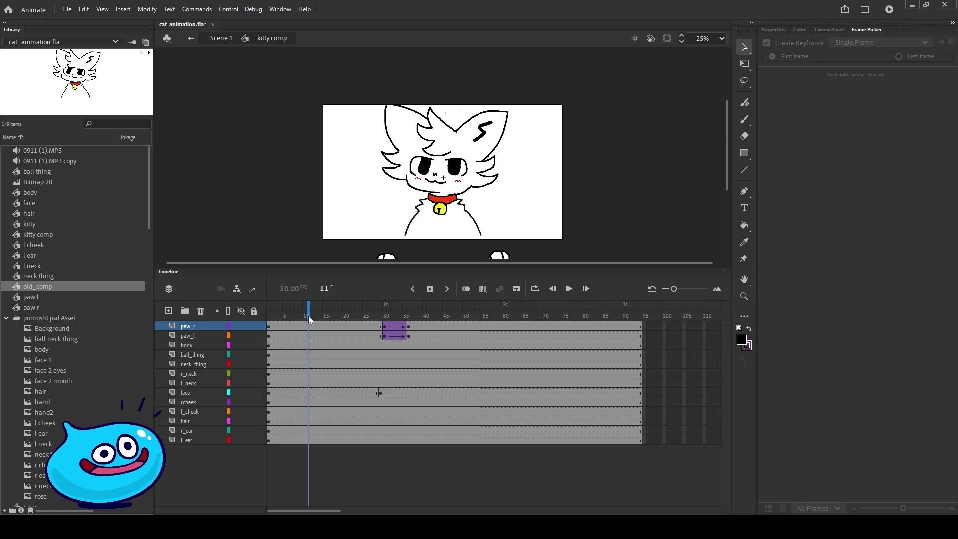
- Return to Scene 1, show Layer_2, and delete the old cat instance on it
left_click(227, 39)
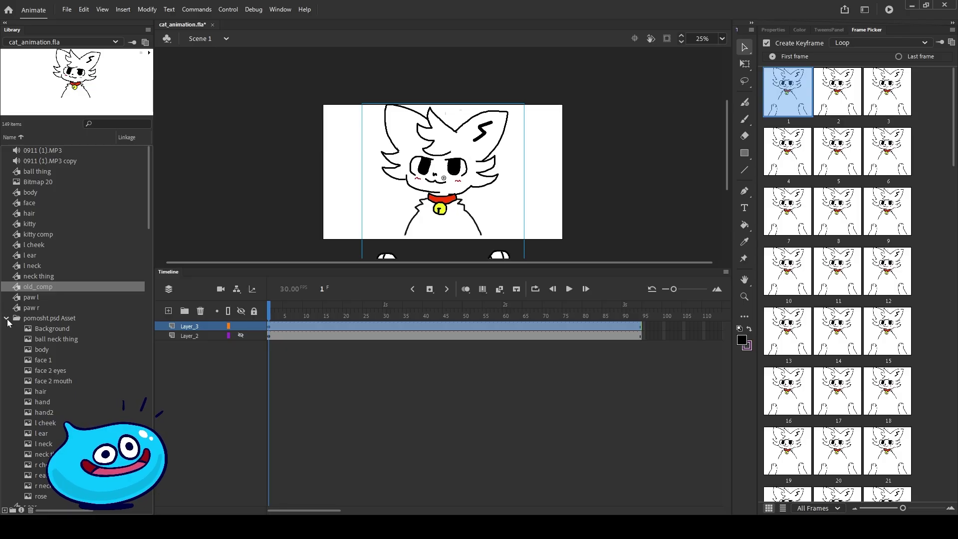
left_click(241, 335)
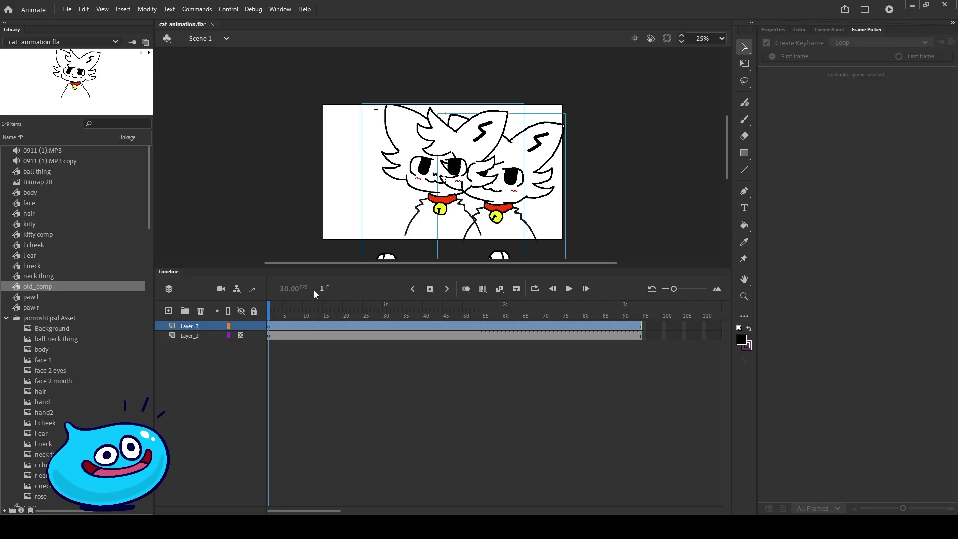
left_click(562, 149)
left_click(605, 140)
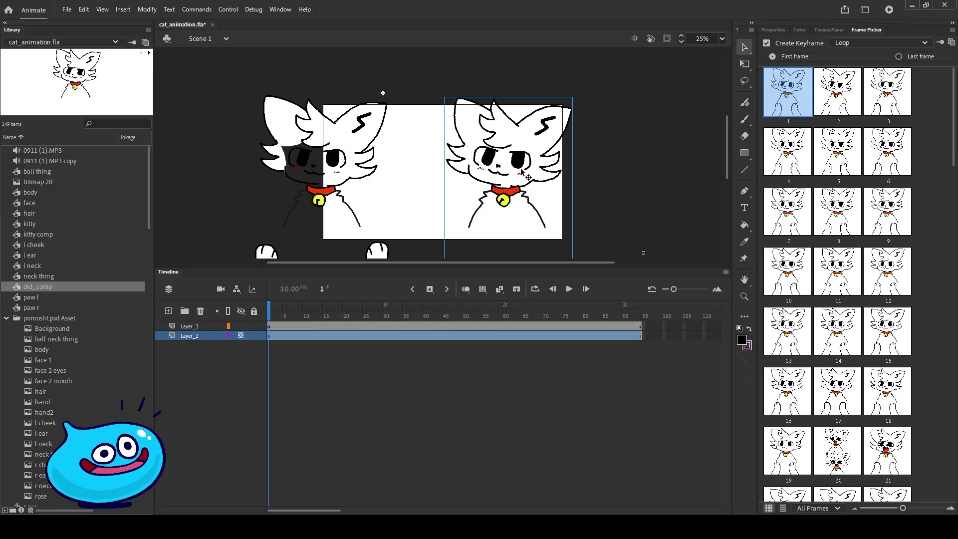
key("Delete")
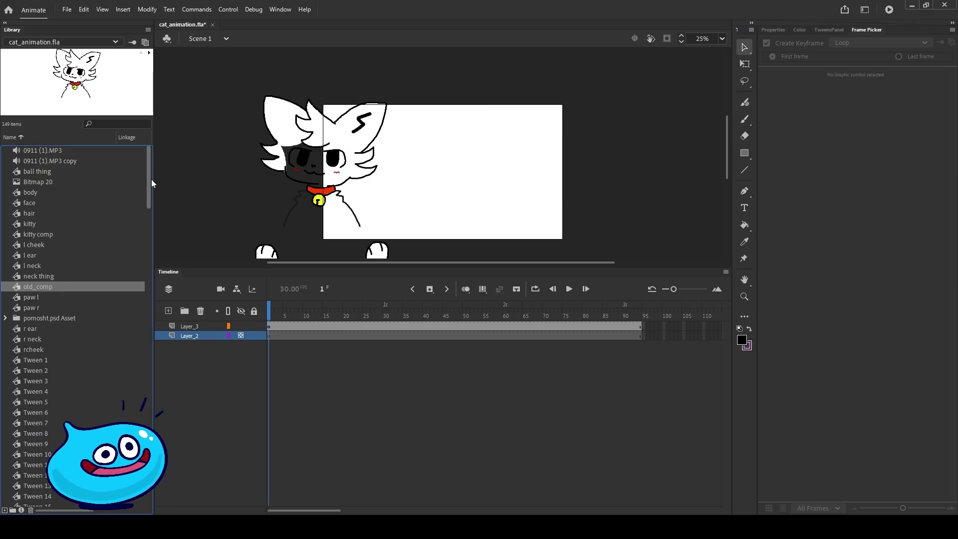
- Look through the leftover Tween symbols in the library
left_click_drag(151, 179, 151, 220)
scroll(53, 206, "up", 2)
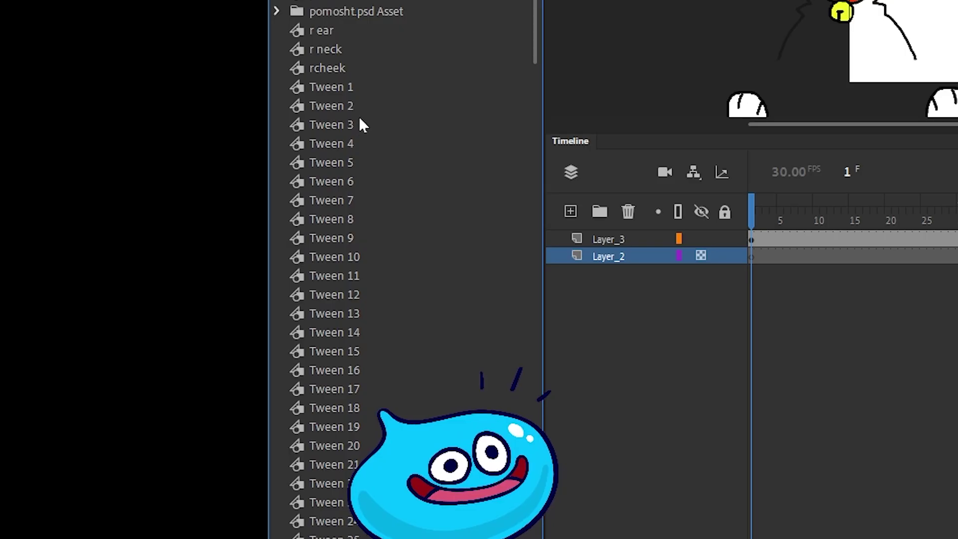
left_click(340, 86)
left_click_drag(535, 20, 557, 49)
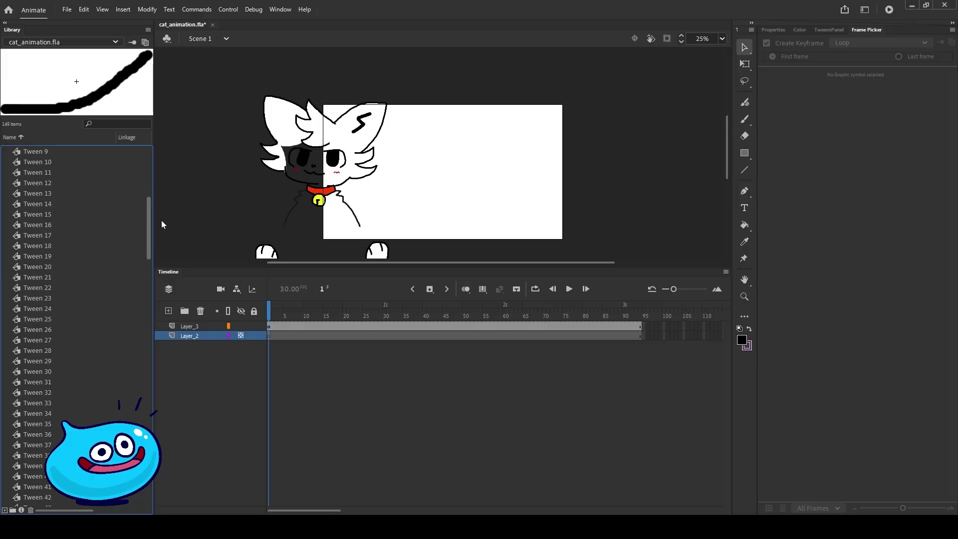
left_click_drag(161, 221, 180, 146)
left_click(39, 474, "shift")
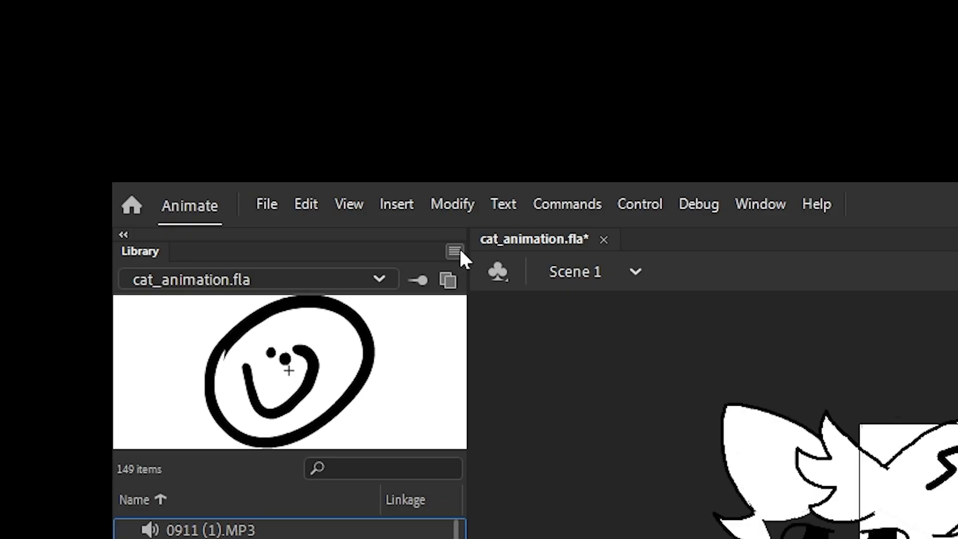
- Select all unused items in the library and permanently delete them
left_click(460, 251)
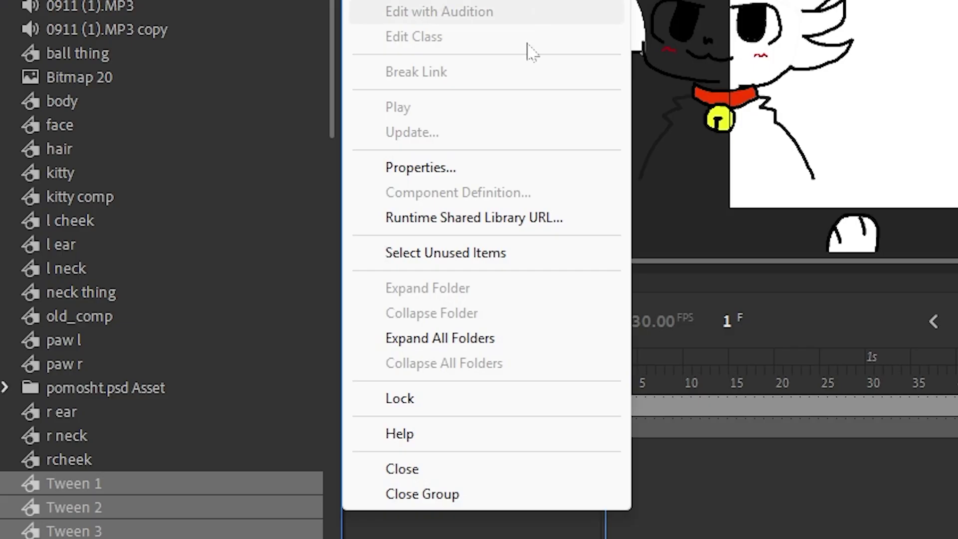
left_click(481, 260)
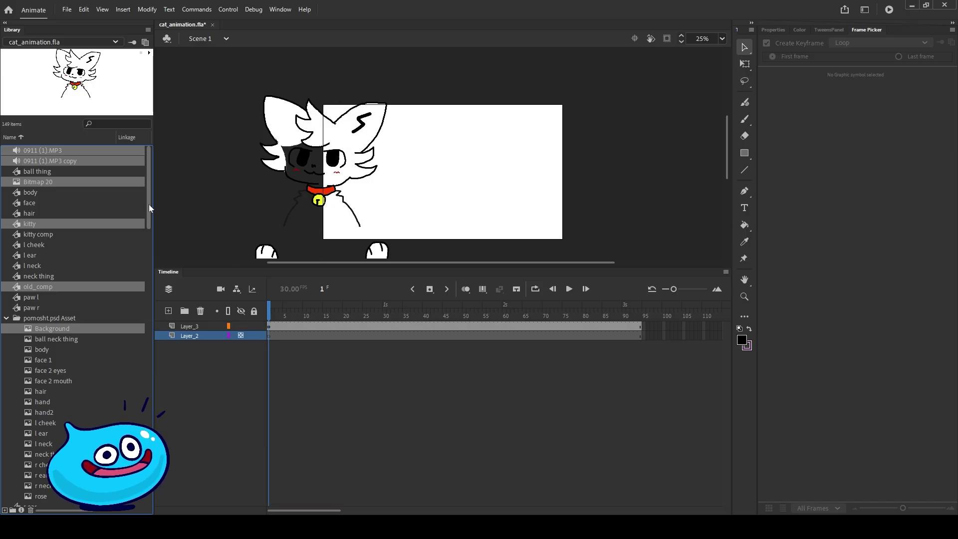
left_click_drag(148, 205, 36, 513)
left_click(31, 511)
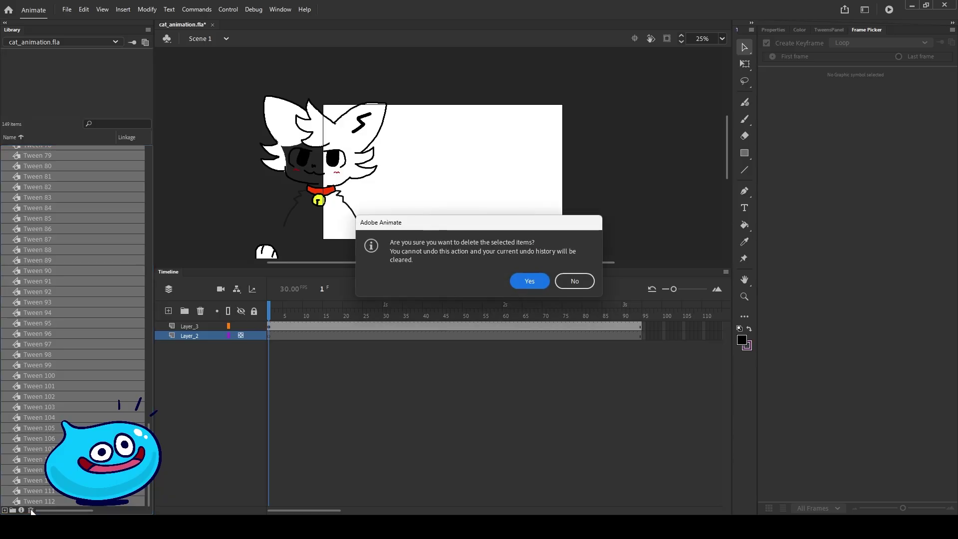
left_click_drag(569, 221, 559, 195)
left_click(524, 256)
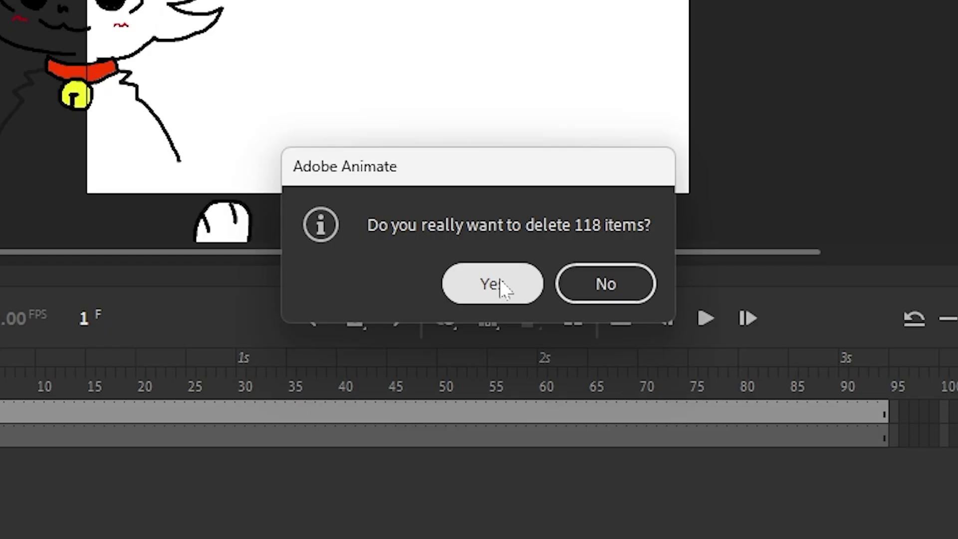
left_click(504, 285)
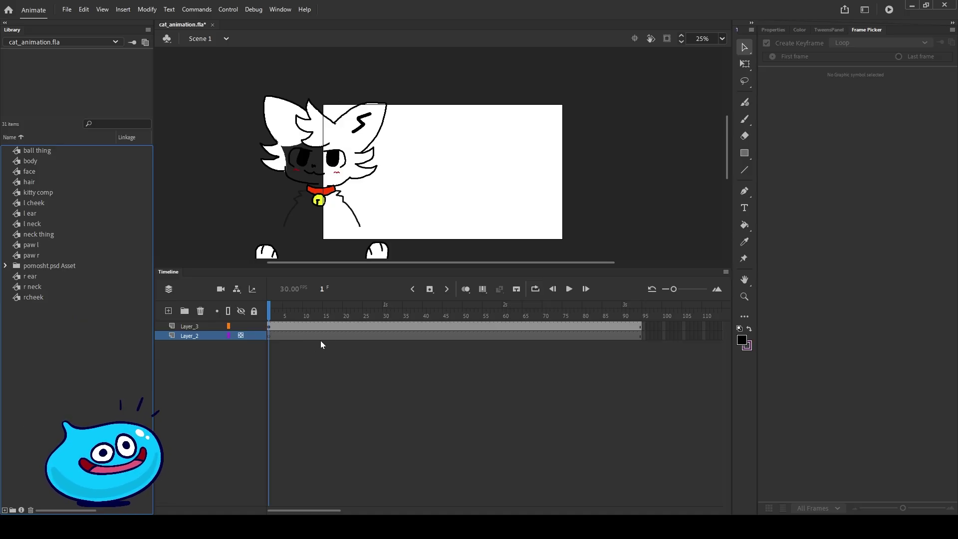
- Move the kitty comp instance to the middle of the stage and open the symbol for editing
left_click_drag(329, 315, 269, 315)
left_click_drag(336, 191, 449, 203)
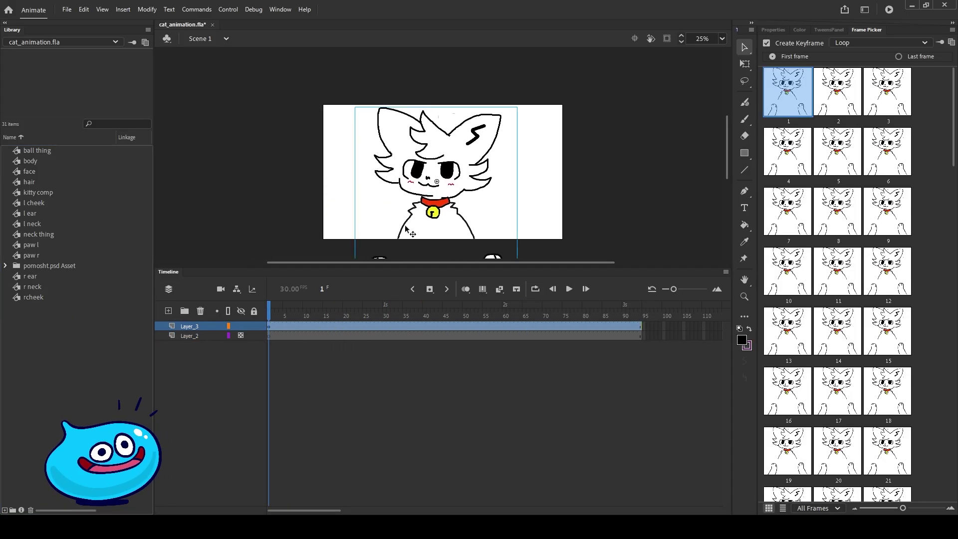
left_click_drag(269, 312, 610, 332)
double_click(444, 187)
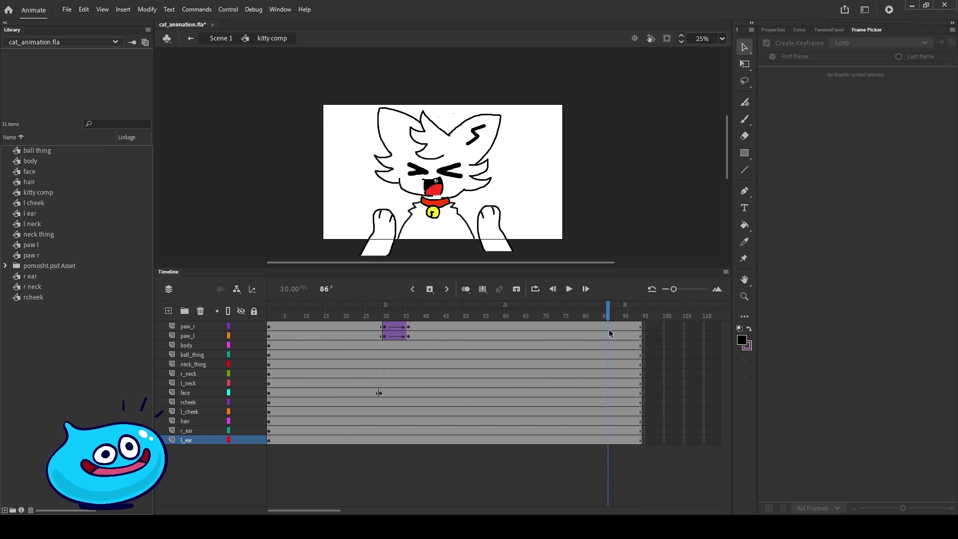